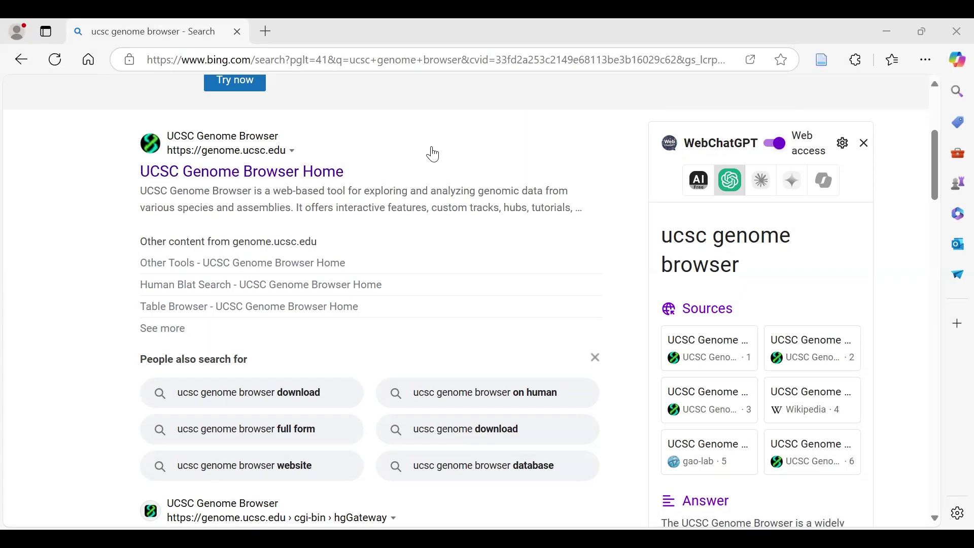
- Open the UCSC Genome Browser Home page from the search results
scroll(434, 155, up, 2)
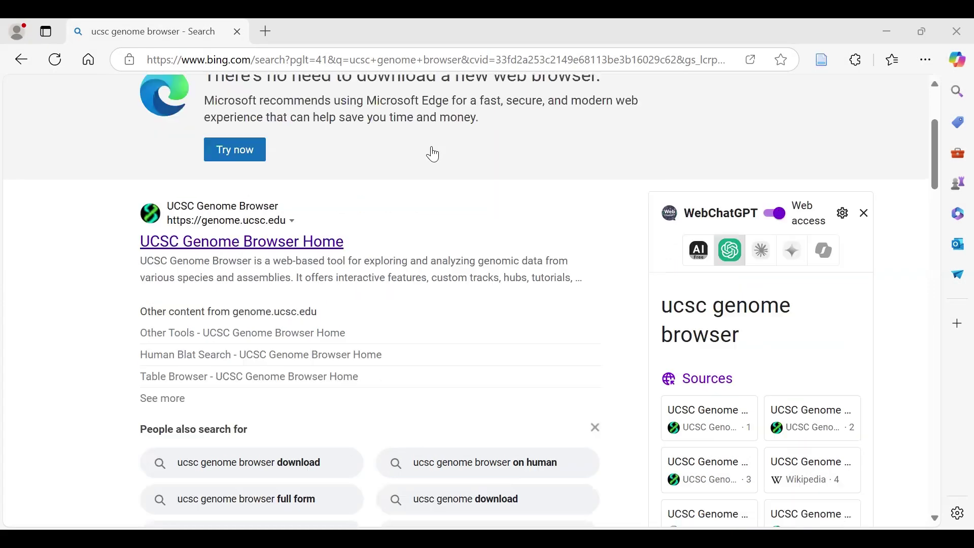
scroll(433, 155, down, 2)
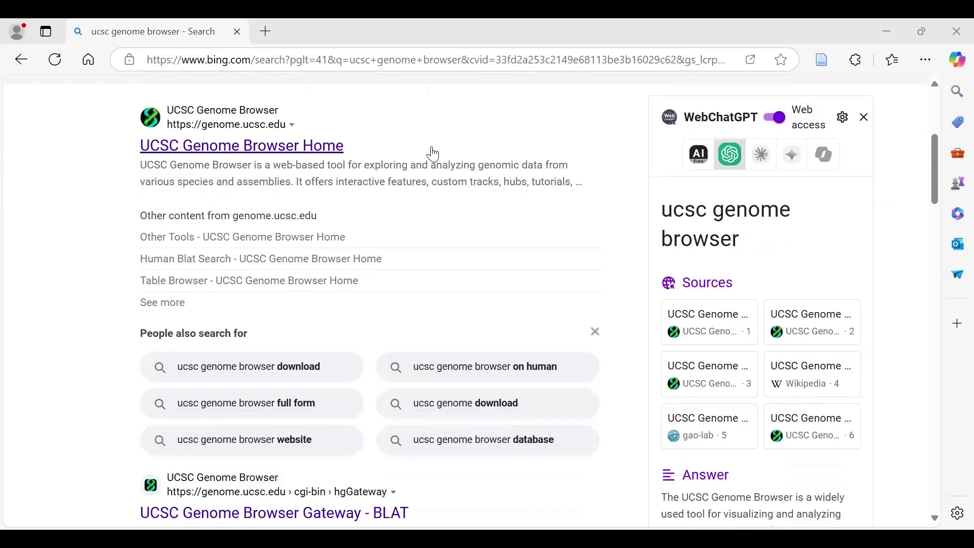
scroll(434, 154, up, 5)
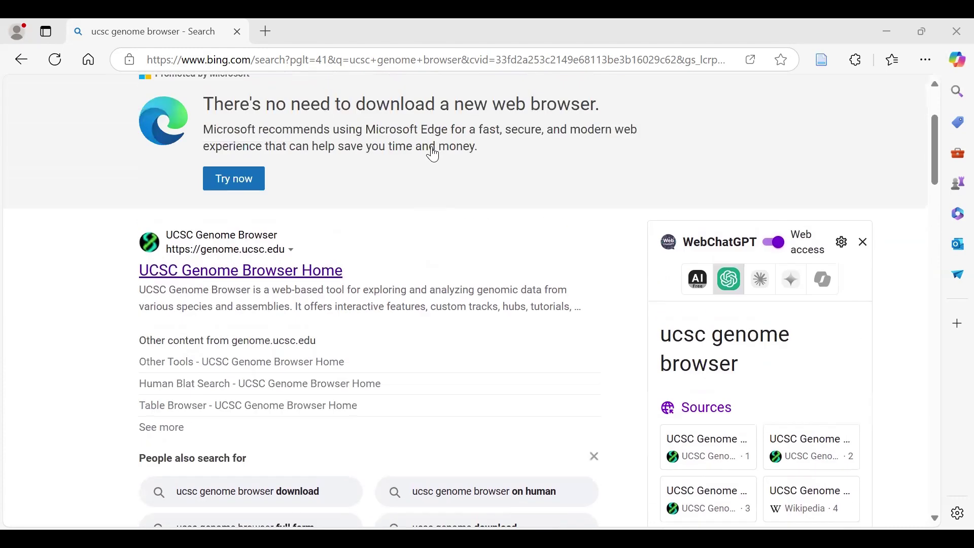
scroll(433, 155, up, 1)
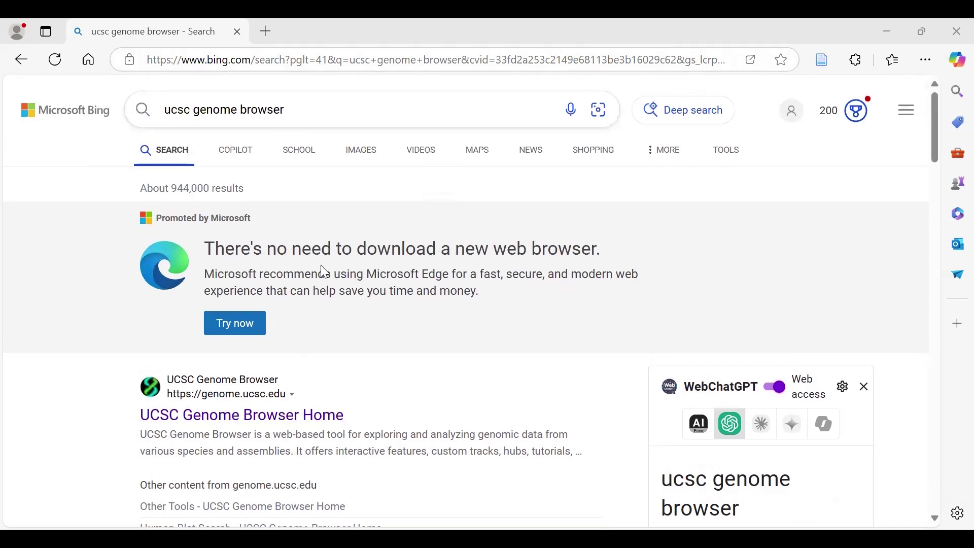
scroll(324, 273, down, 3)
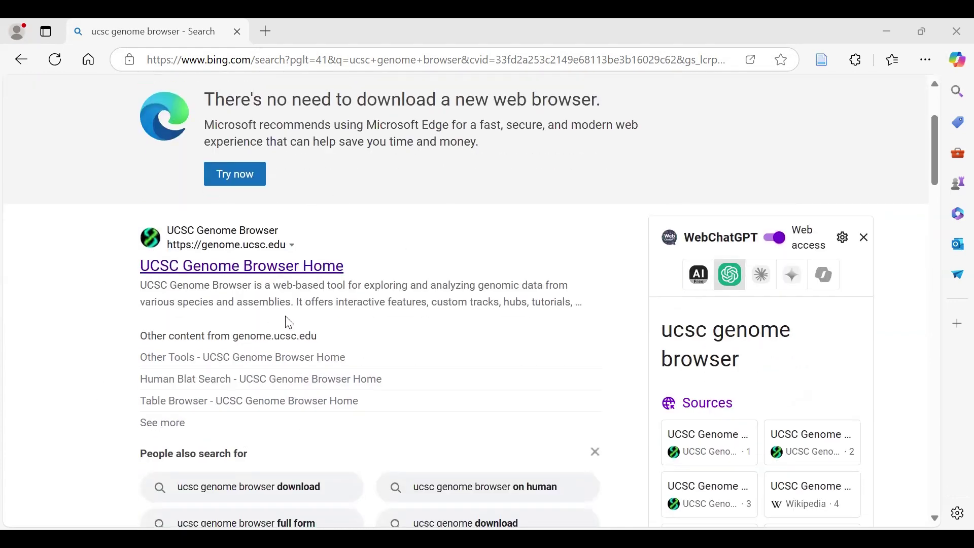
scroll(289, 323, down, 1)
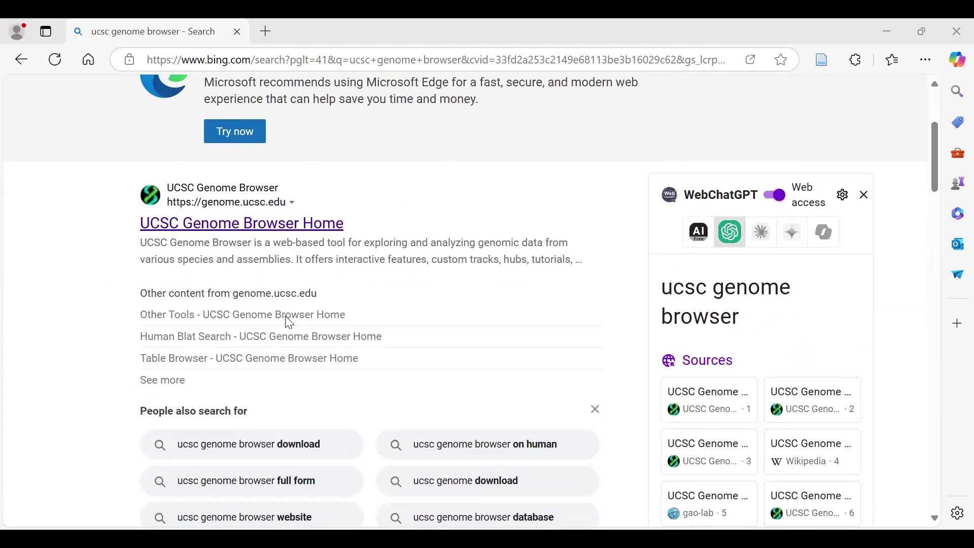
click(244, 225)
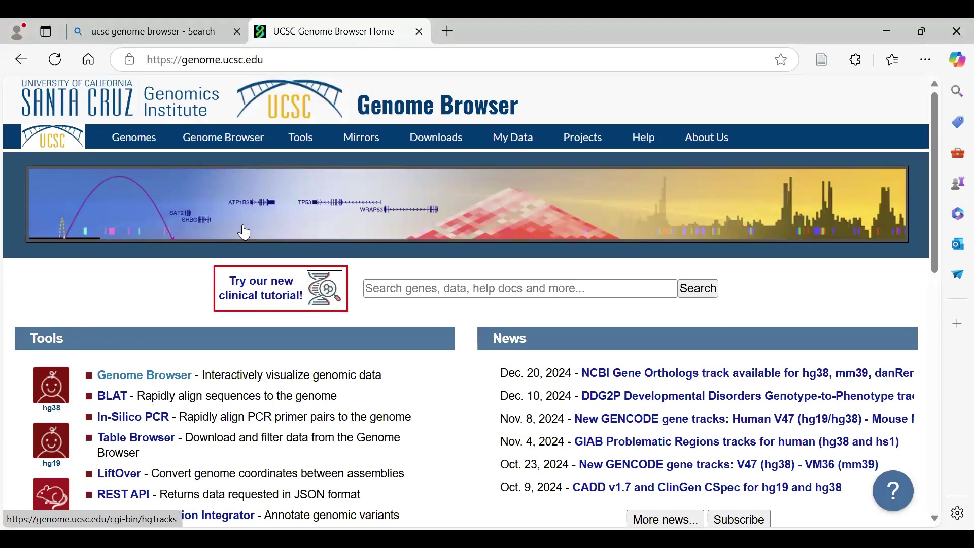
- Look through the homepage's Tools, News, Meetings and Workshops, Sharing data and Learning sections
scroll(105, 293, down, 1)
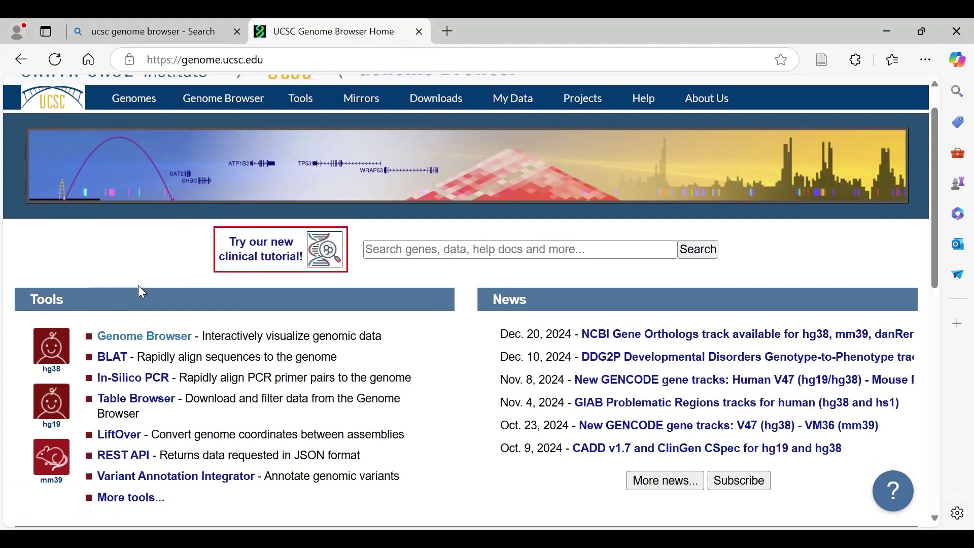
scroll(138, 286, down, 1)
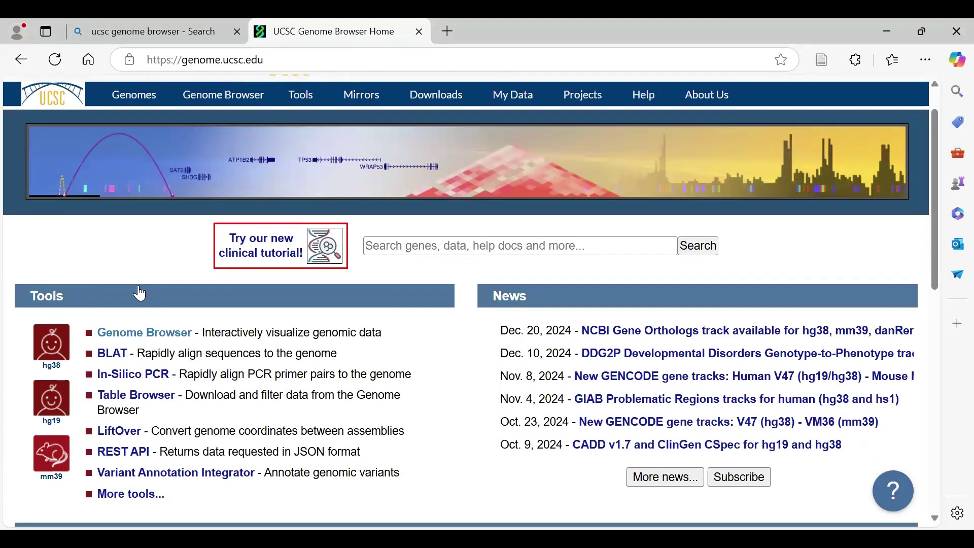
scroll(140, 293, down, 1)
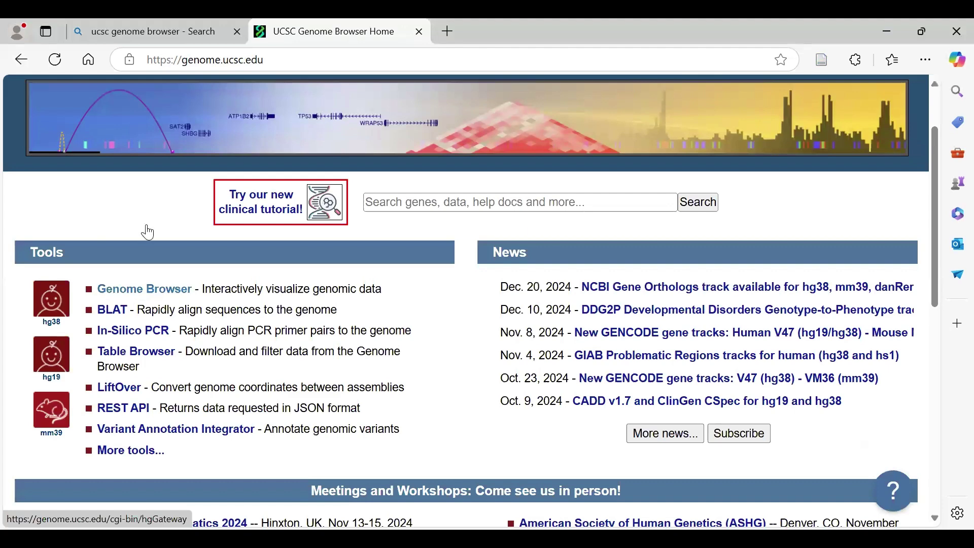
scroll(148, 231, up, 2)
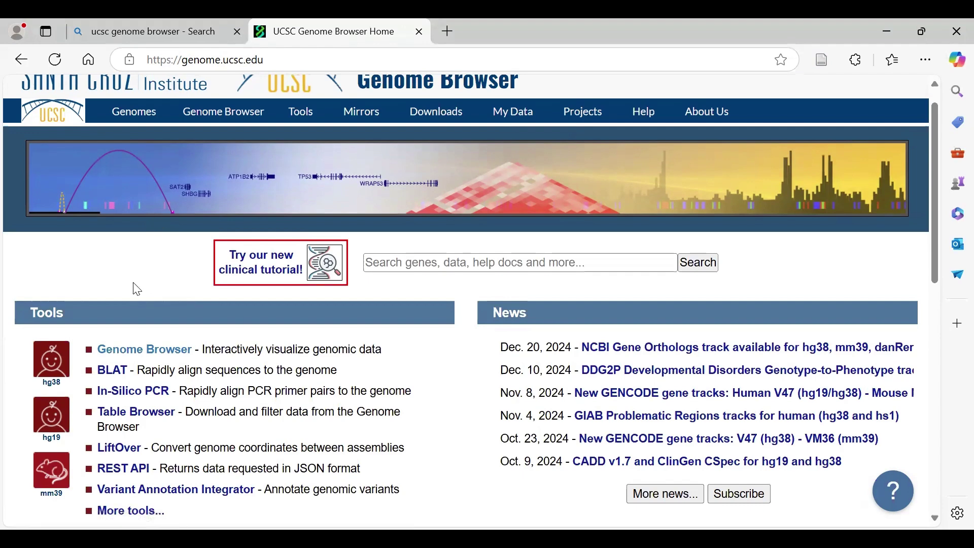
scroll(137, 289, down, 1)
scroll(136, 289, down, 1)
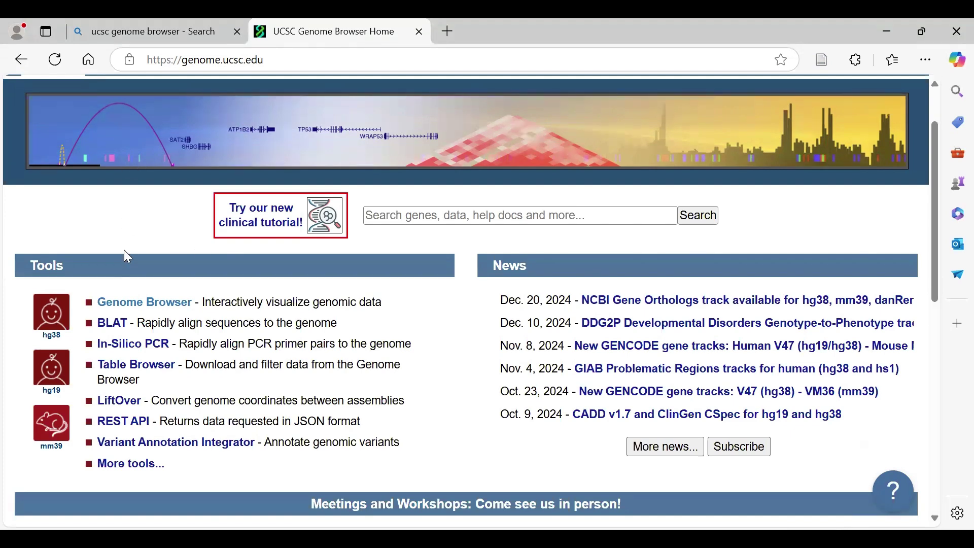
scroll(127, 256, down, 2)
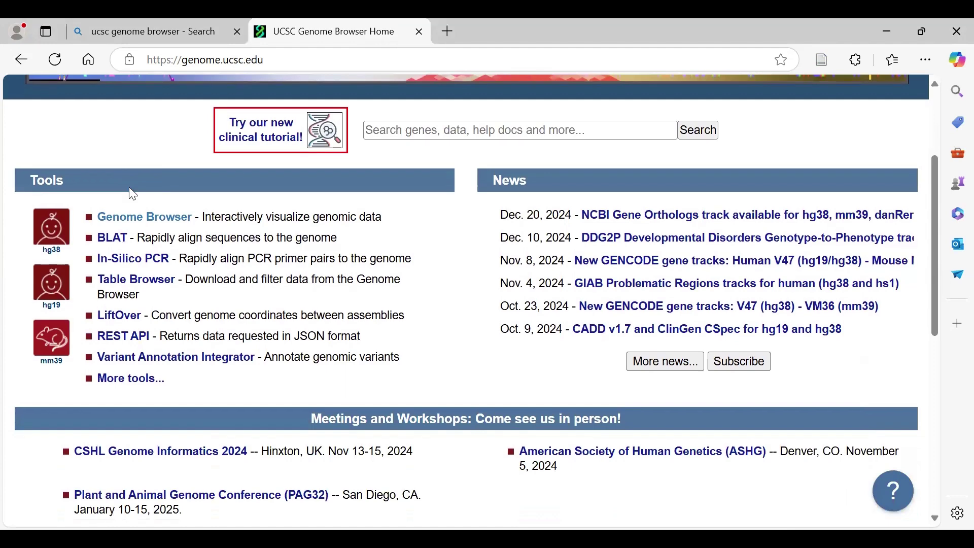
scroll(150, 179, up, 4)
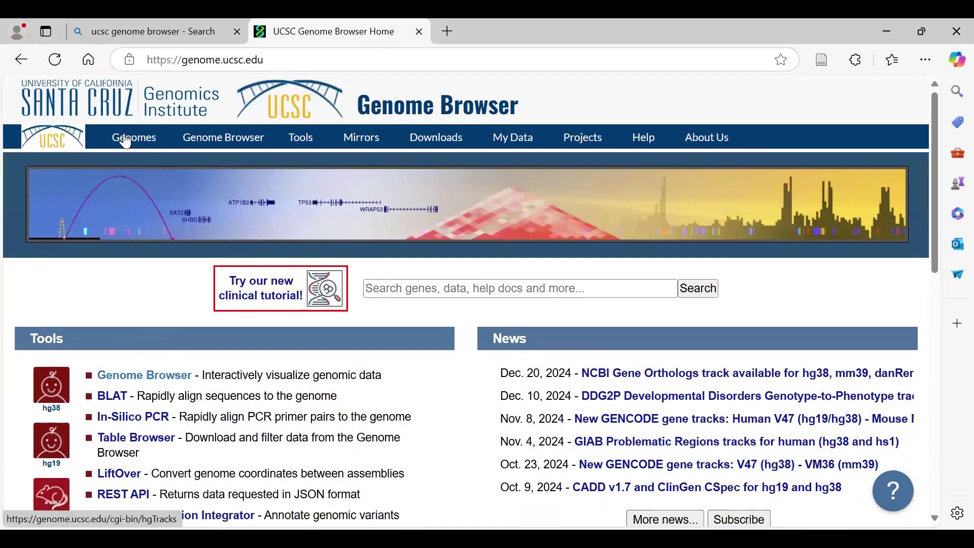
mouse_move(127, 141)
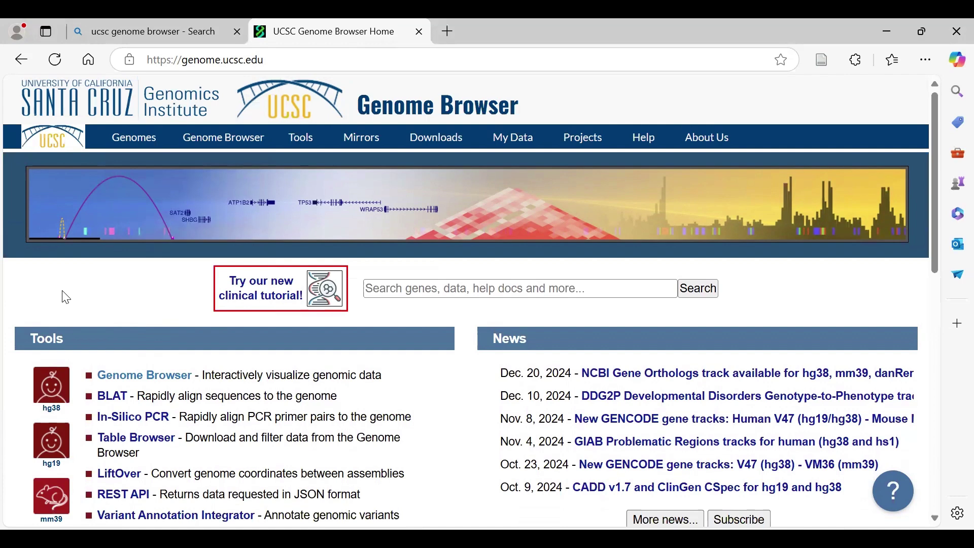
scroll(116, 302, down, 2)
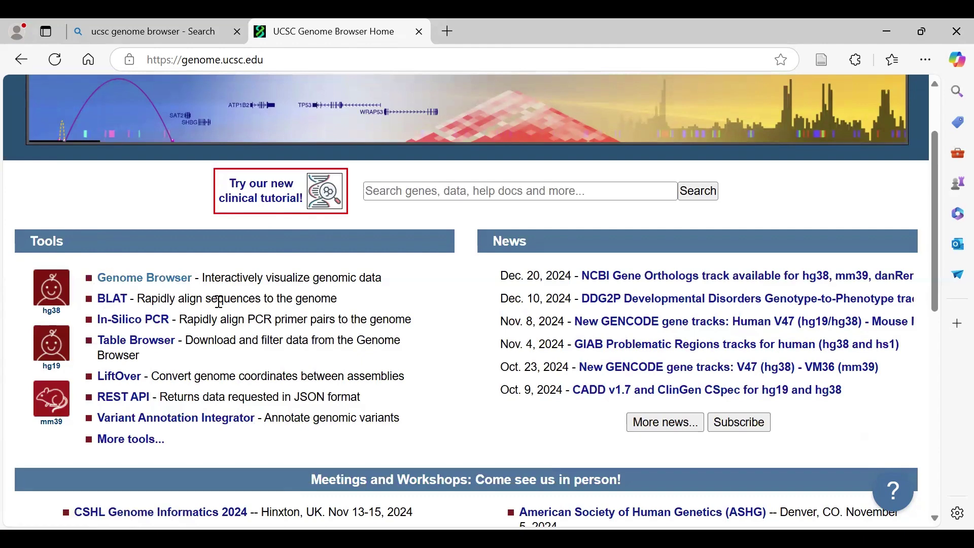
scroll(348, 311, down, 2)
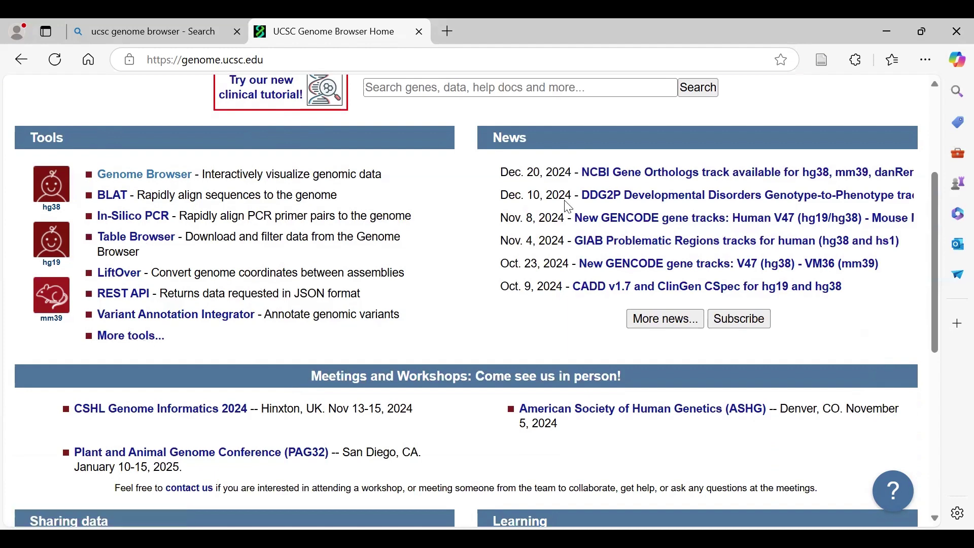
scroll(496, 344, down, 4)
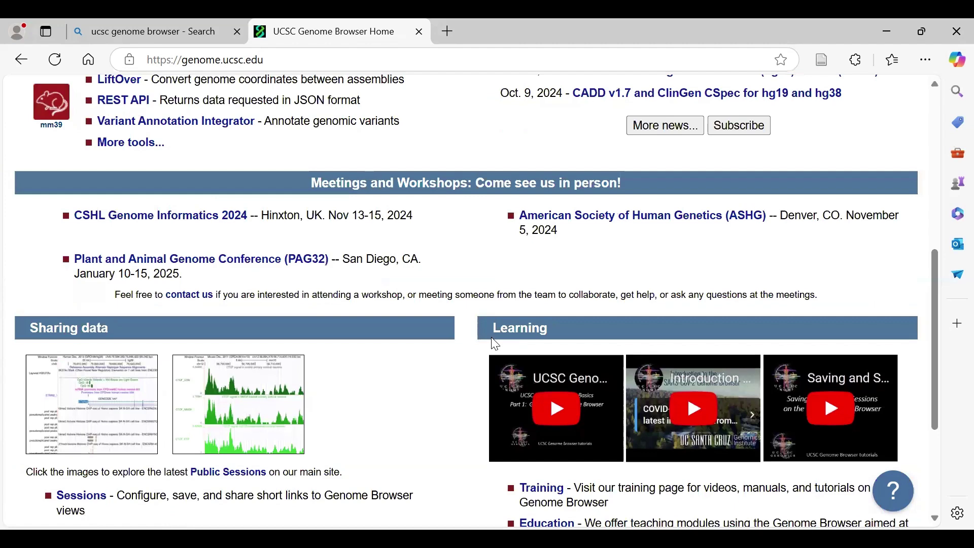
scroll(496, 291, down, 3)
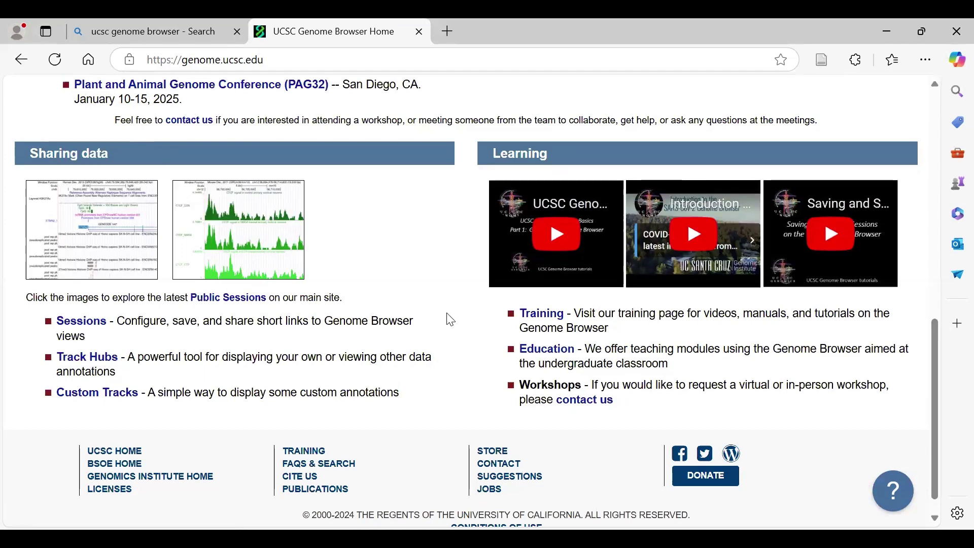
scroll(451, 320, up, 10)
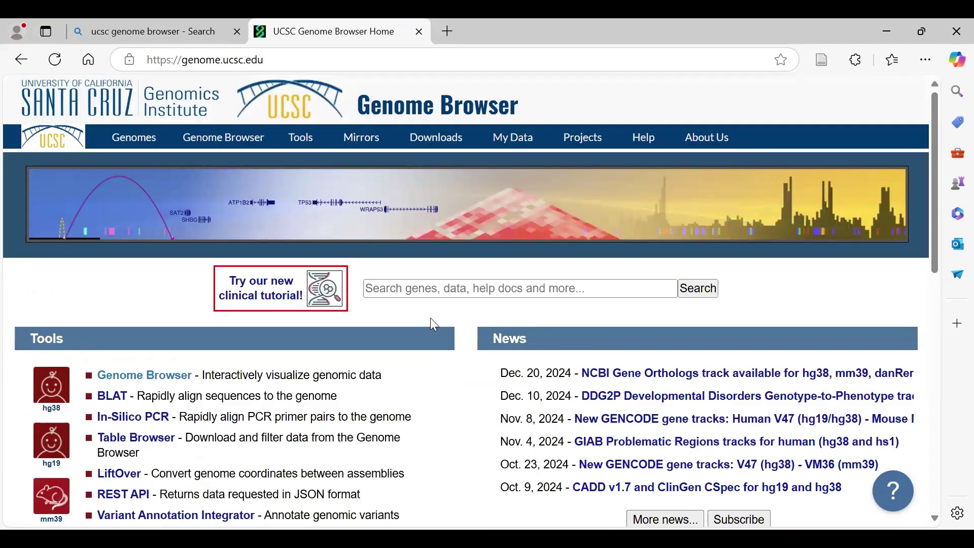
- Open the Human GRCh38/hg38 assembly and look through its annotation tracks and track display settings
mouse_move(142, 148)
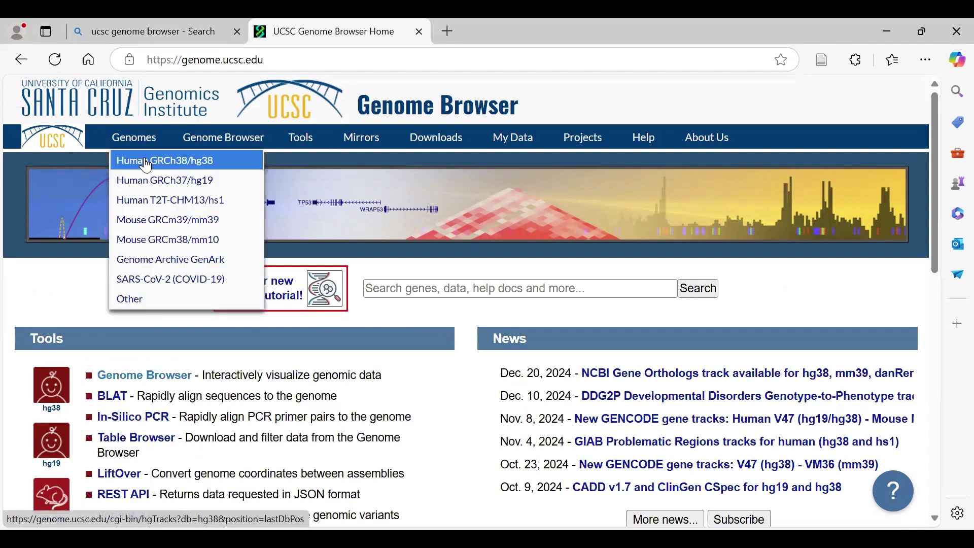
click(146, 162)
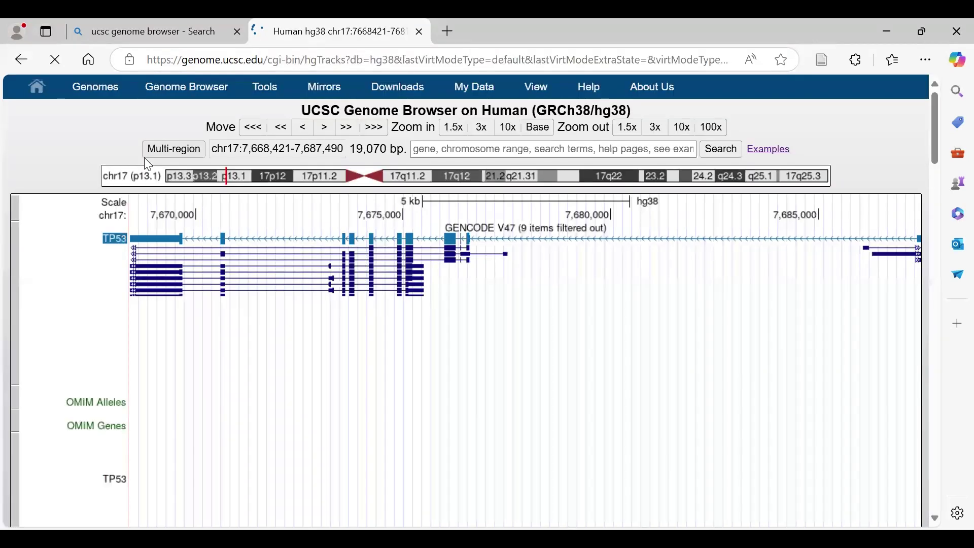
mouse_move(93, 87)
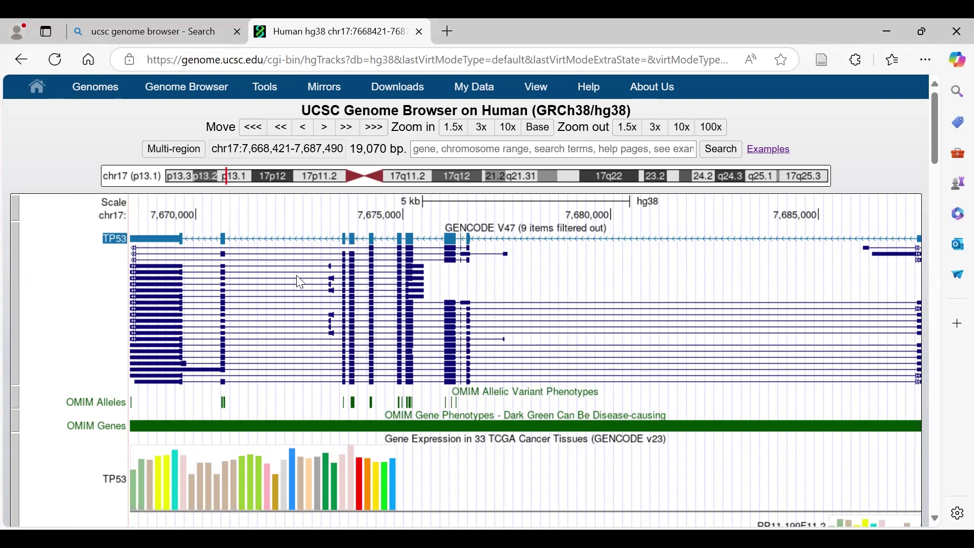
scroll(301, 282, down, 15)
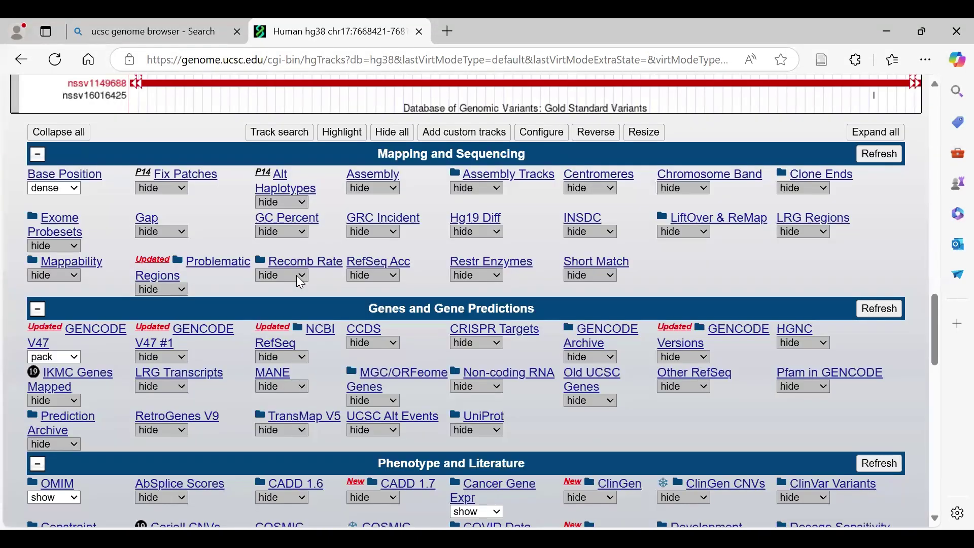
scroll(300, 282, up, 8)
scroll(301, 274, down, 5)
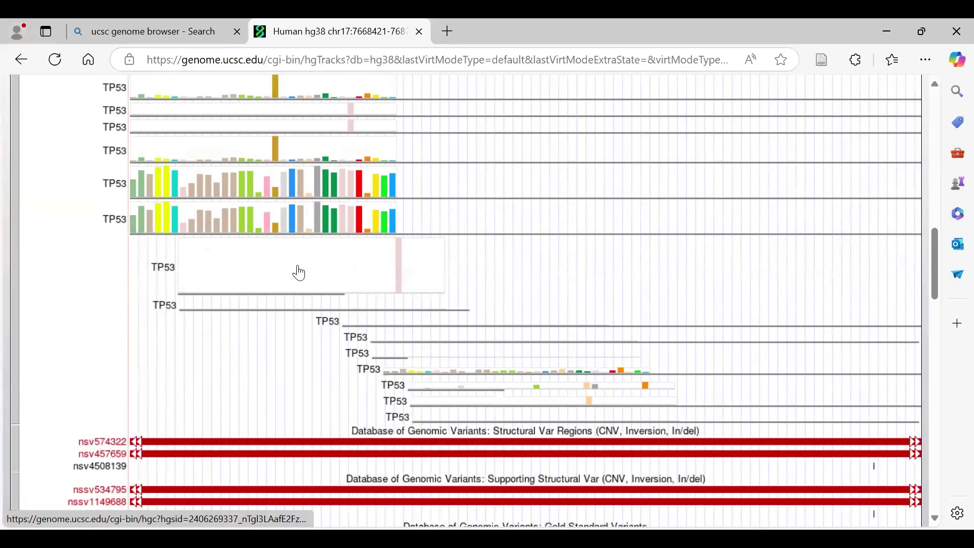
scroll(301, 273, up, 10)
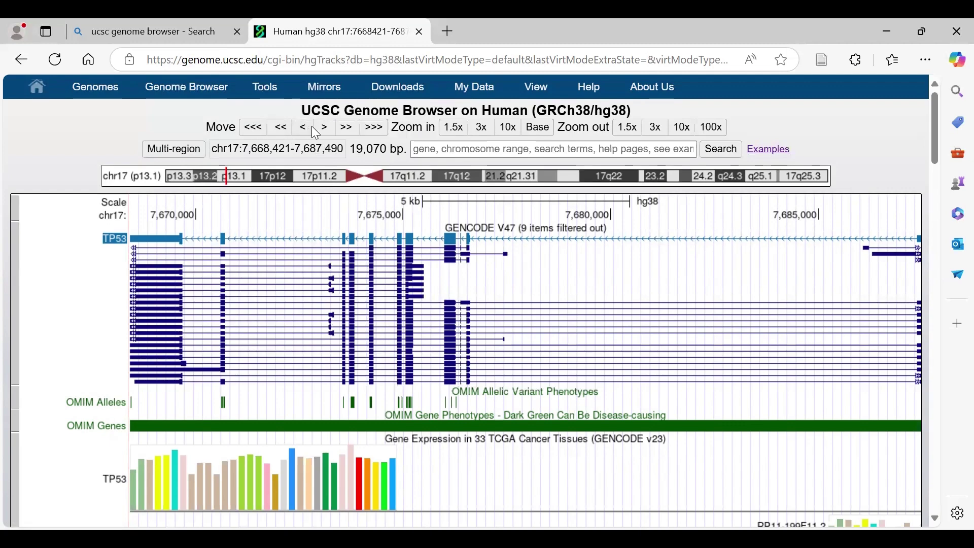
- Shift the chromosome 17 view toward higher coordinates by the largest move increment and read the search field's hint text
click(374, 130)
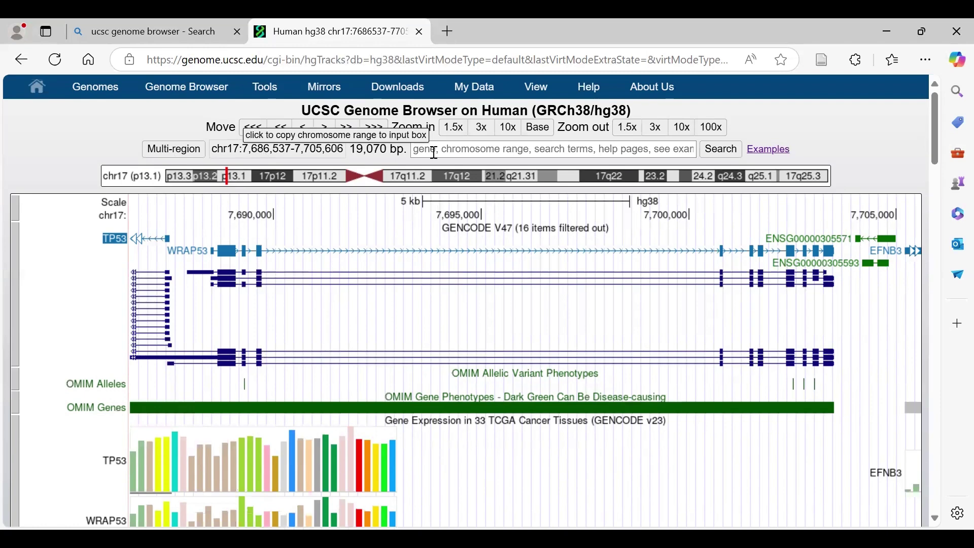
scroll(435, 152, right, 2)
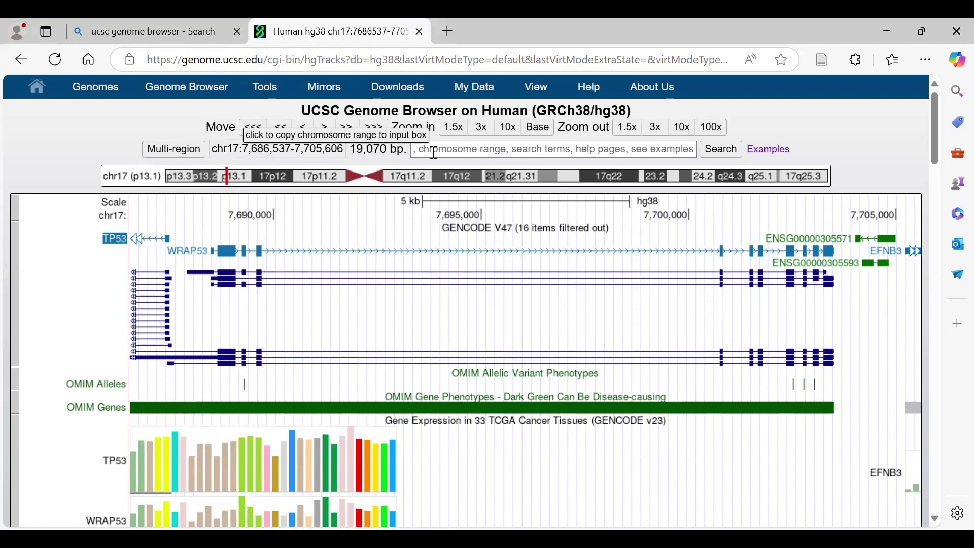
scroll(435, 153, left, 2)
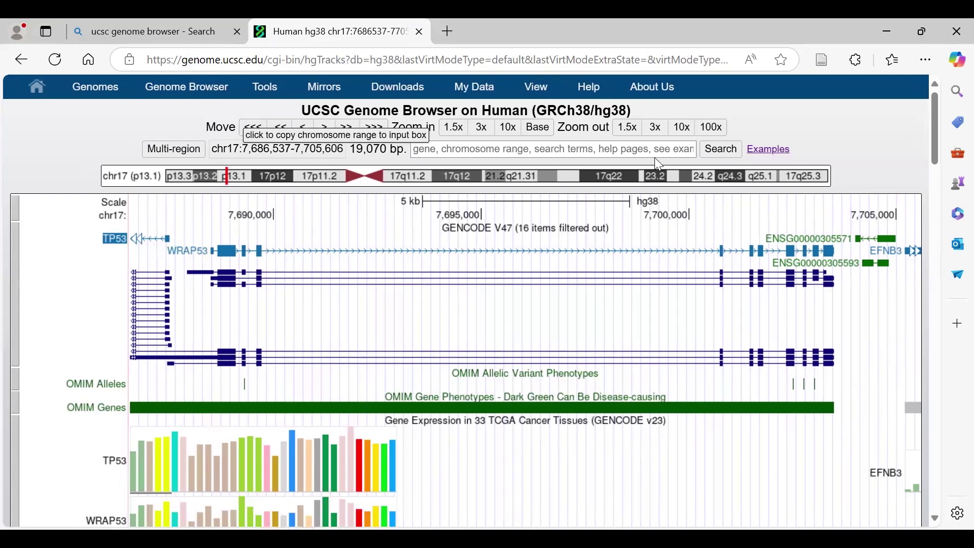
- Open the search examples page and examine the sample queries with their Genome Browser responses
click(765, 148)
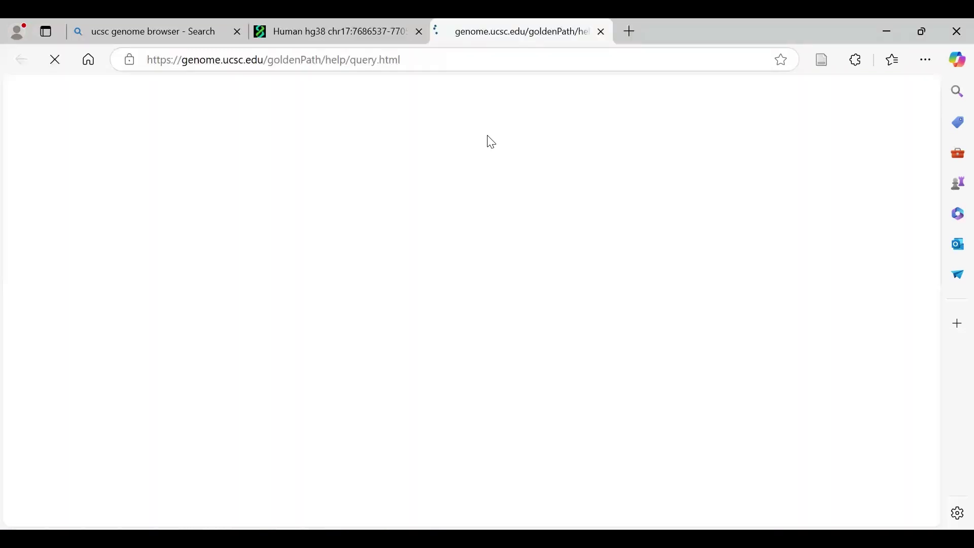
scroll(141, 374, down, 5)
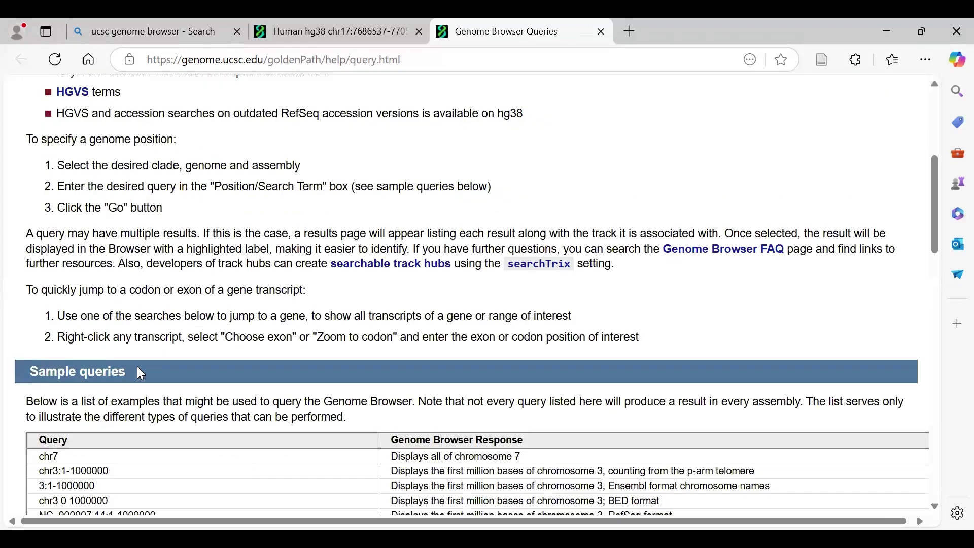
scroll(138, 370, down, 5)
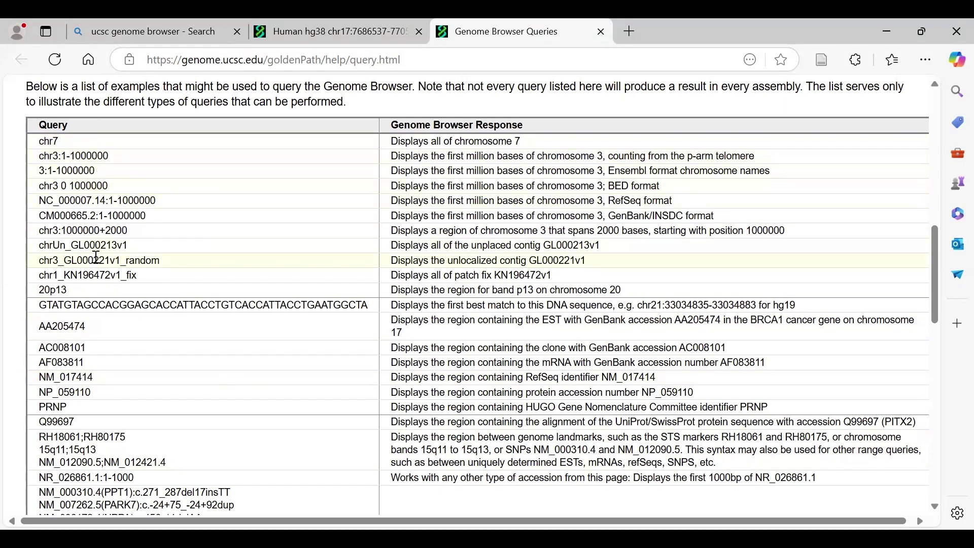
scroll(98, 261, down, 1)
scroll(51, 261, down, 1)
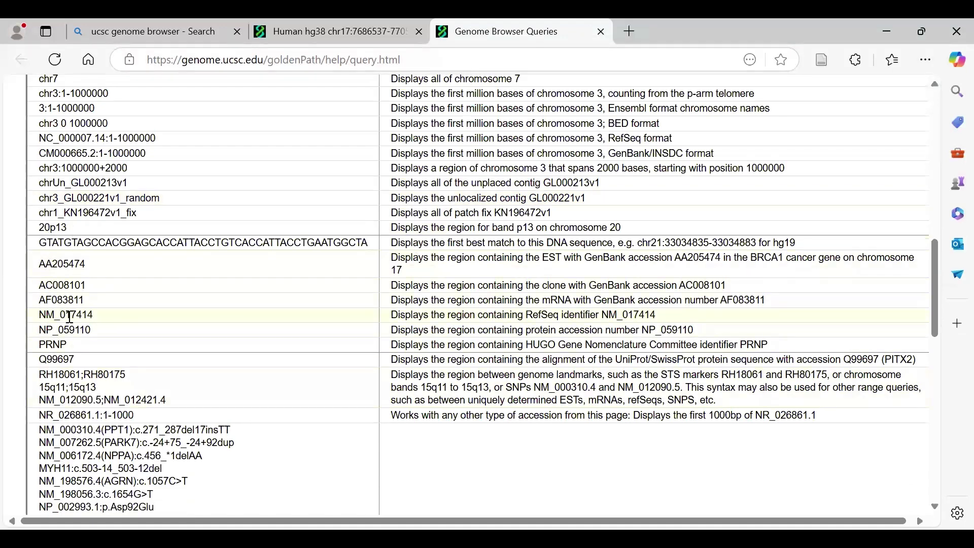
scroll(71, 401, down, 3)
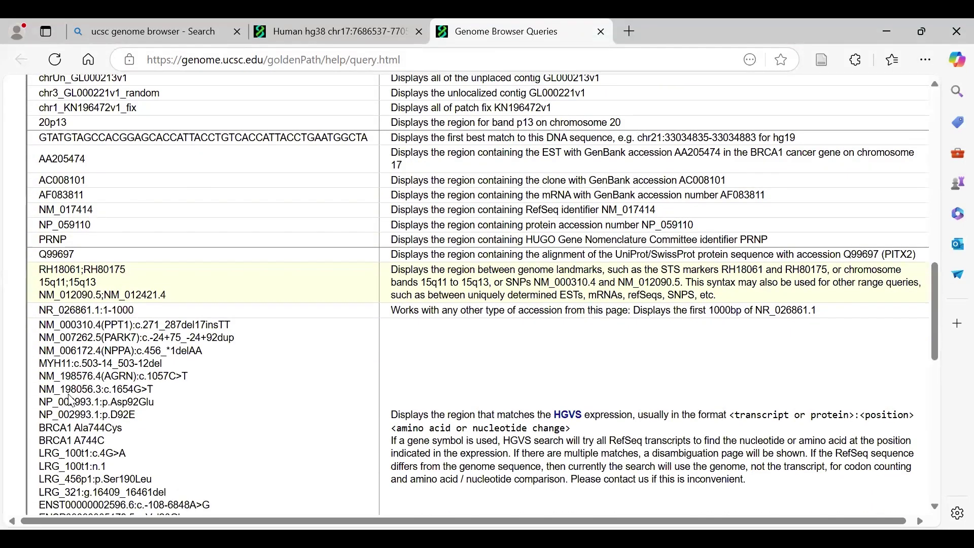
scroll(71, 400, up, 1)
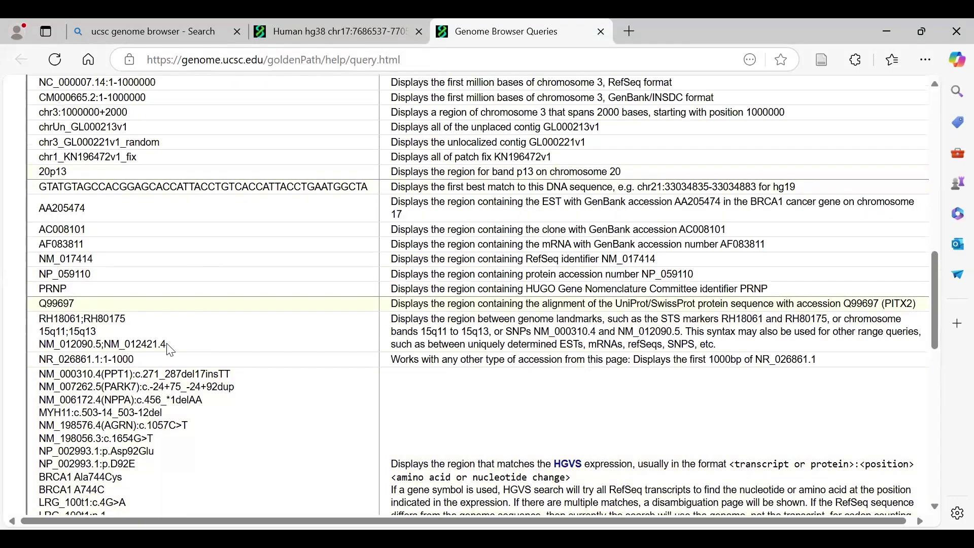
- Read the remaining sample queries, including HGVS, variant and keyword examples, and the list of valid position query types
scroll(170, 350, down, 5)
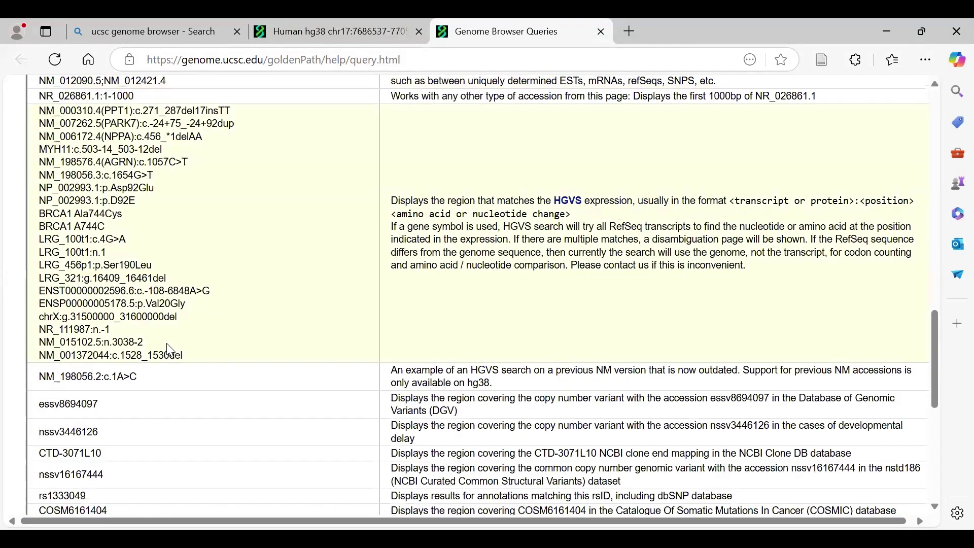
scroll(170, 351, down, 3)
scroll(233, 114, down, 4)
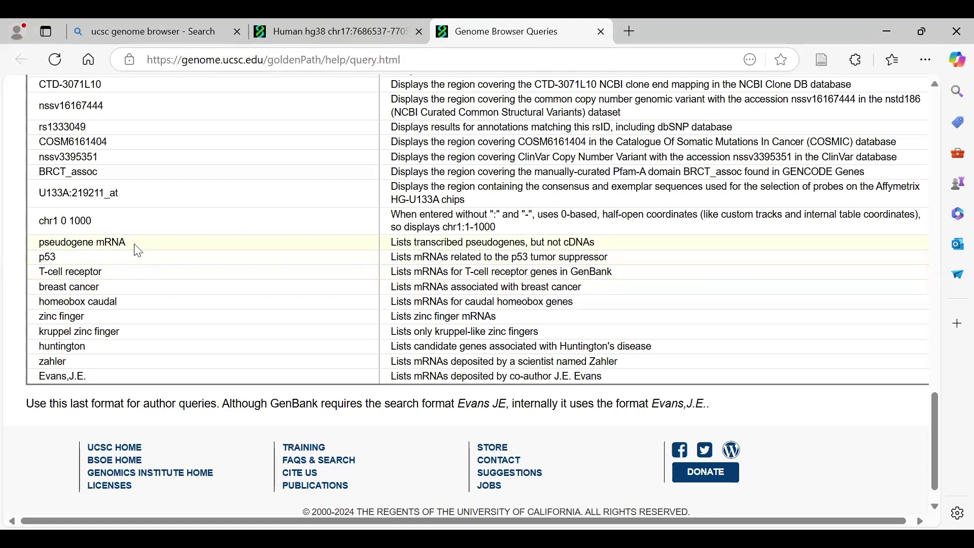
scroll(137, 250, up, 6)
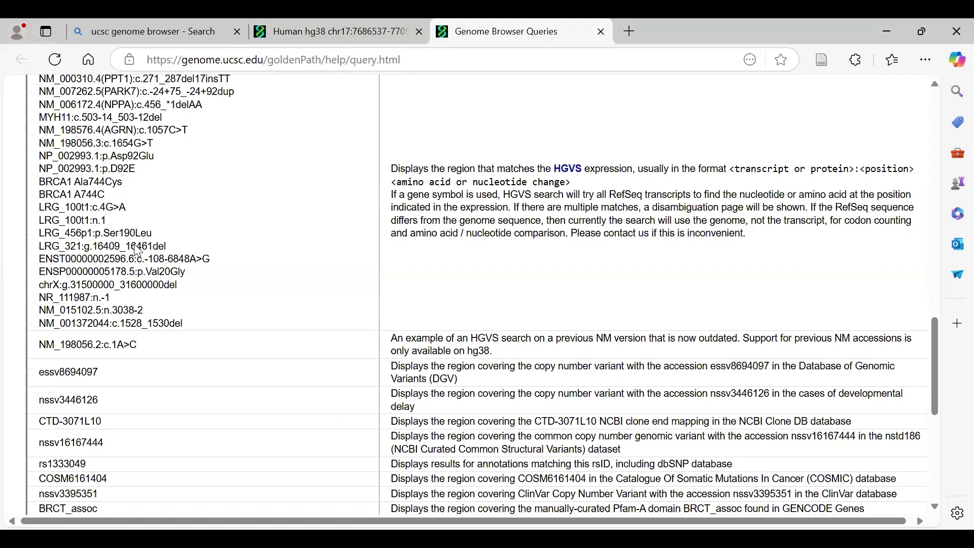
scroll(137, 250, up, 15)
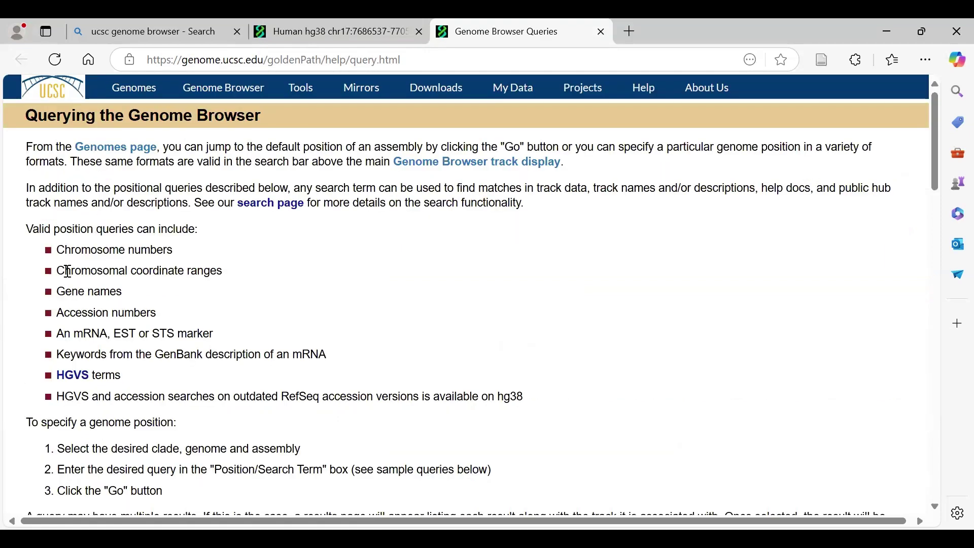
- Return to the hg38 track display and go to the TP53 gene using the recent search suggestion
key(ctrl+shift+Tab)
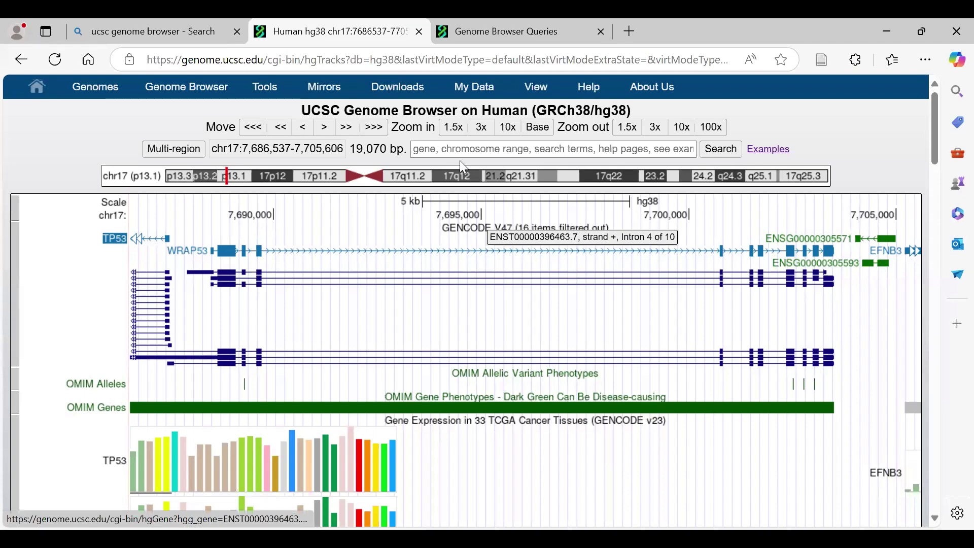
click(474, 152)
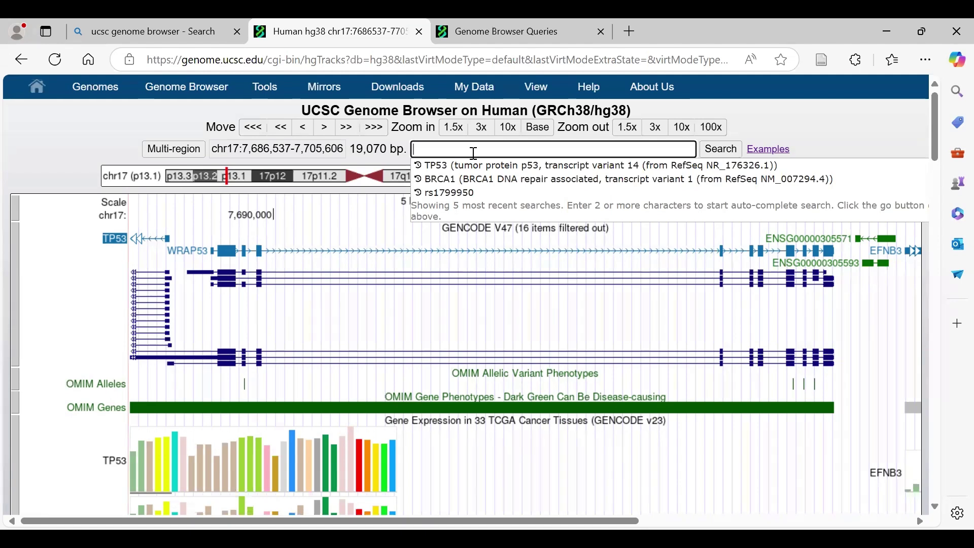
click(447, 166)
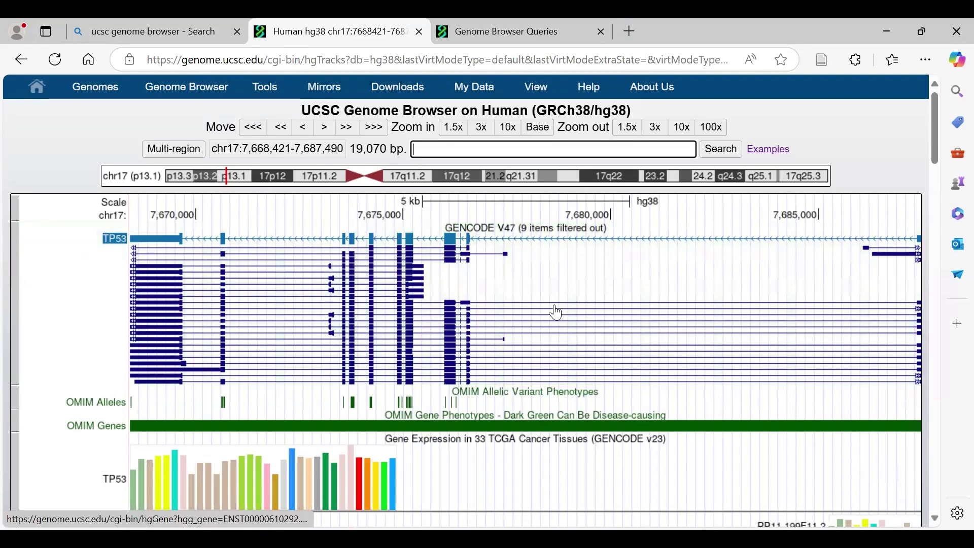
- Look through the TP53 region's GENCODE V47, OMIM, TCGA expression and structural variant tracks
scroll(555, 311, down, 1)
scroll(554, 311, up, 1)
scroll(129, 271, down, 1)
scroll(118, 251, up, 1)
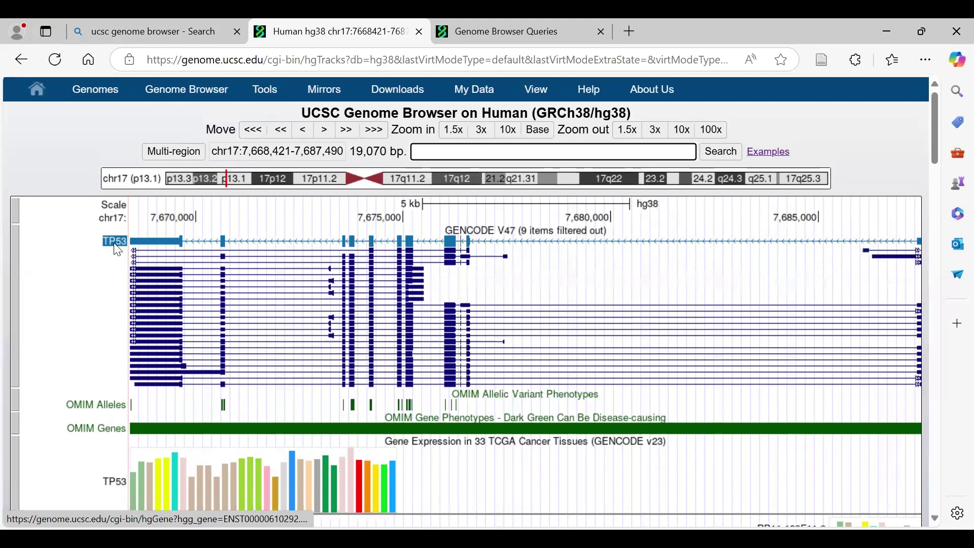
scroll(117, 251, down, 1)
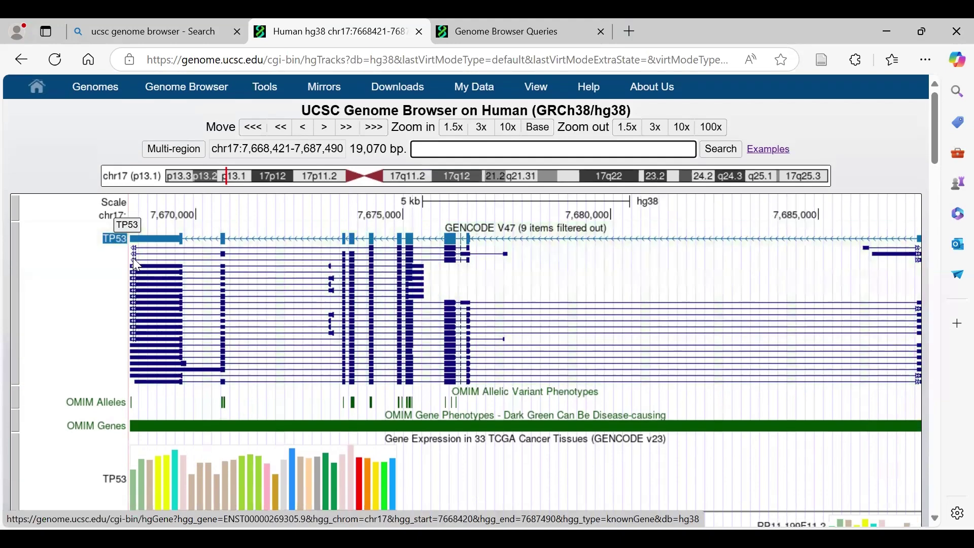
scroll(157, 361, down, 2)
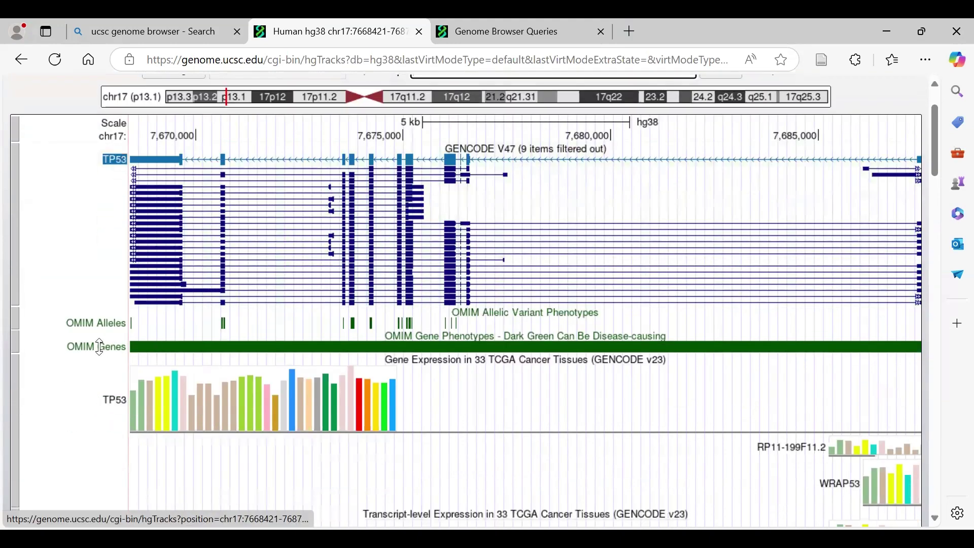
scroll(361, 417, down, 1)
scroll(367, 421, down, 10)
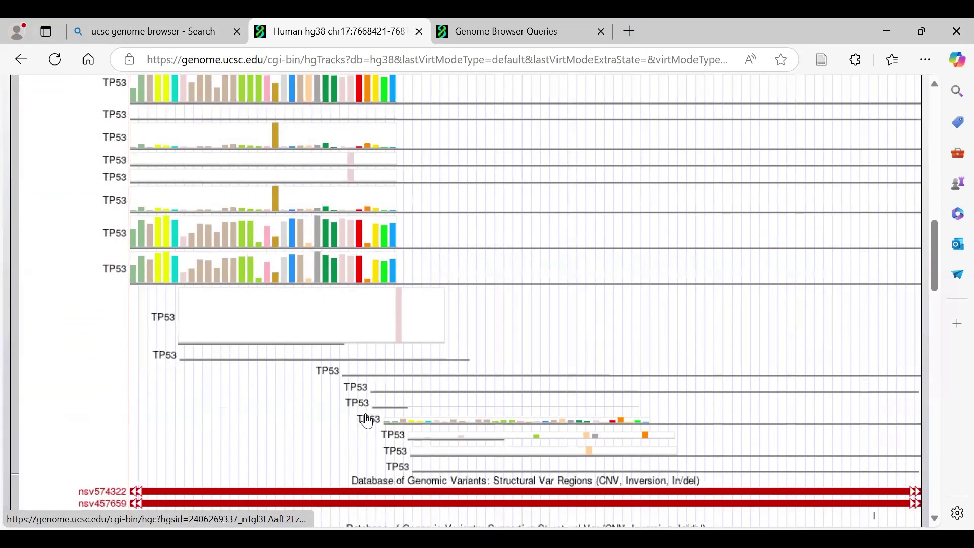
key(Home)
click(445, 147)
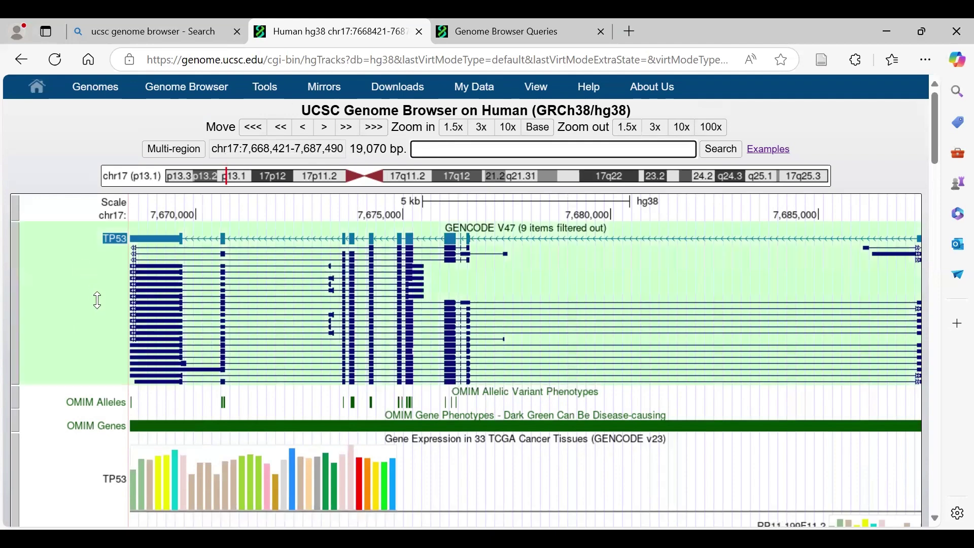
scroll(97, 300, down, 2)
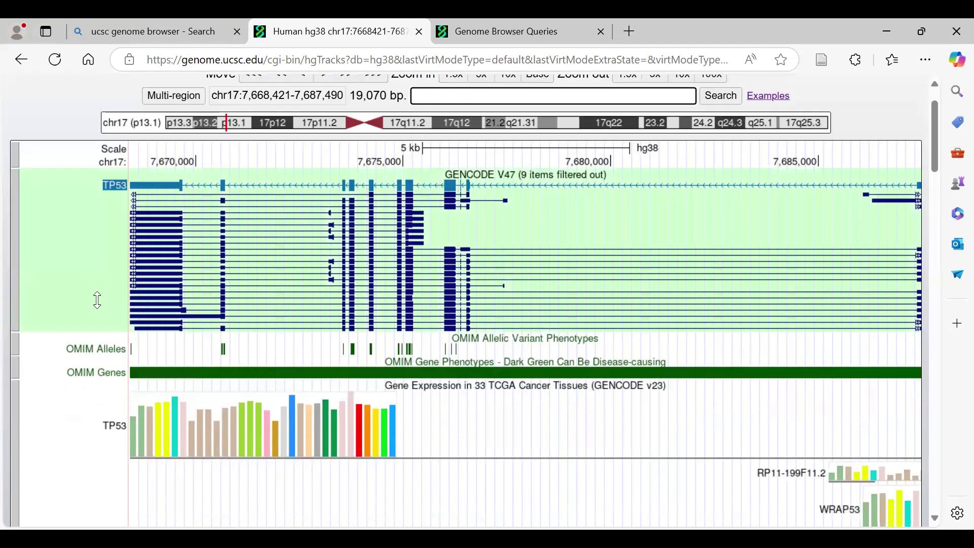
scroll(98, 300, up, 1)
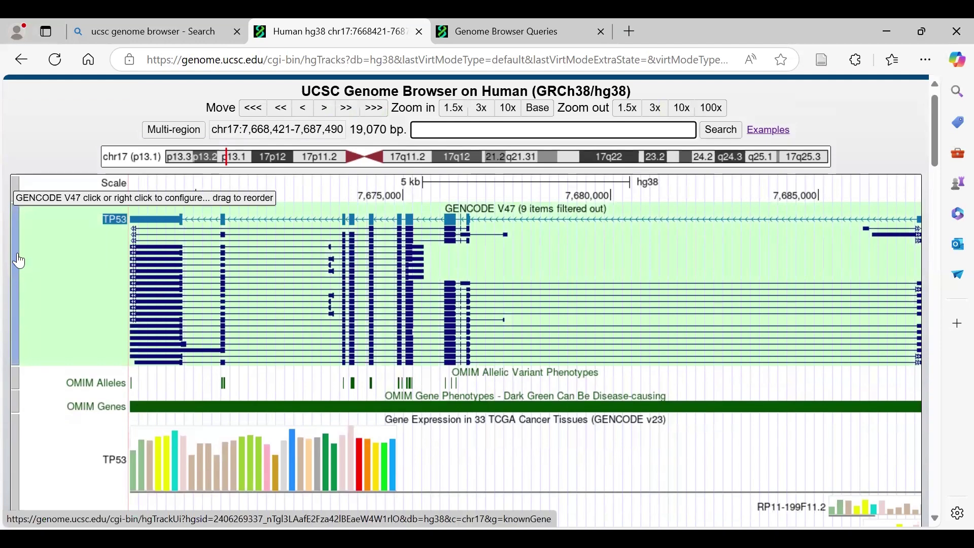
- Try the dense and squish display modes on the GENCODE V47 track and restore it to pack
right_click(18, 253)
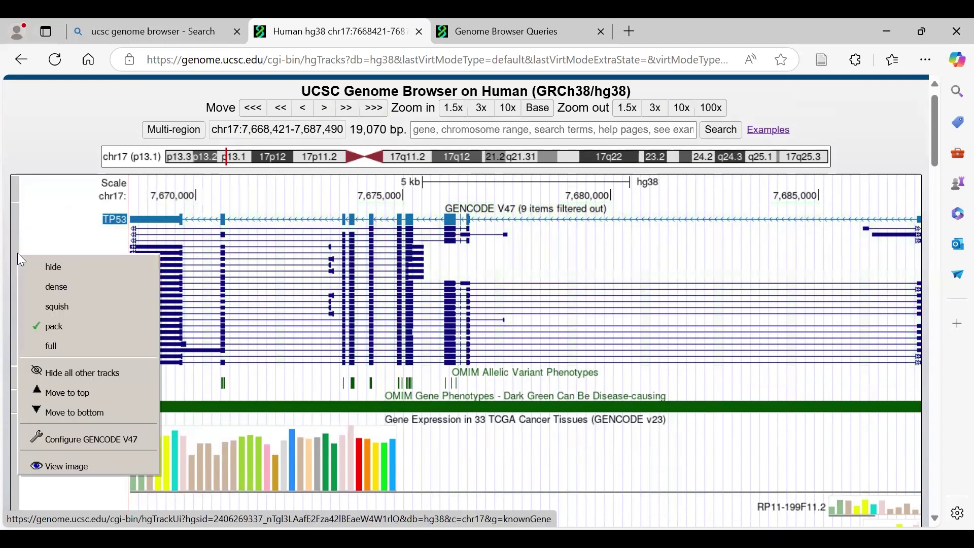
click(59, 288)
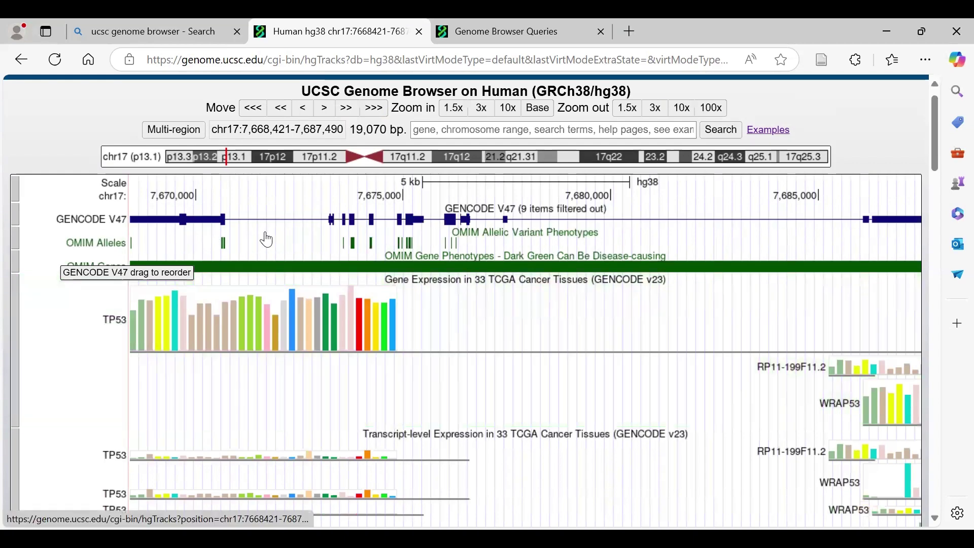
right_click(18, 220)
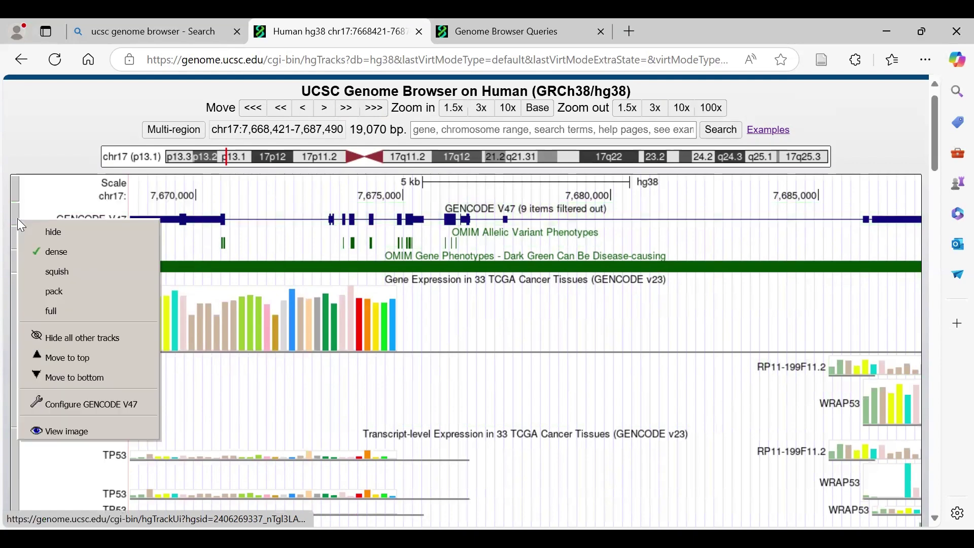
click(65, 277)
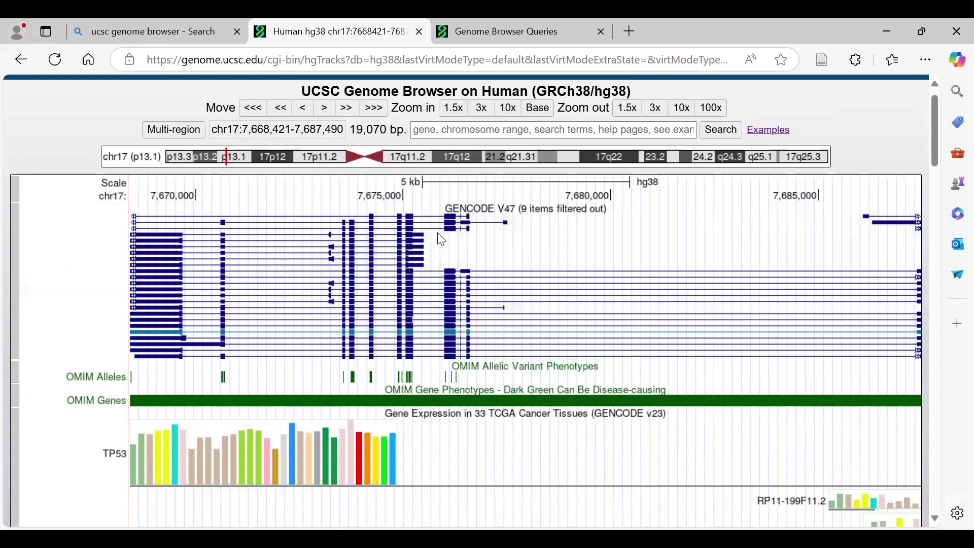
right_click(16, 272)
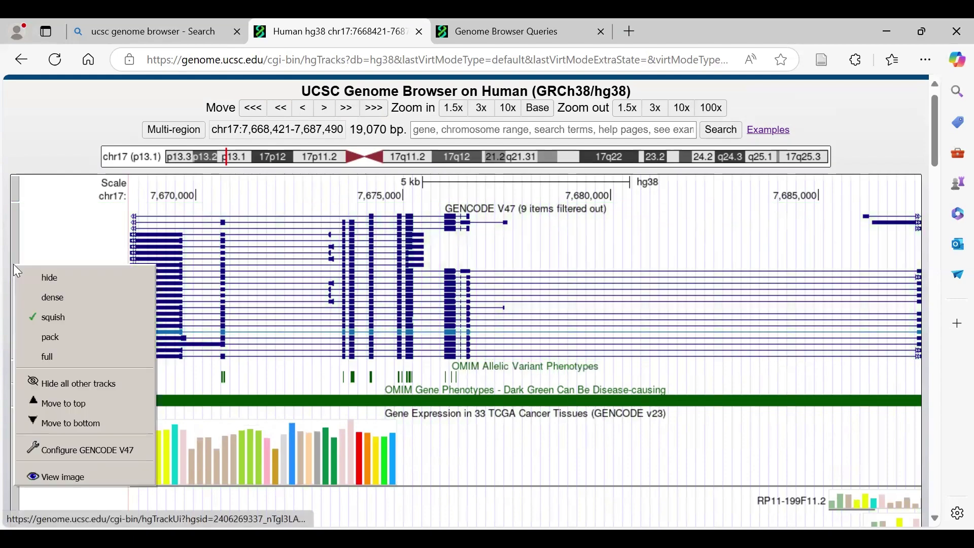
click(52, 337)
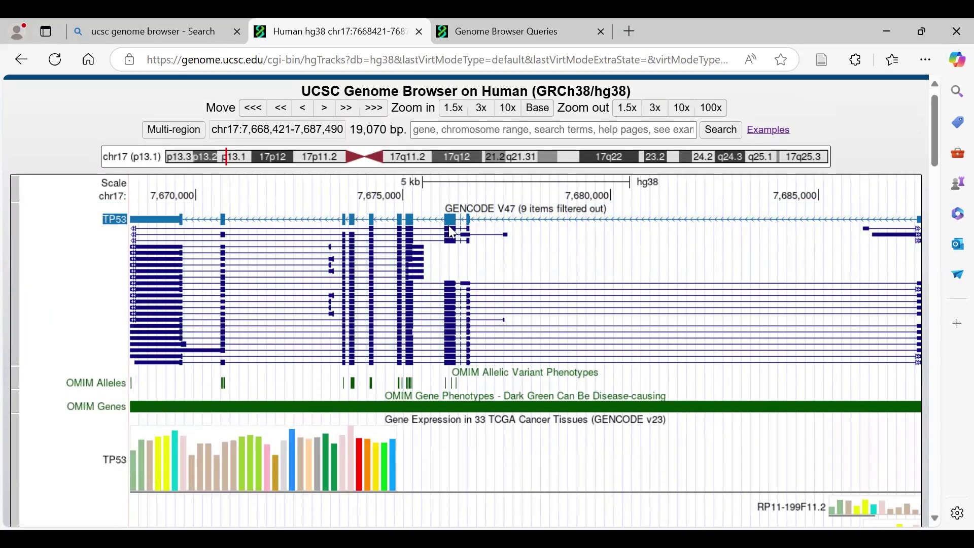
- Examine the exon, intron and strand details of the TP53 transcripts in the GENCODE V47 track
mouse_move(471, 227)
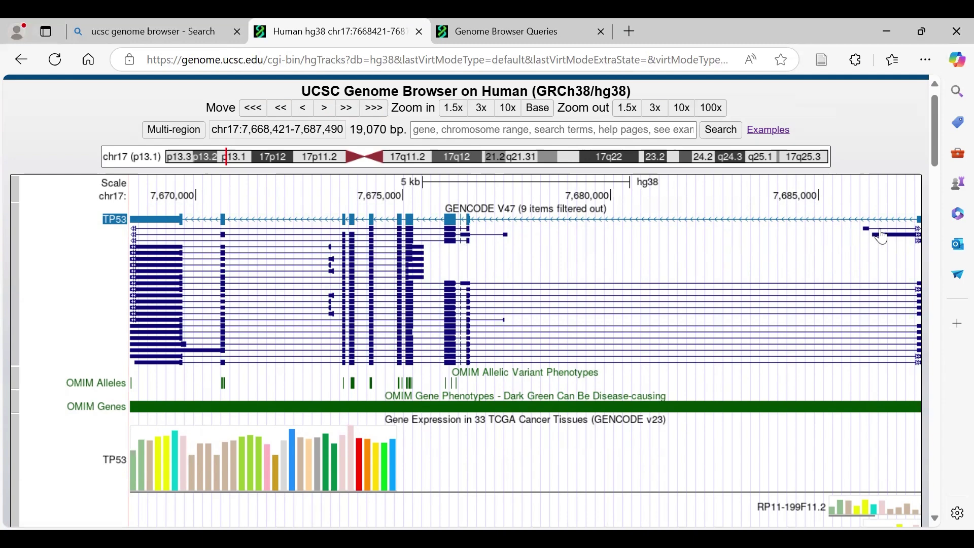
mouse_move(914, 231)
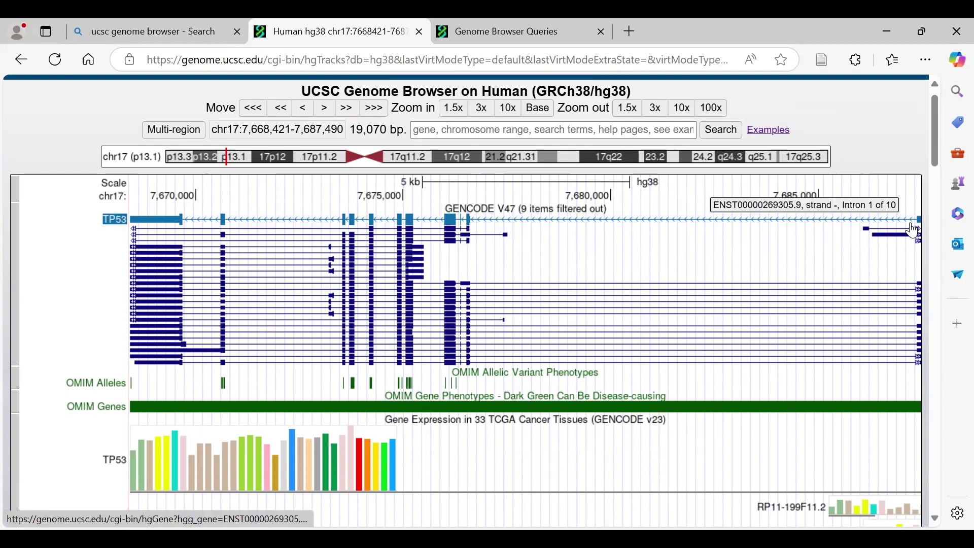
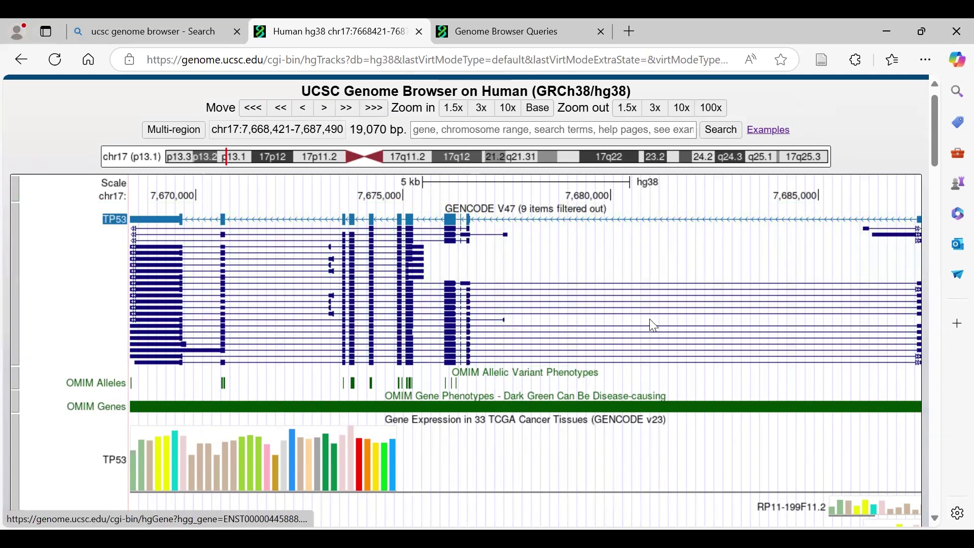
mouse_move(451, 229)
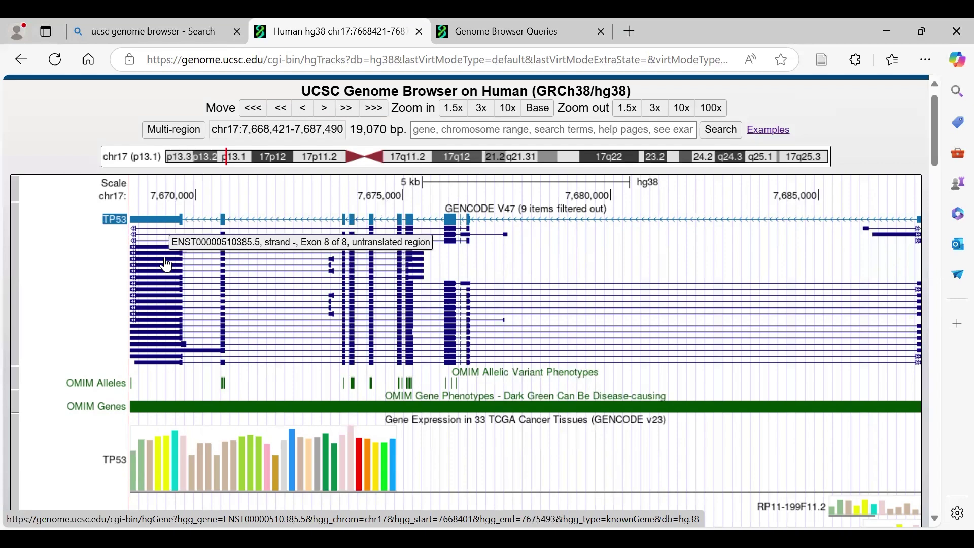
scroll(166, 265, up, 1)
scroll(166, 264, up, 4)
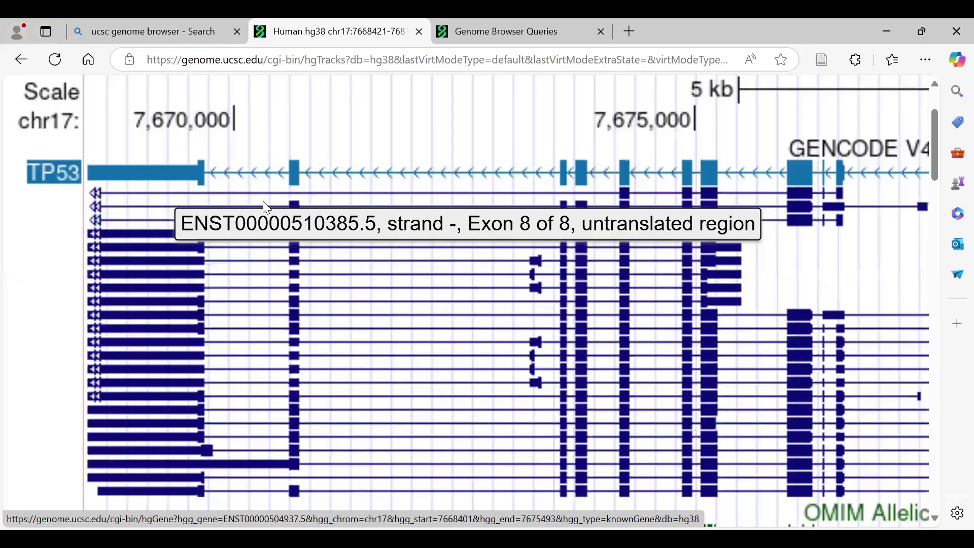
scroll(263, 201, down, 5)
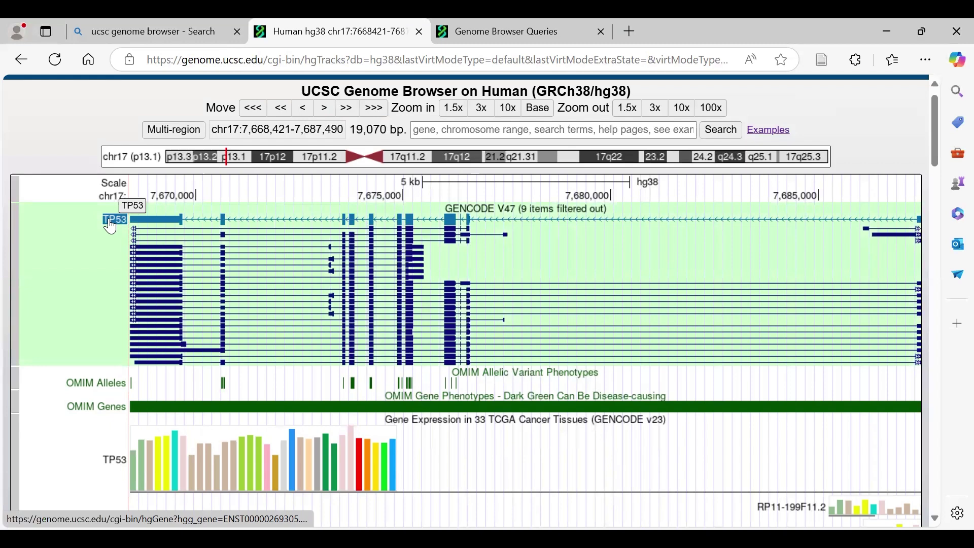
- Set the GENCODE V47 track to full display and examine its individually labelled TP53 and WRAP53 transcripts
right_click(17, 239)
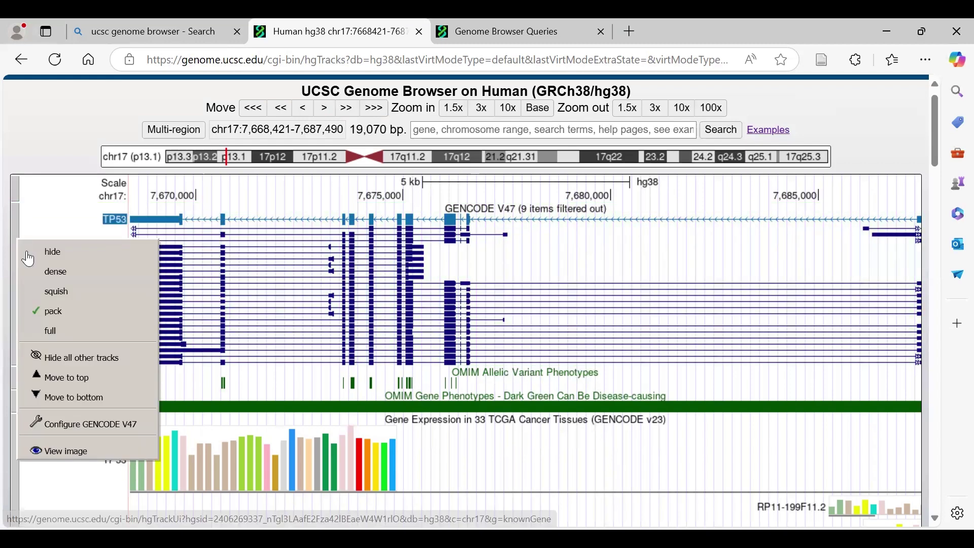
click(59, 334)
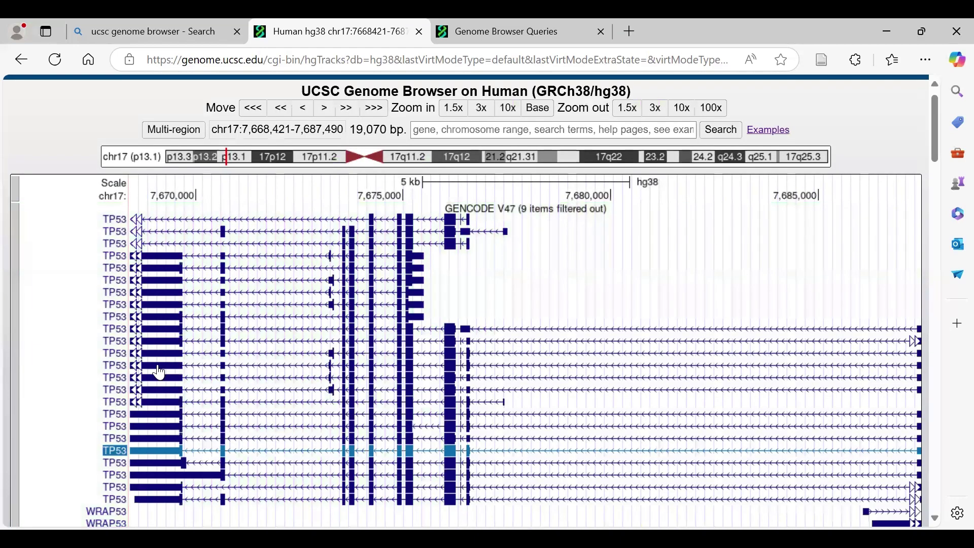
scroll(262, 374, down, 2)
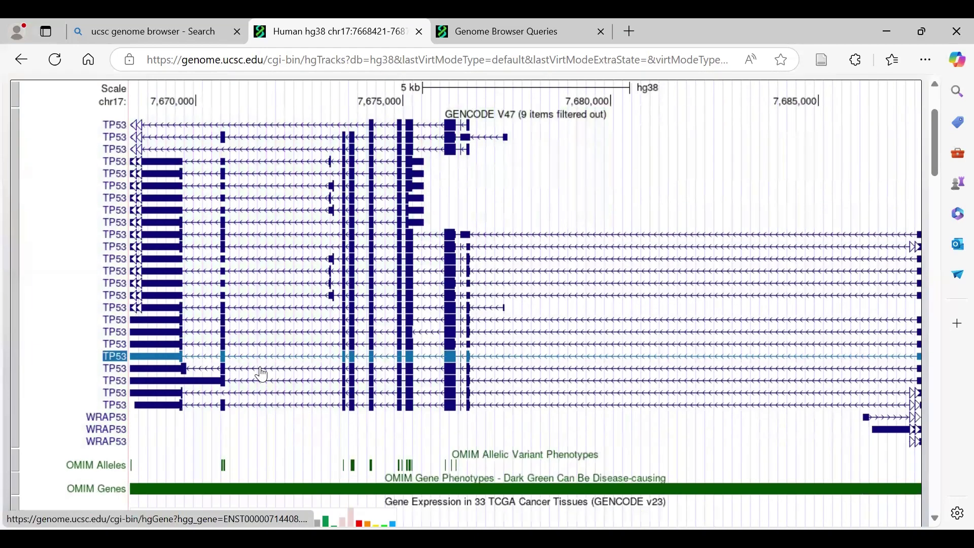
scroll(261, 330, up, 2)
drag(112, 206, 112, 206)
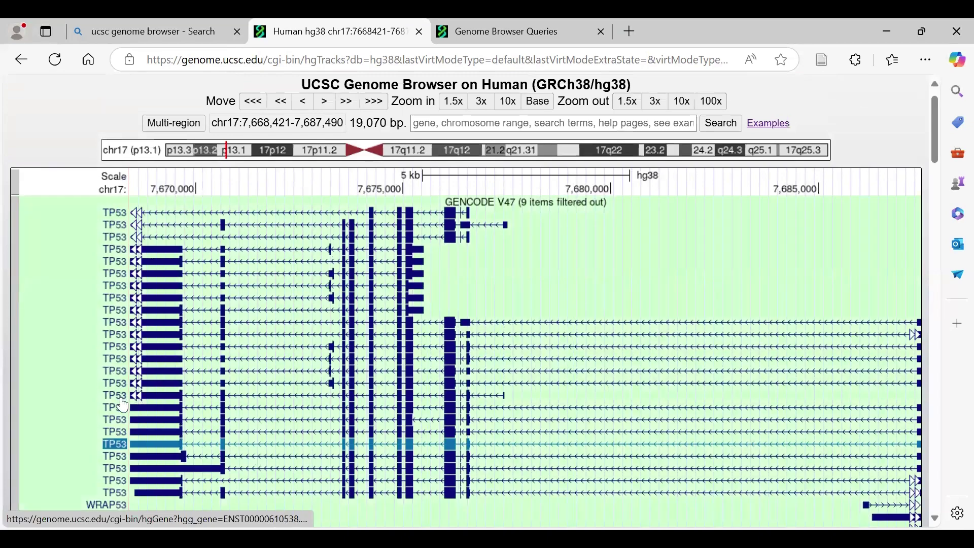
scroll(117, 429, down, 2)
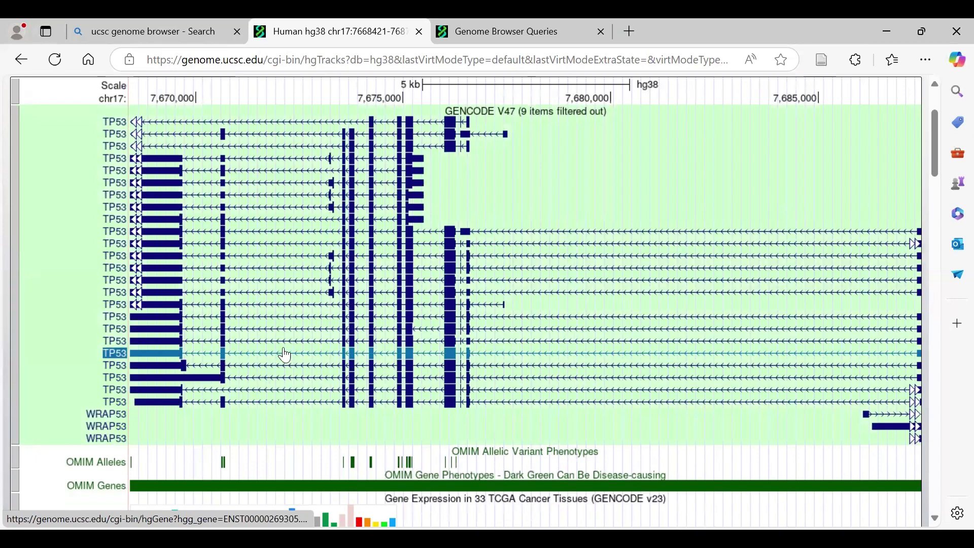
scroll(194, 349, up, 1)
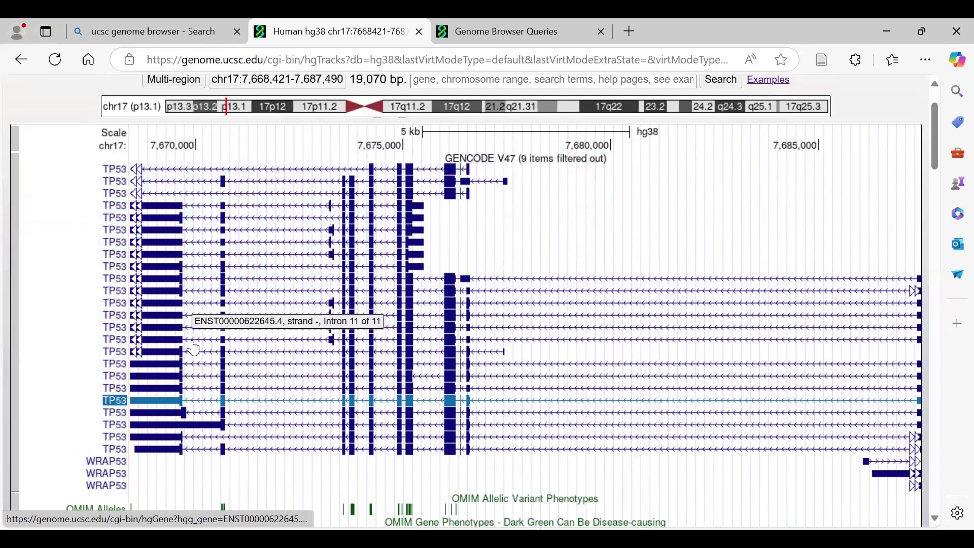
scroll(194, 349, up, 1)
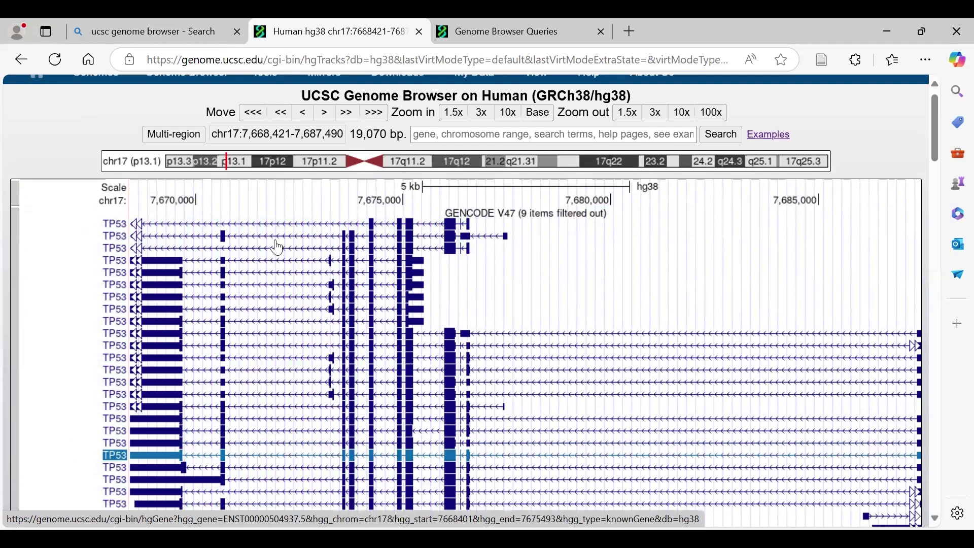
scroll(323, 427, down, 1)
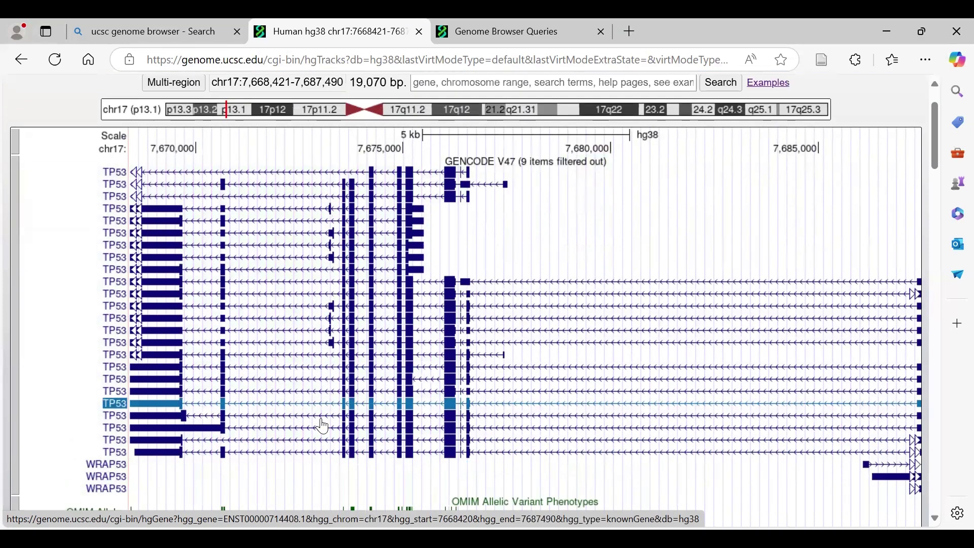
scroll(323, 426, up, 1)
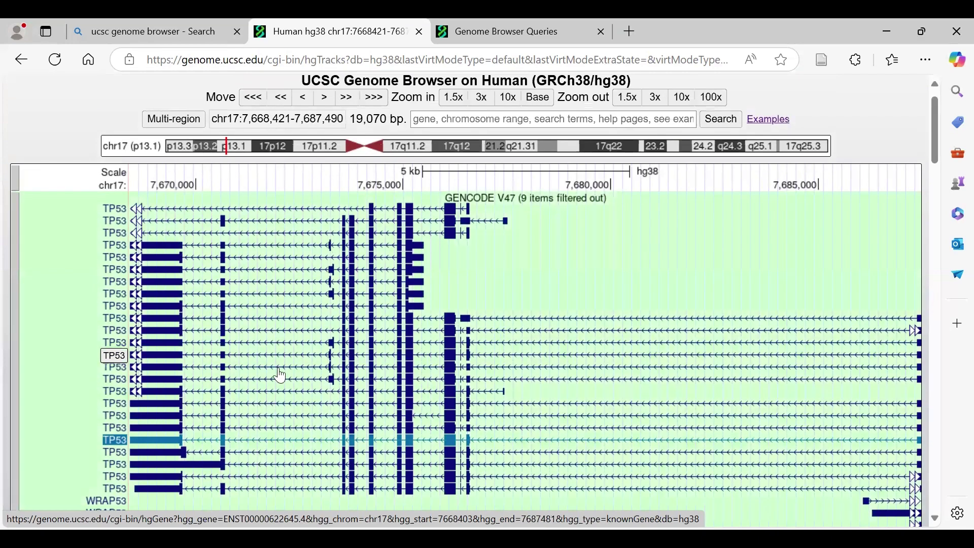
- Open the details of the highlighted TP53 transcript in GENCODE V47 and read its summary, database links and UniProtKB comments
scroll(280, 376, down, 1)
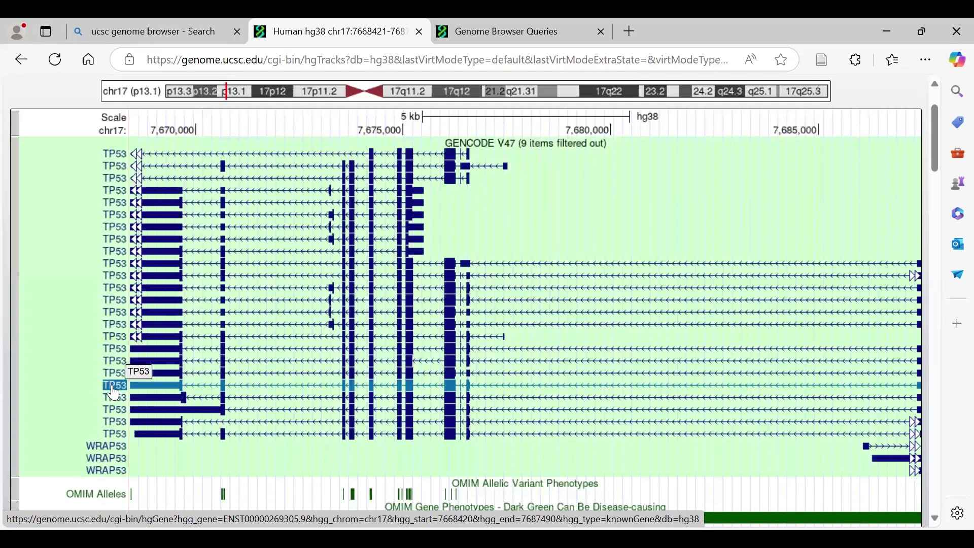
click(113, 386)
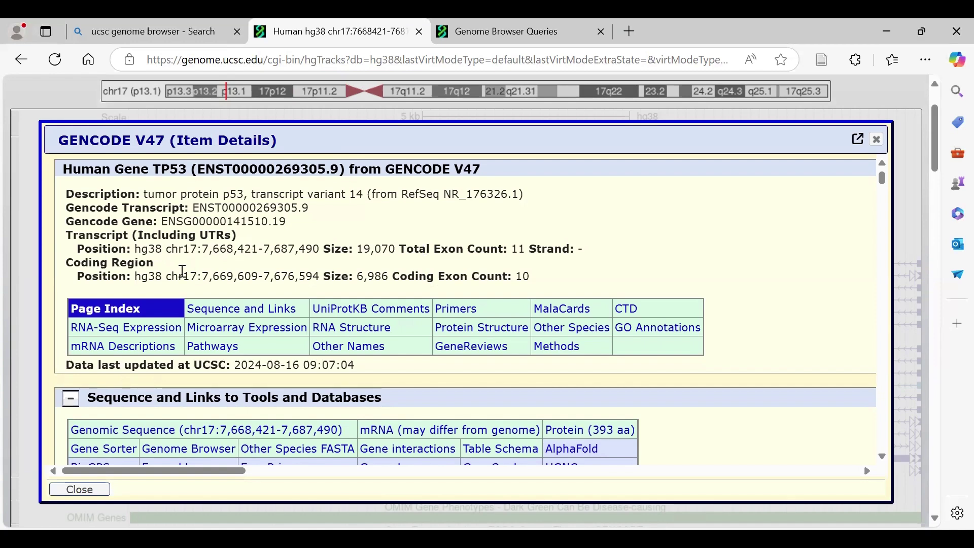
scroll(183, 271, down, 3)
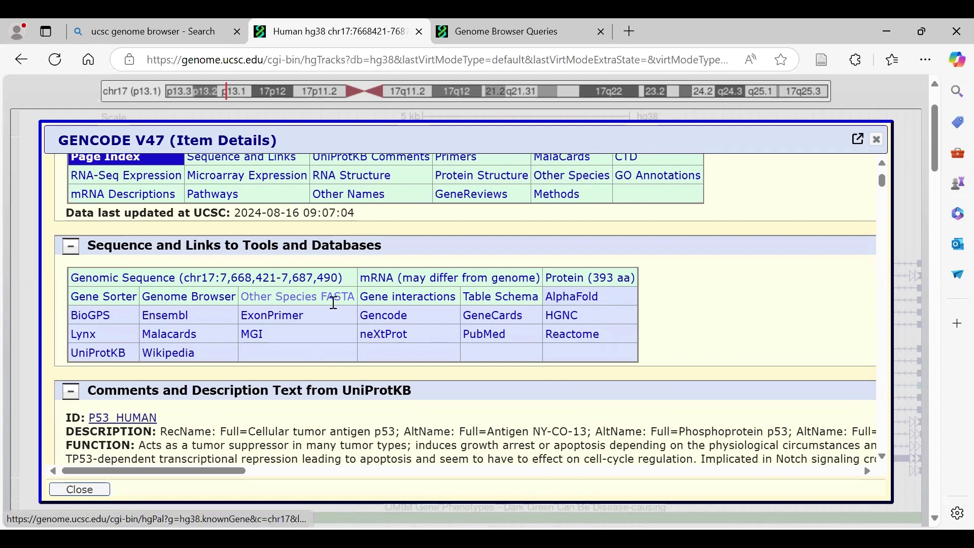
scroll(334, 310, down, 3)
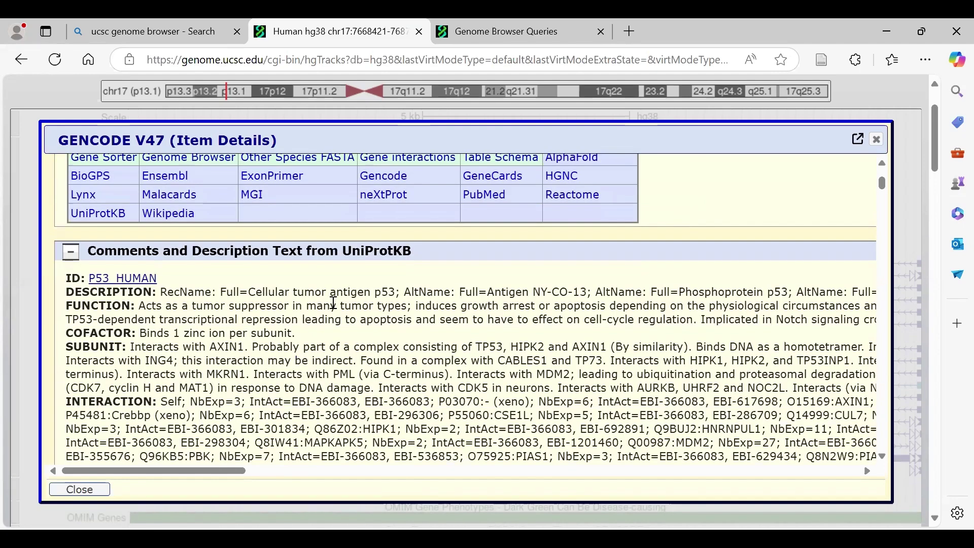
scroll(333, 303, down, 2)
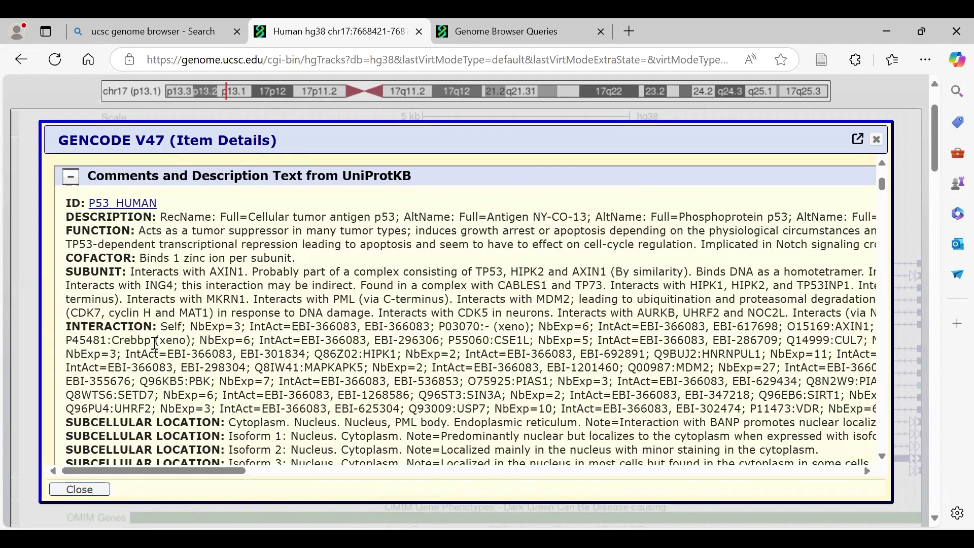
scroll(155, 343, down, 4)
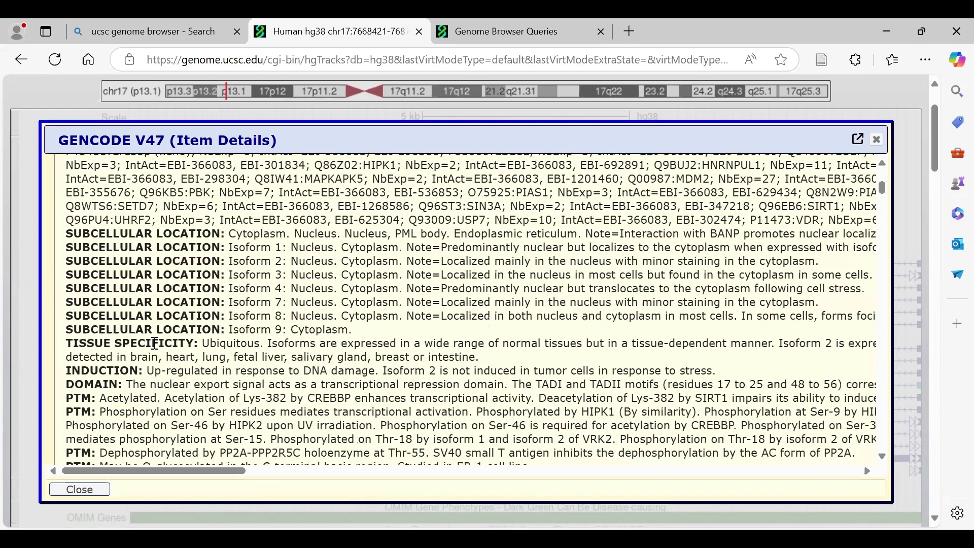
scroll(155, 343, down, 6)
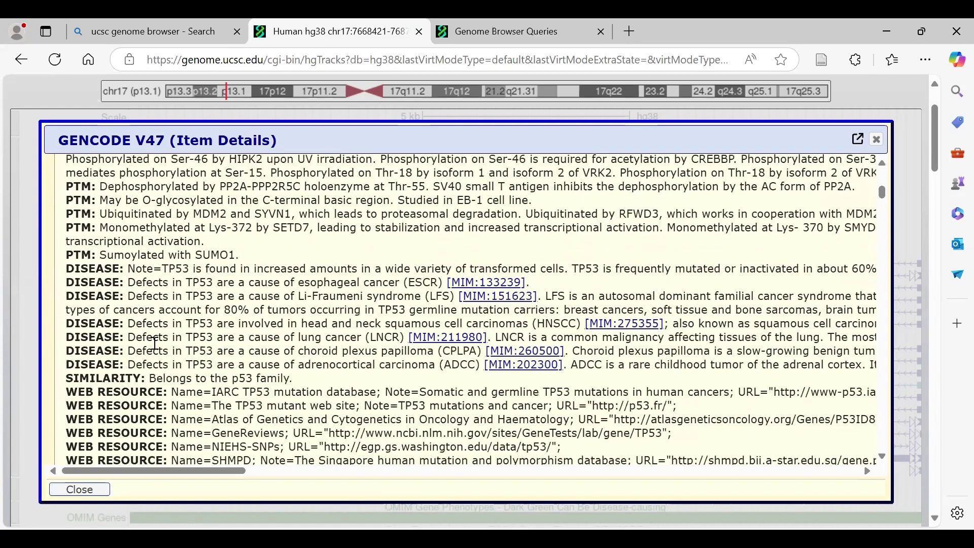
scroll(154, 343, down, 4)
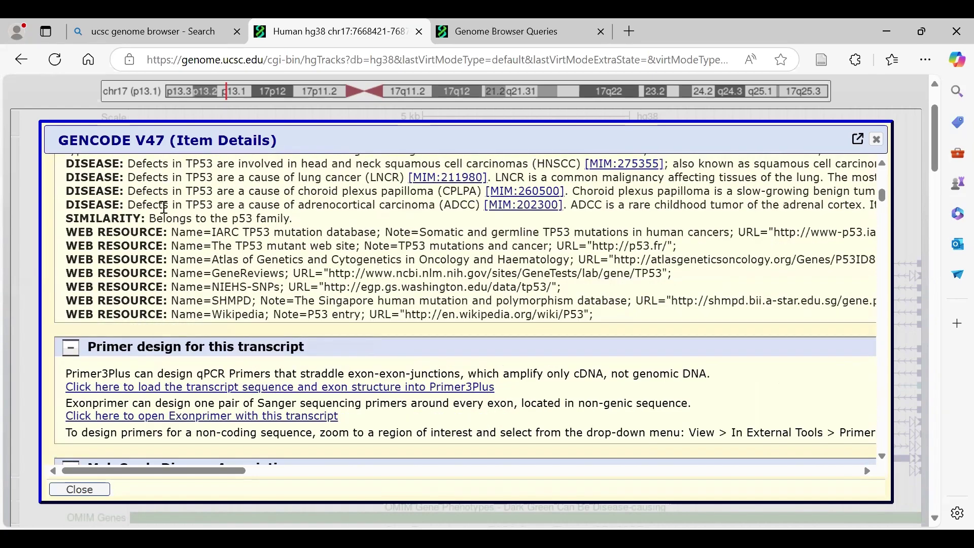
- Review the transcript's primer design options, MalaCards disease associations and interacting chemicals from the Comparative Toxicogenomics Database
scroll(218, 274, down, 2)
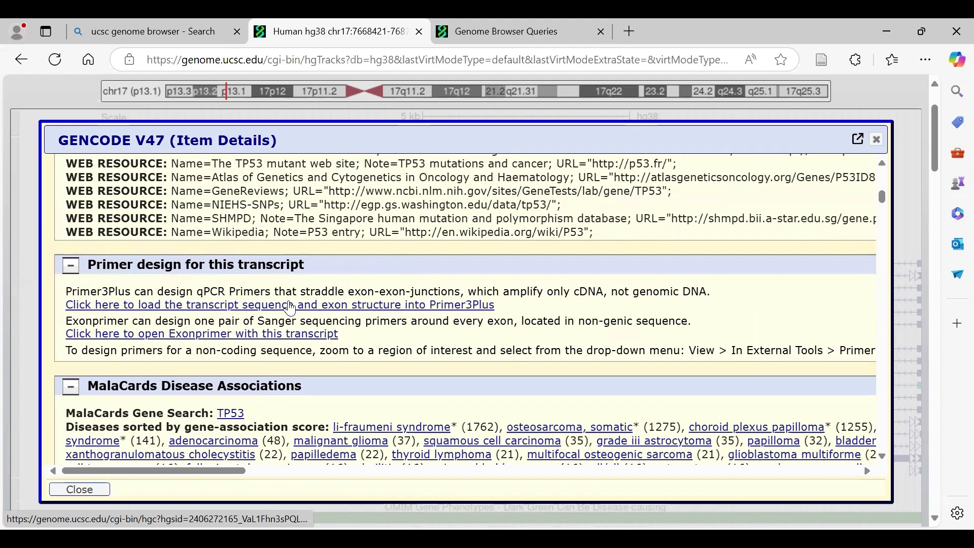
scroll(291, 305, down, 3)
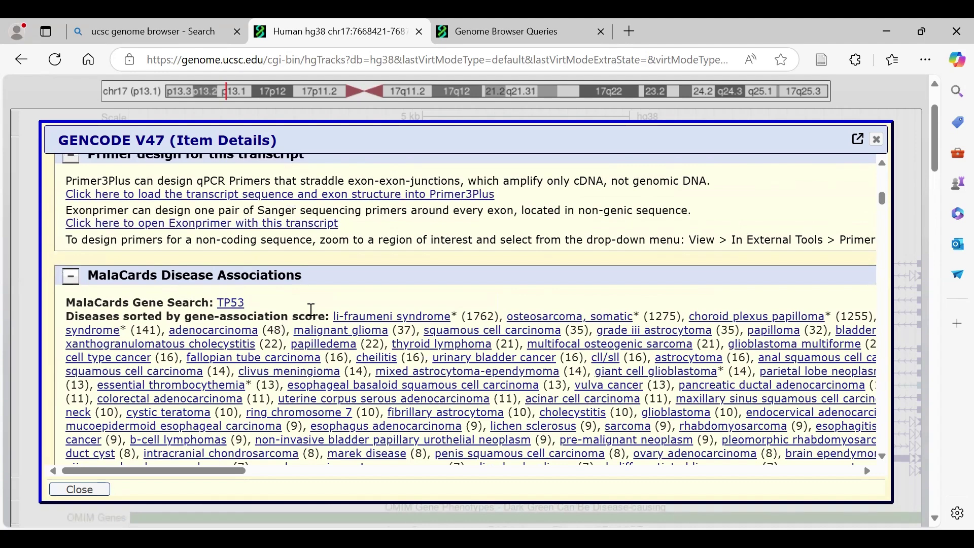
scroll(311, 310, down, 2)
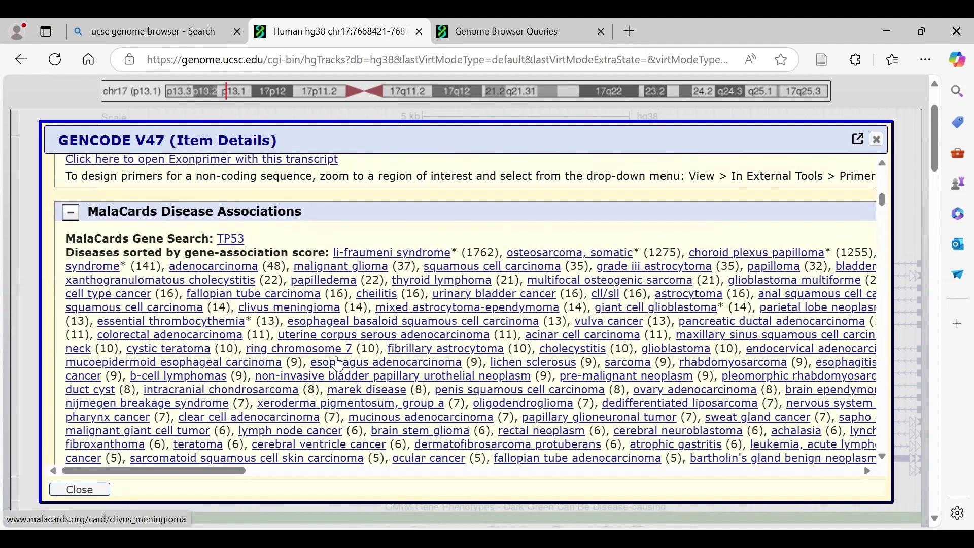
scroll(487, 402, down, 7)
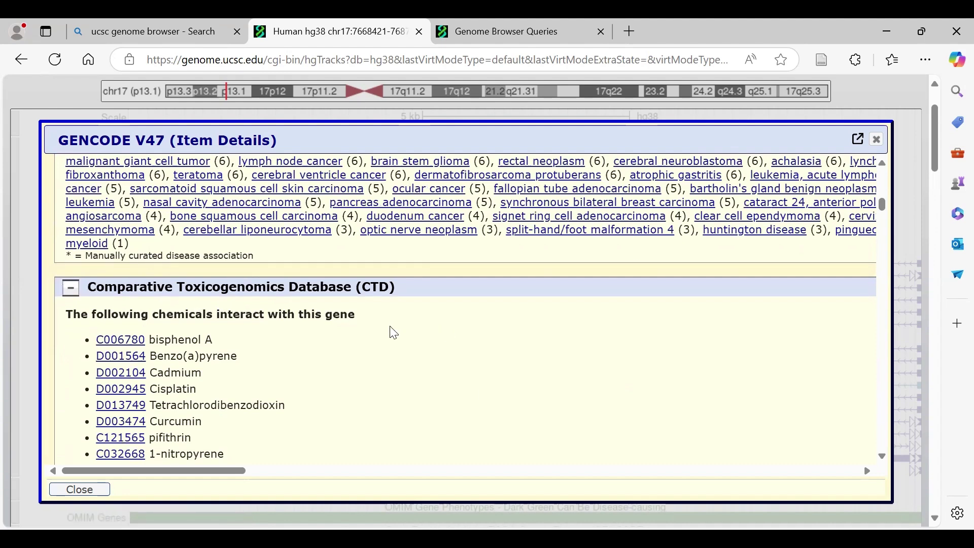
scroll(394, 333, down, 2)
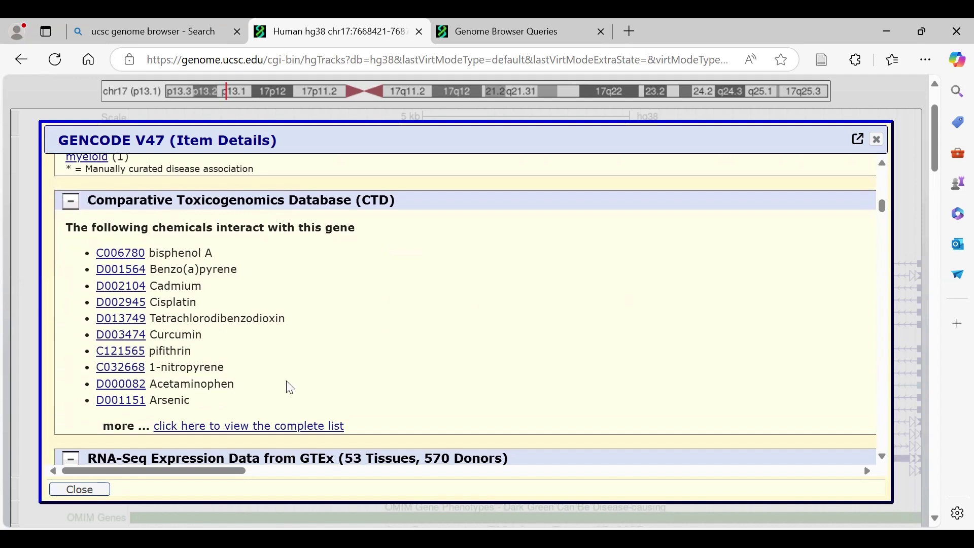
scroll(291, 388, down, 1)
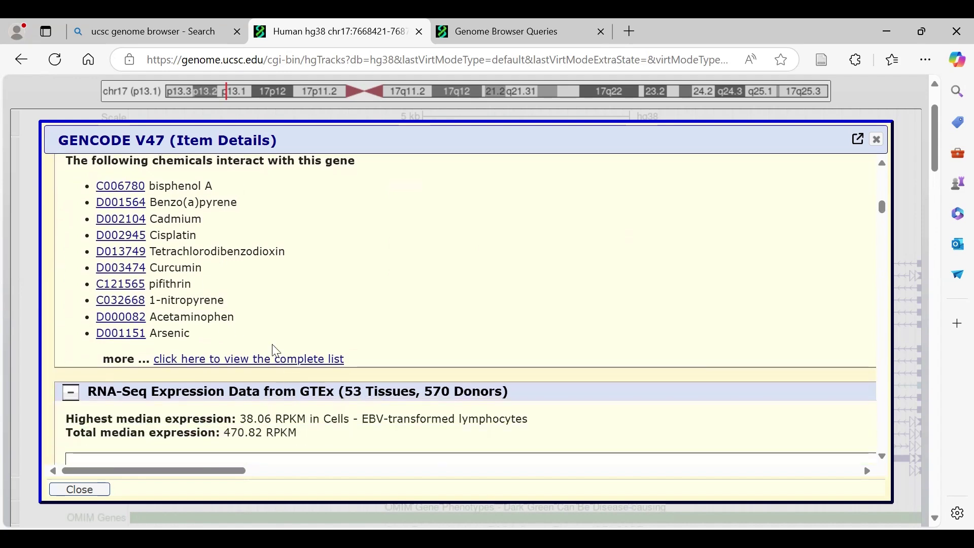
- Examine the GTEx RNA-Seq expression plot for TP53, comparing expression levels across the labelled tissues
scroll(276, 350, down, 2)
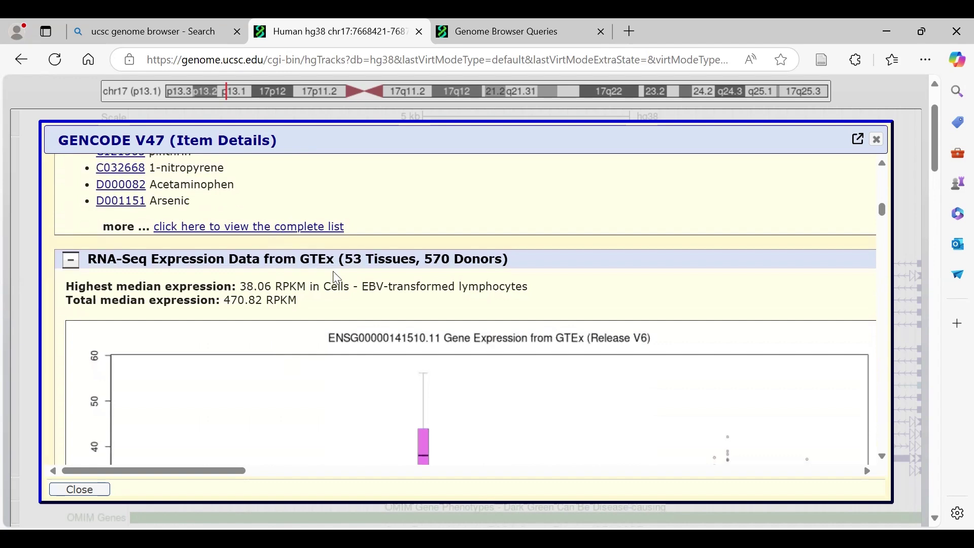
scroll(297, 311, down, 3)
scroll(297, 311, up, 3)
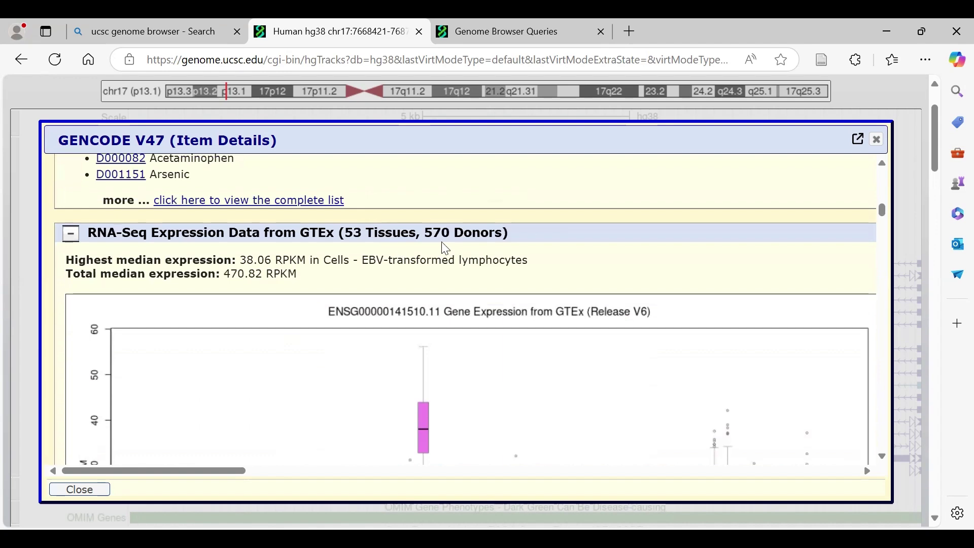
scroll(333, 368, down, 4)
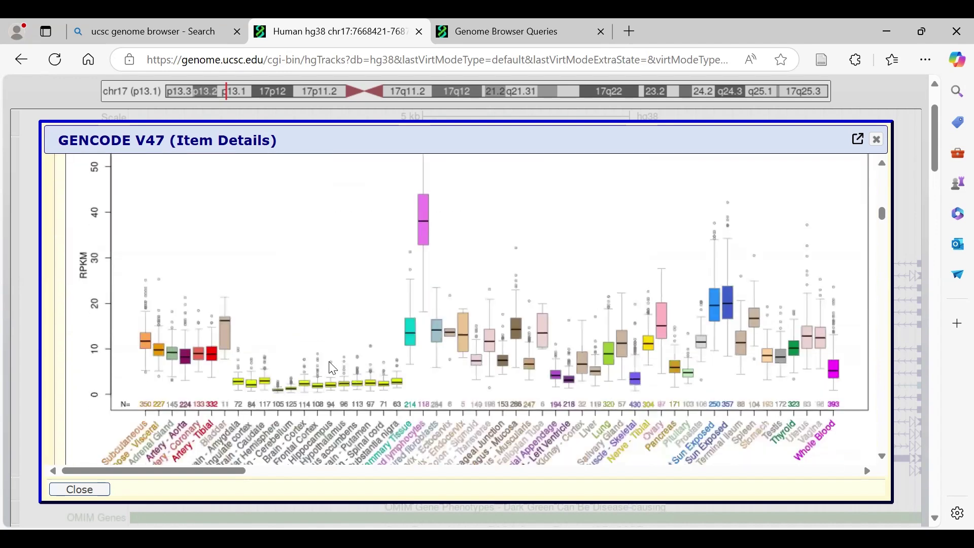
scroll(333, 368, up, 1)
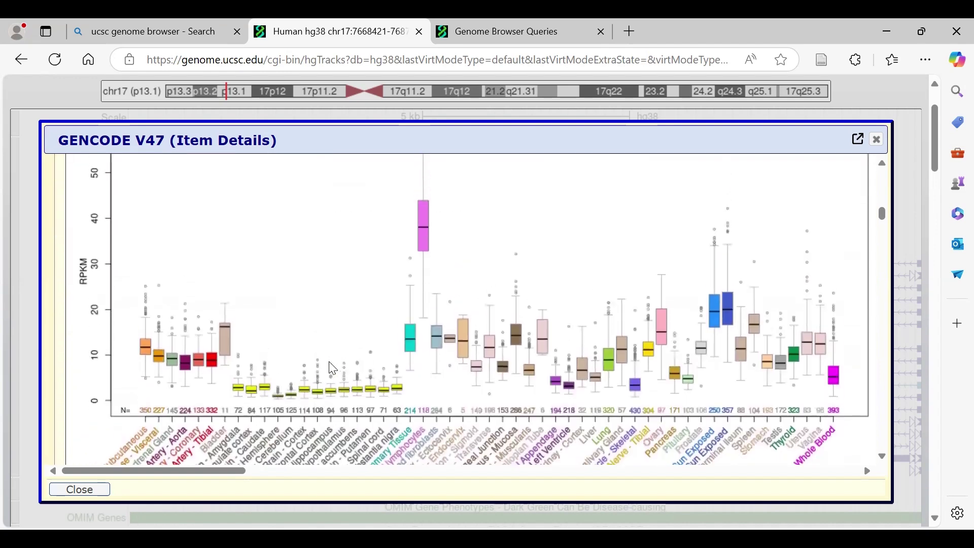
scroll(342, 279, up, 1)
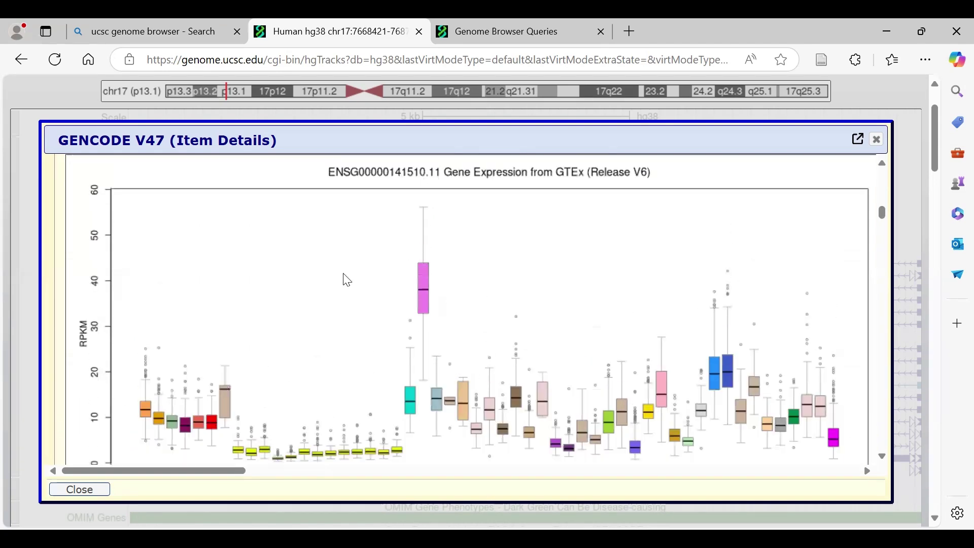
scroll(423, 344, down, 2)
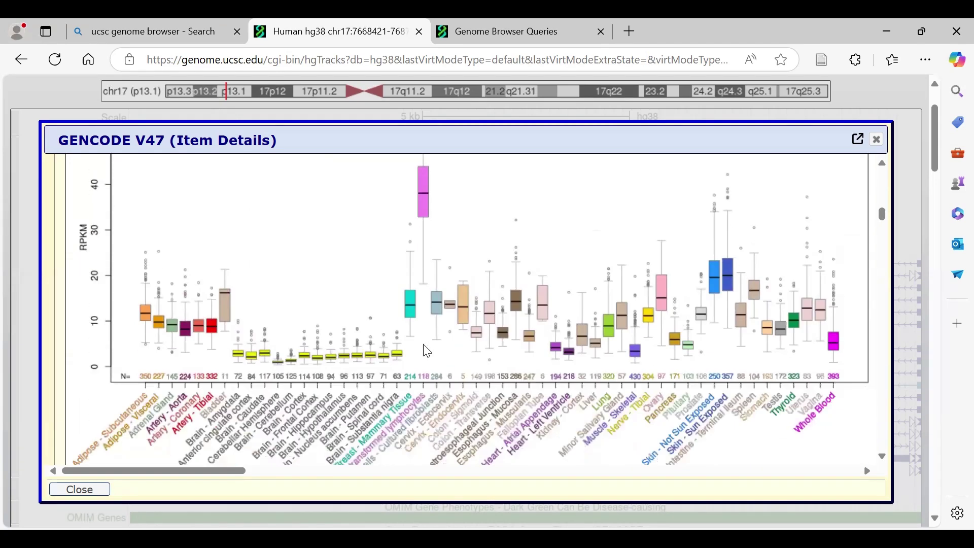
scroll(384, 444, down, 1)
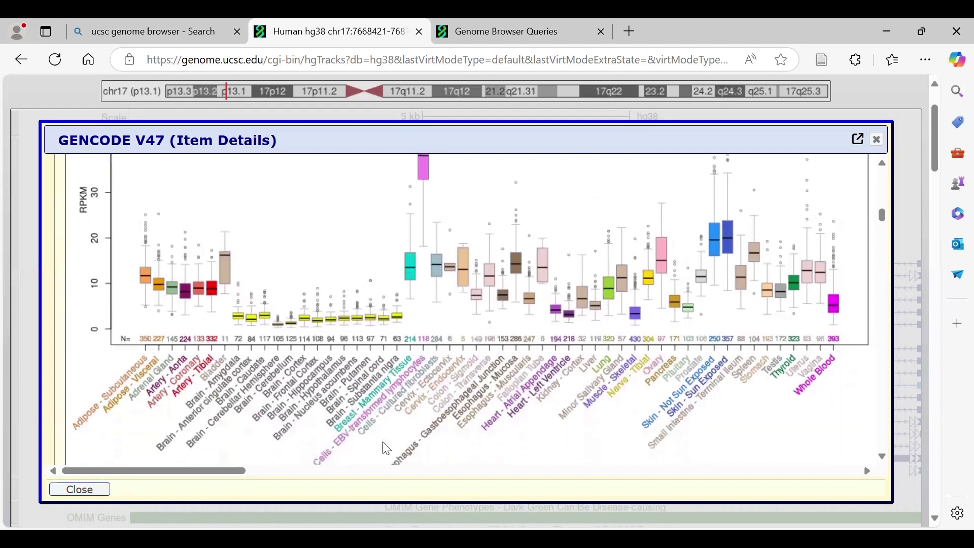
scroll(386, 449, down, 1)
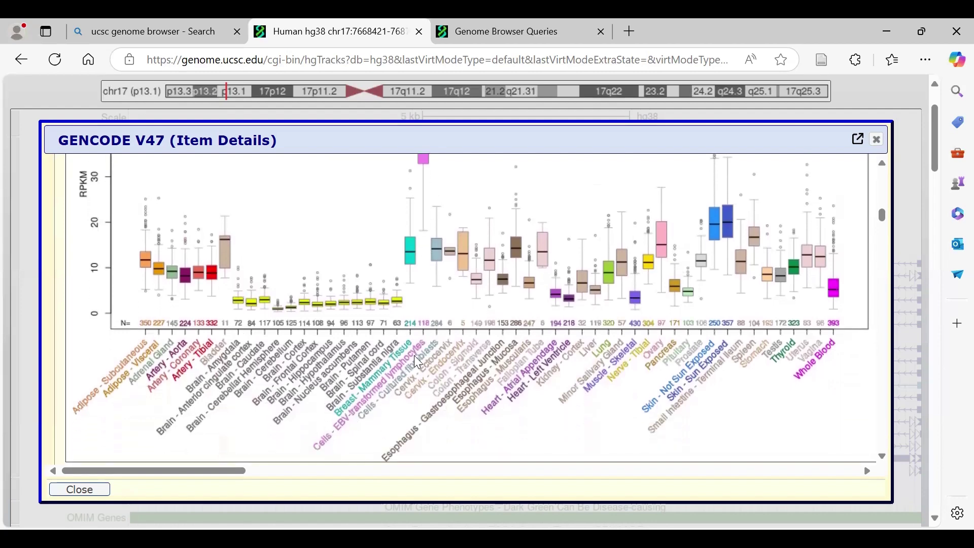
scroll(415, 357, up, 3)
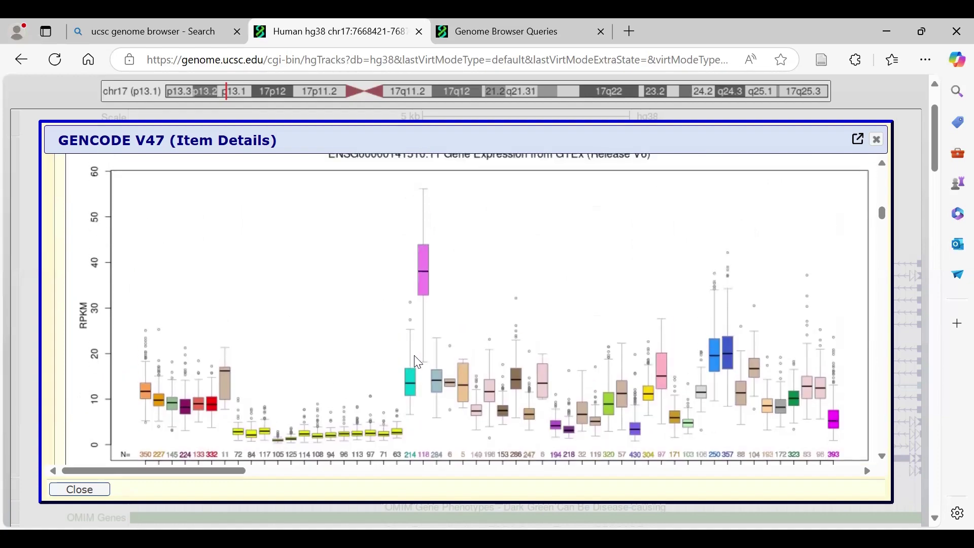
- Review the mRNA secondary structure of the UTRs and the protein domain and 3D structure information for TP53
scroll(457, 350, down, 6)
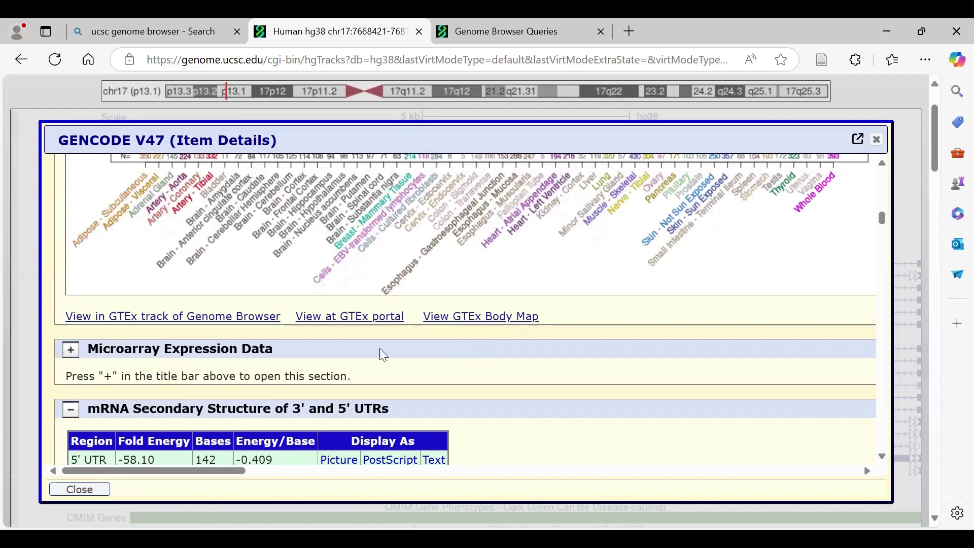
scroll(350, 373, down, 2)
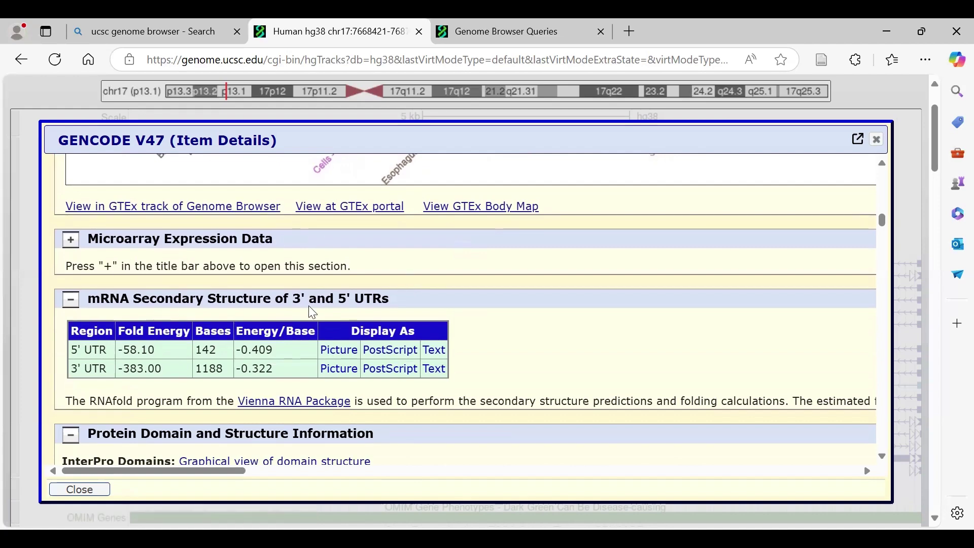
scroll(291, 388, down, 3)
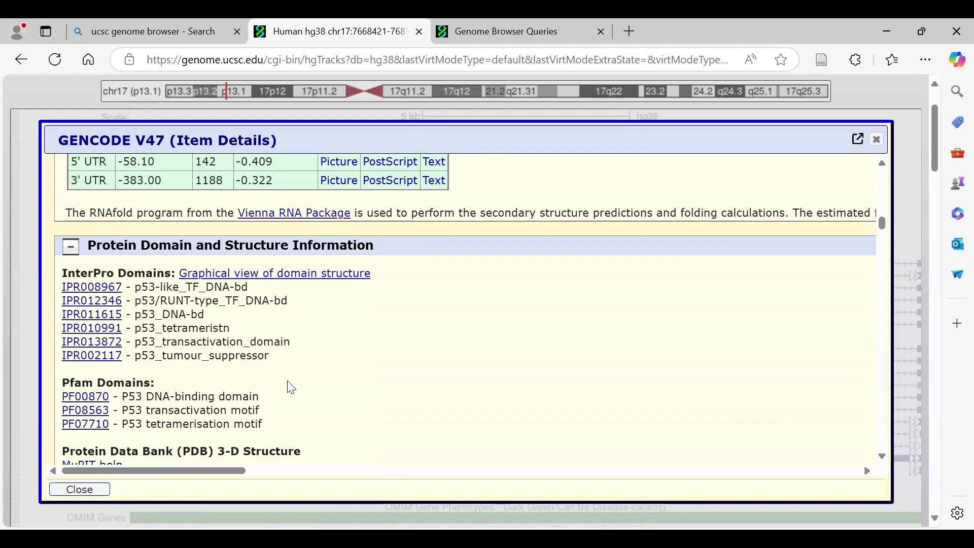
scroll(362, 359, down, 2)
scroll(363, 359, down, 2)
scroll(362, 359, up, 2)
scroll(361, 360, down, 2)
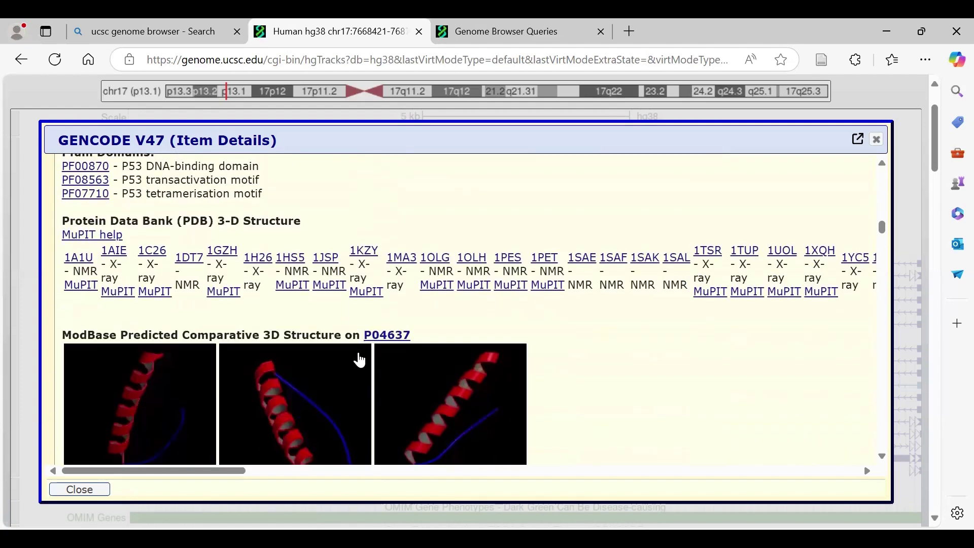
scroll(431, 414, down, 3)
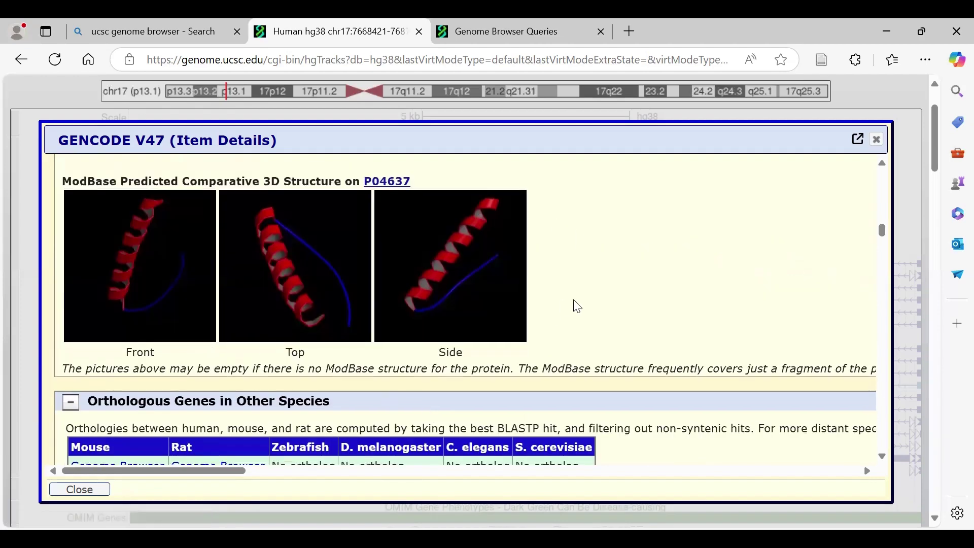
scroll(578, 307, up, 1)
- Look through TP53's orthologous genes in other species, Gene Ontology annotations and associated GenBank mRNA descriptions
scroll(578, 306, down, 3)
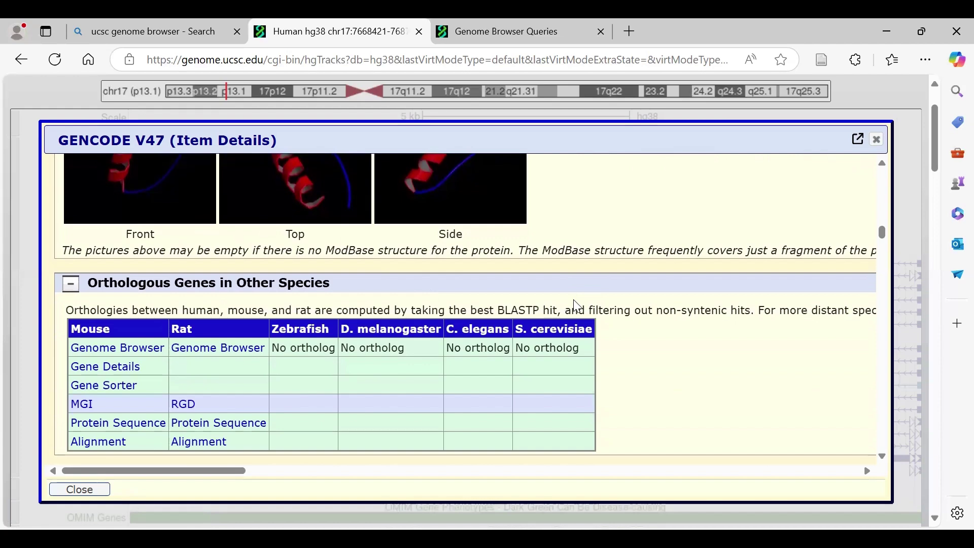
scroll(577, 307, down, 2)
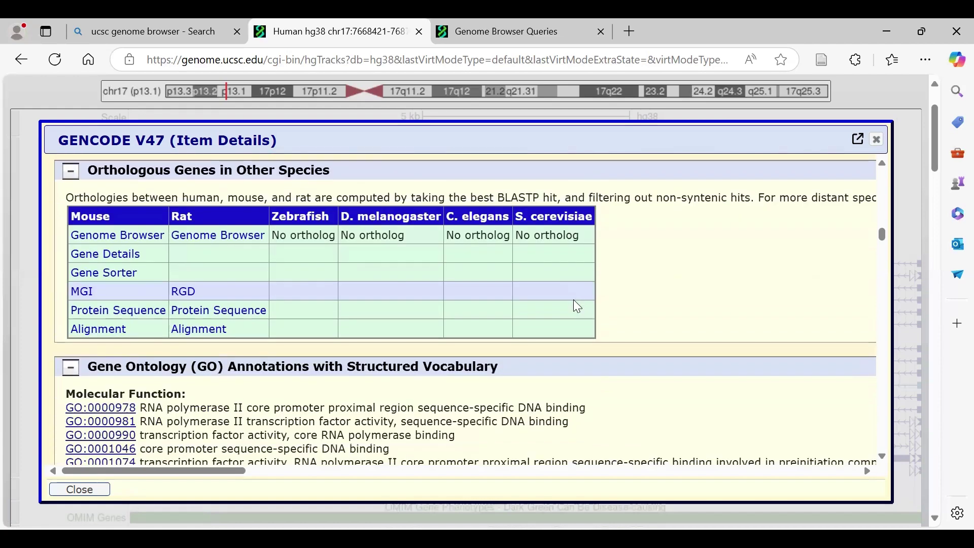
scroll(578, 306, down, 2)
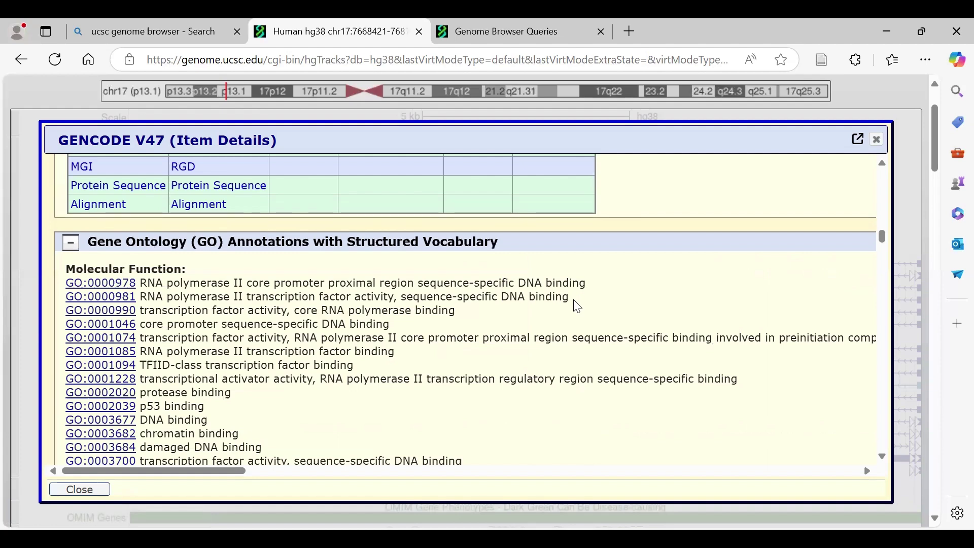
scroll(283, 353, down, 4)
scroll(282, 353, down, 15)
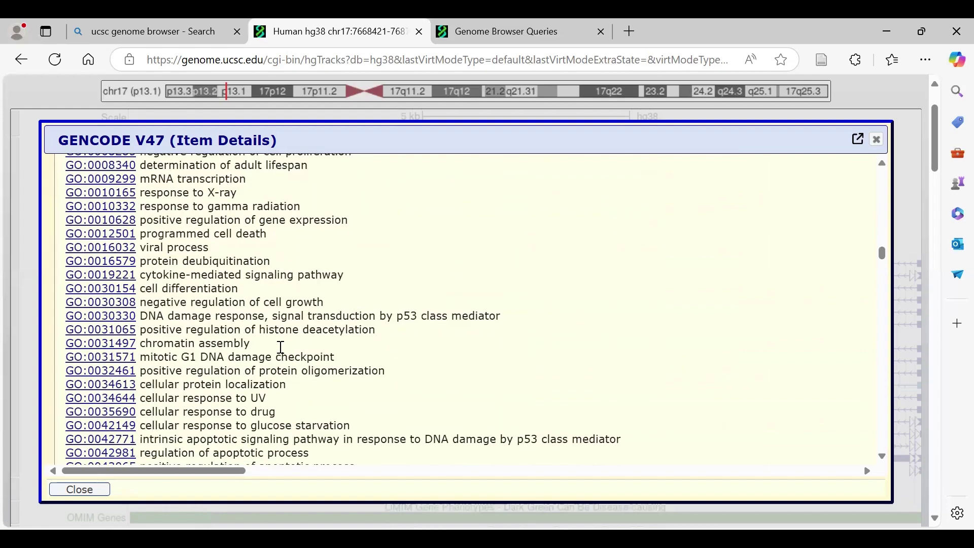
scroll(281, 347, down, 4)
scroll(283, 352, down, 10)
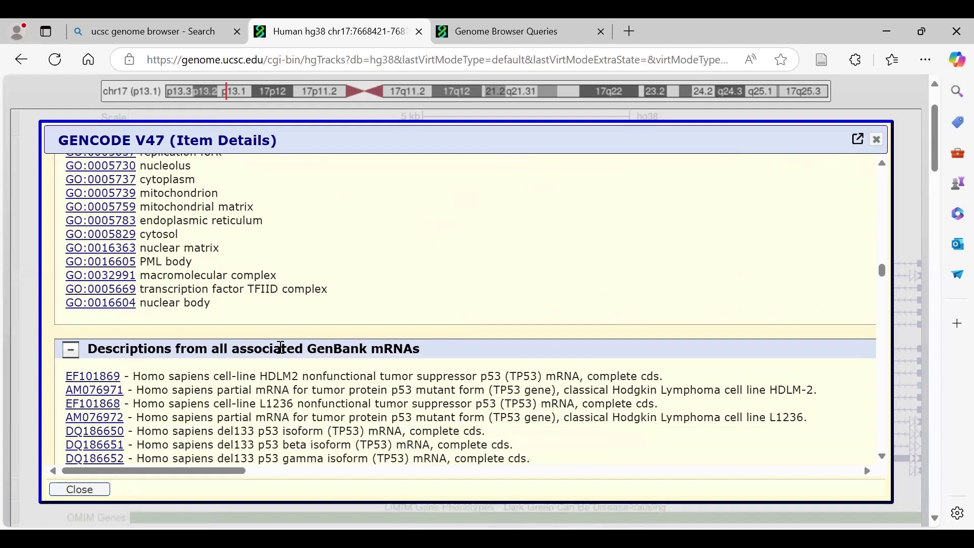
scroll(282, 348, up, 1)
scroll(282, 348, down, 1)
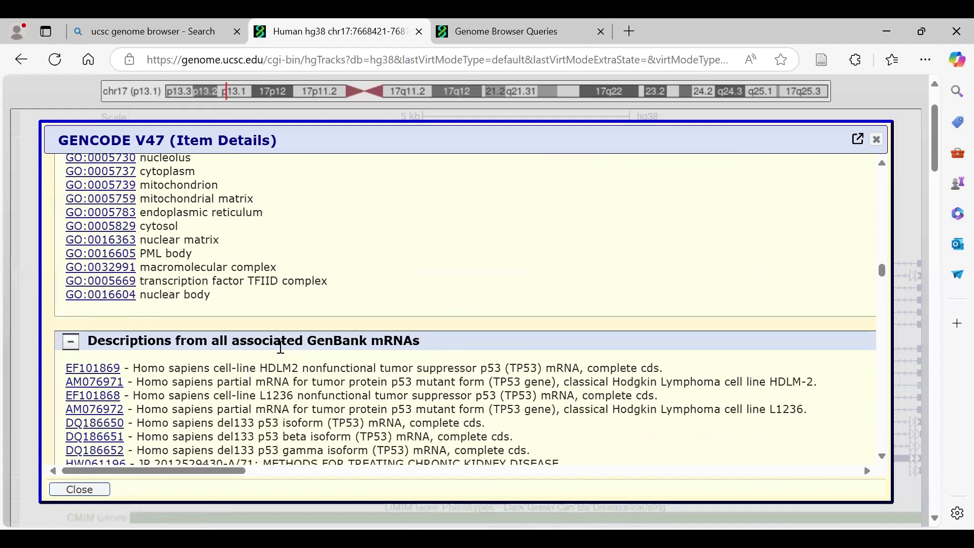
scroll(280, 348, down, 1)
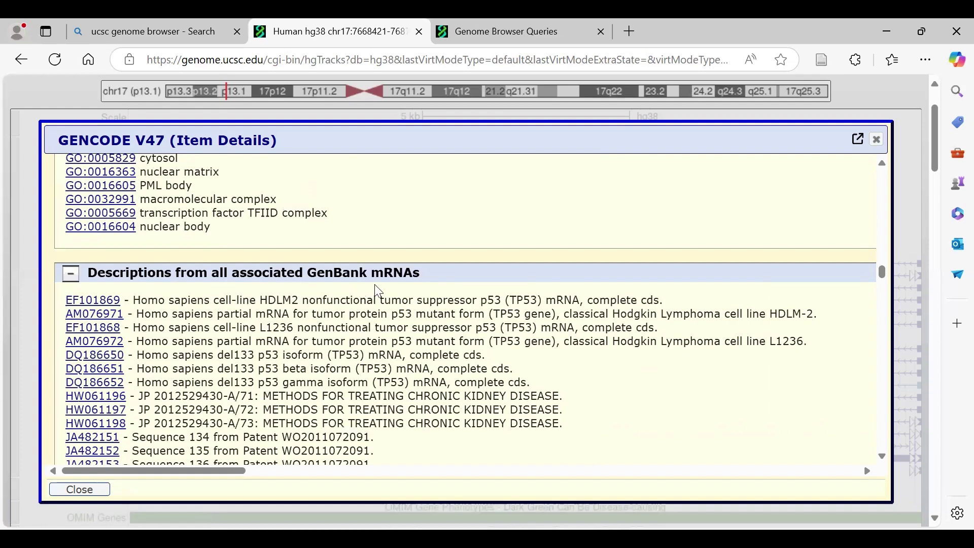
- Look through the remaining GenBank mRNA descriptions for TP53, including the mutant isolates and patent sequences
scroll(379, 292, down, 8)
scroll(379, 292, down, 5)
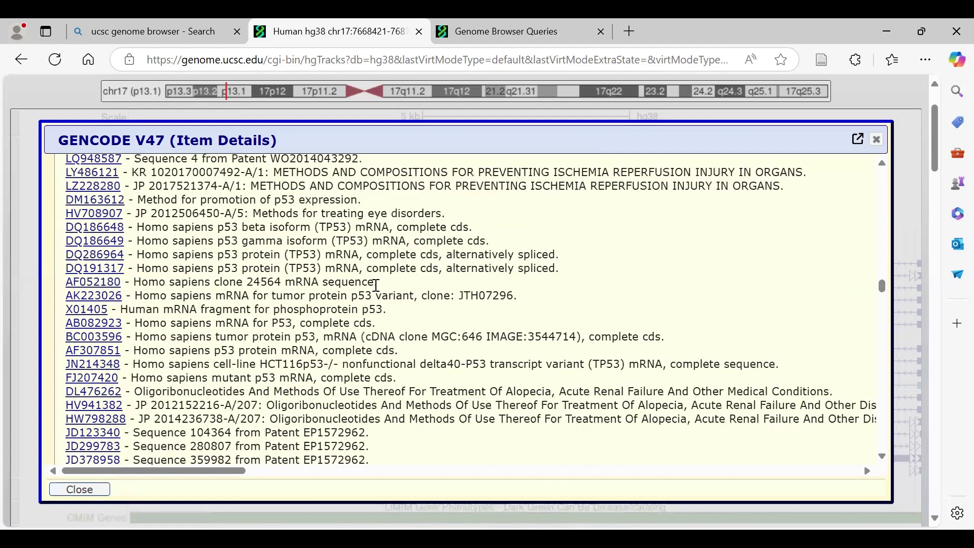
scroll(377, 285, down, 10)
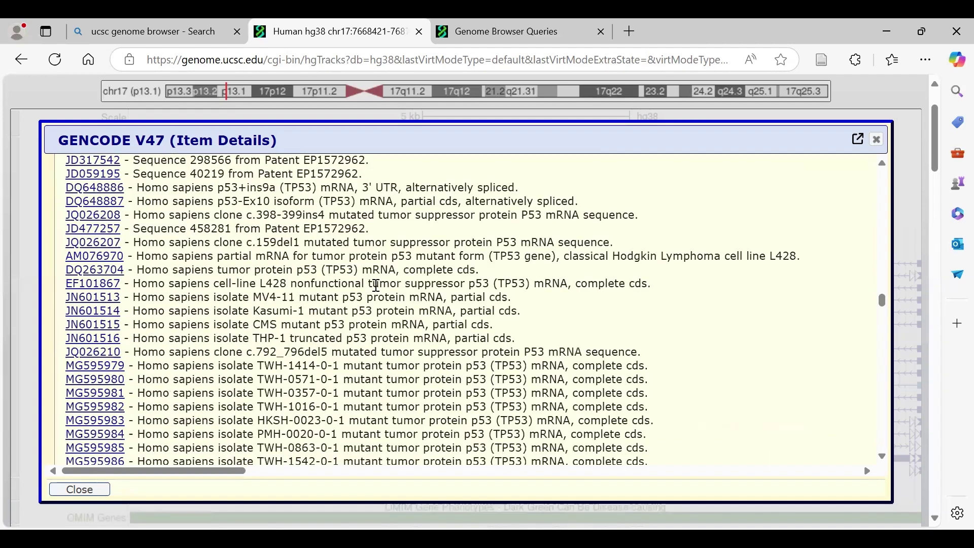
scroll(377, 285, down, 6)
scroll(376, 285, down, 5)
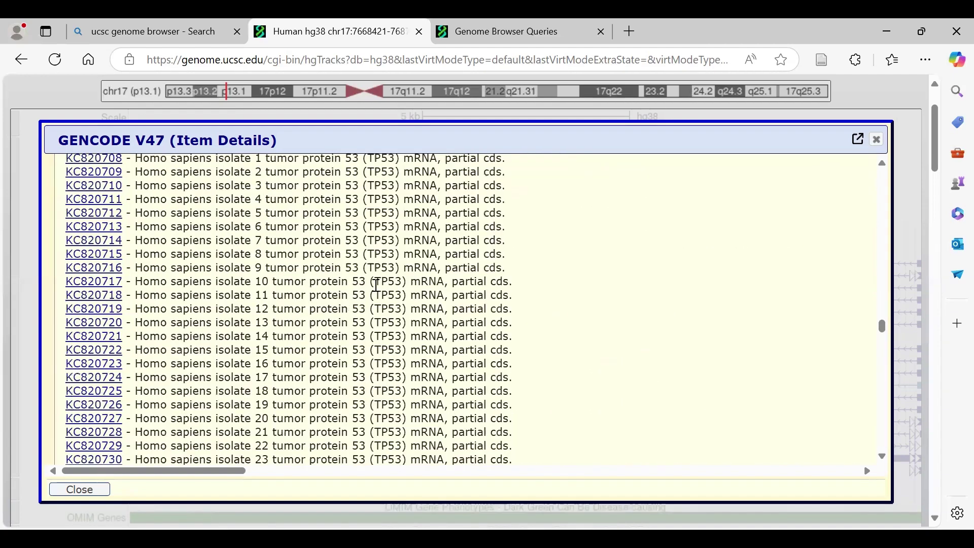
scroll(377, 285, down, 15)
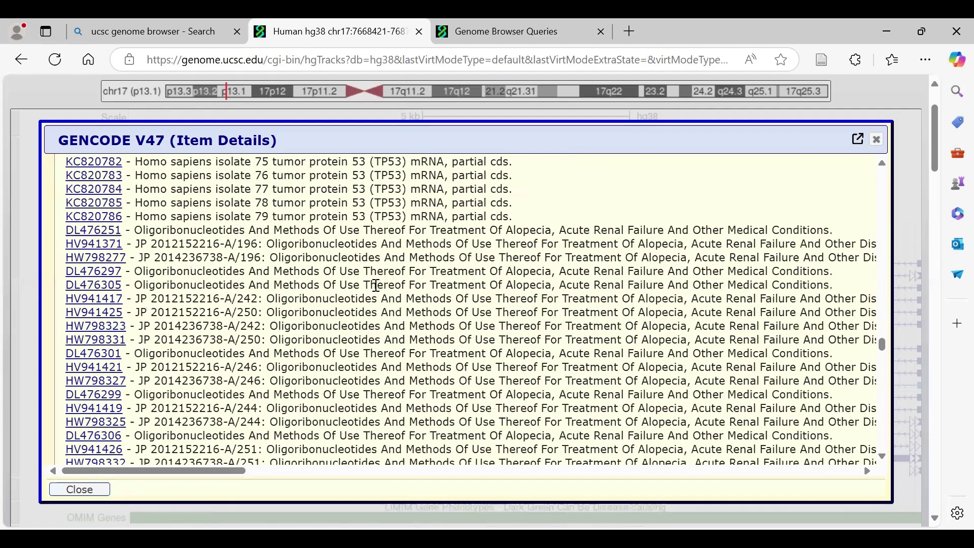
scroll(376, 285, down, 20)
- Review TP53's KEGG, BioCarta and Reactome pathways and the other names and accessions listed for the gene
scroll(378, 292, up, 5)
scroll(378, 291, down, 1)
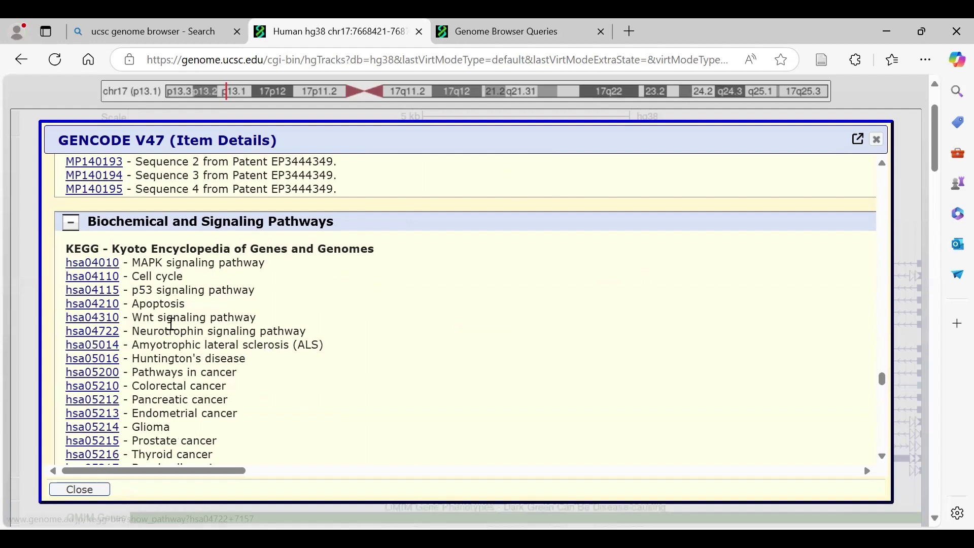
scroll(176, 387, down, 1)
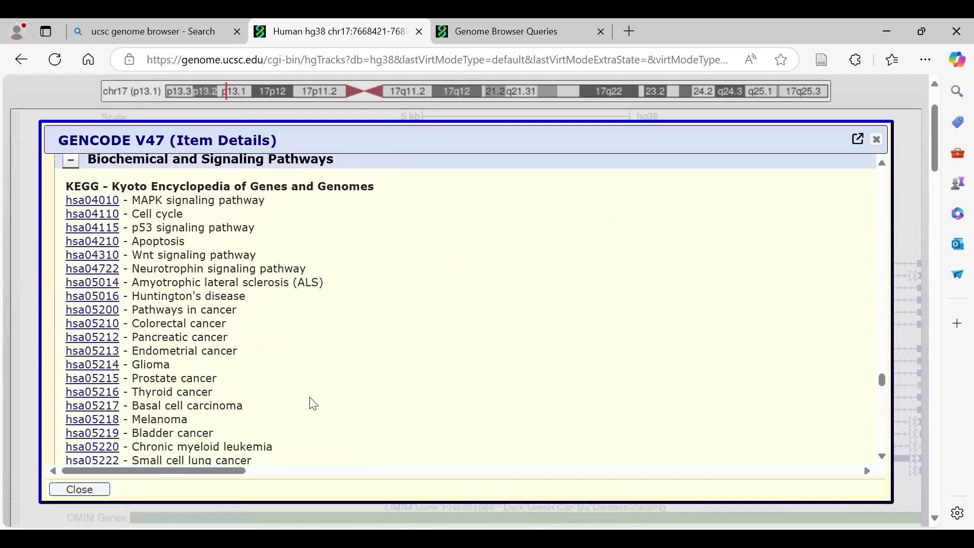
scroll(314, 404, down, 3)
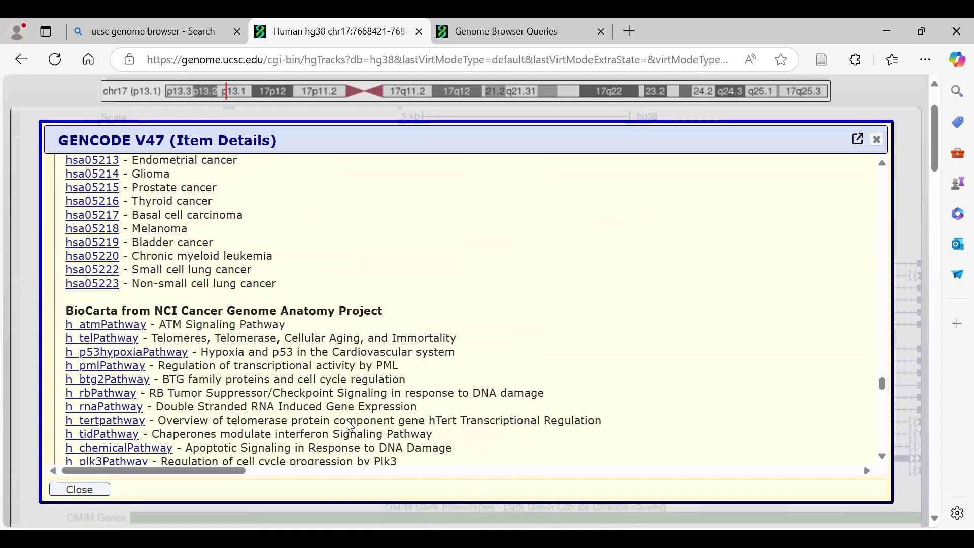
scroll(350, 426, down, 7)
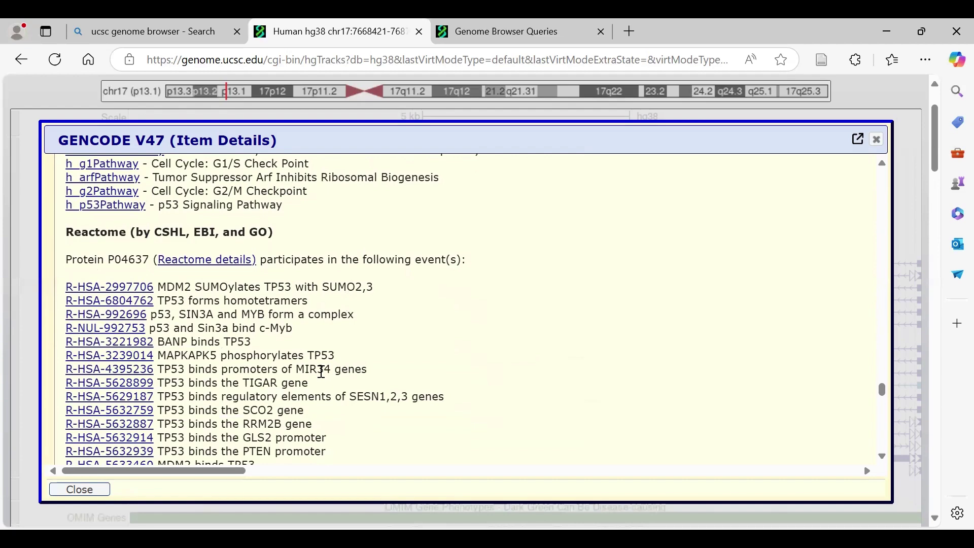
scroll(321, 372, down, 10)
scroll(321, 372, down, 15)
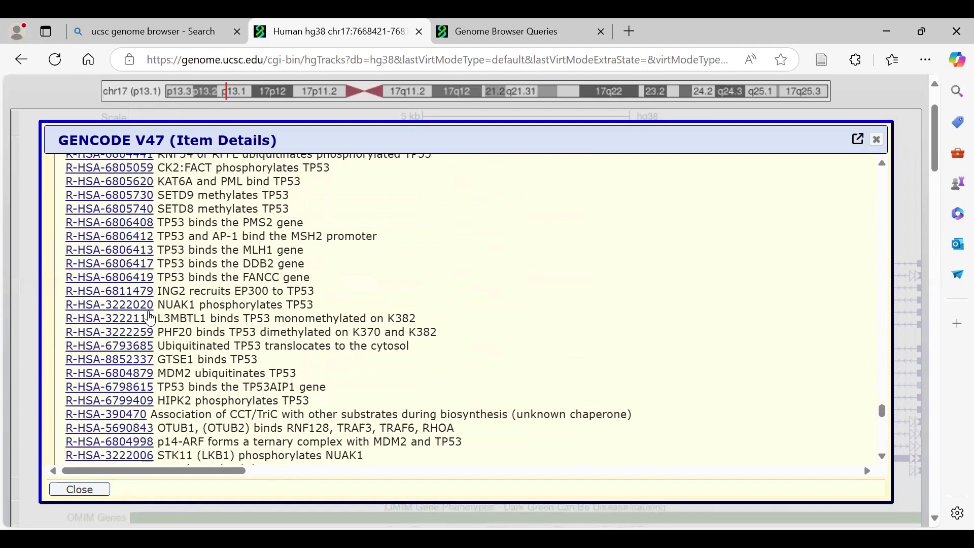
scroll(351, 320, down, 5)
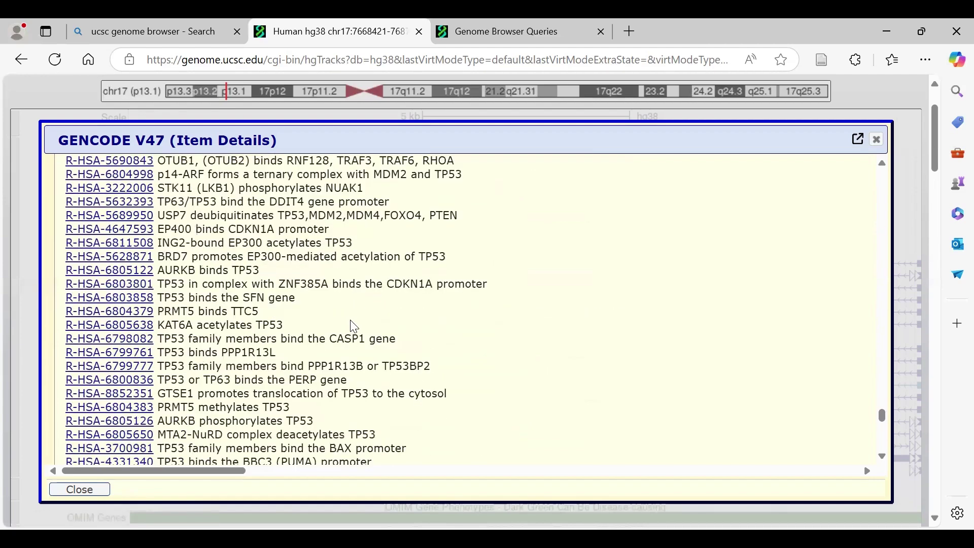
scroll(355, 326, down, 5)
scroll(354, 326, down, 20)
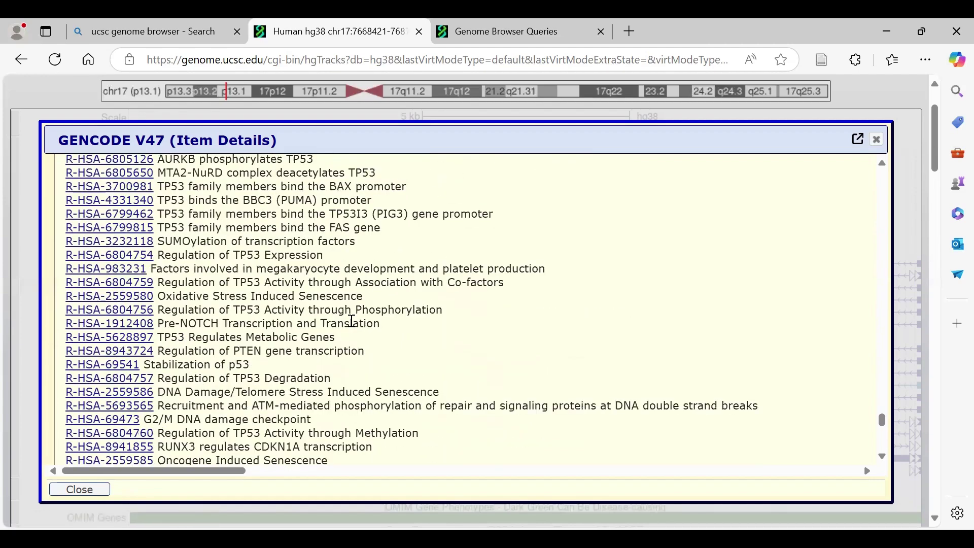
scroll(354, 326, down, 8)
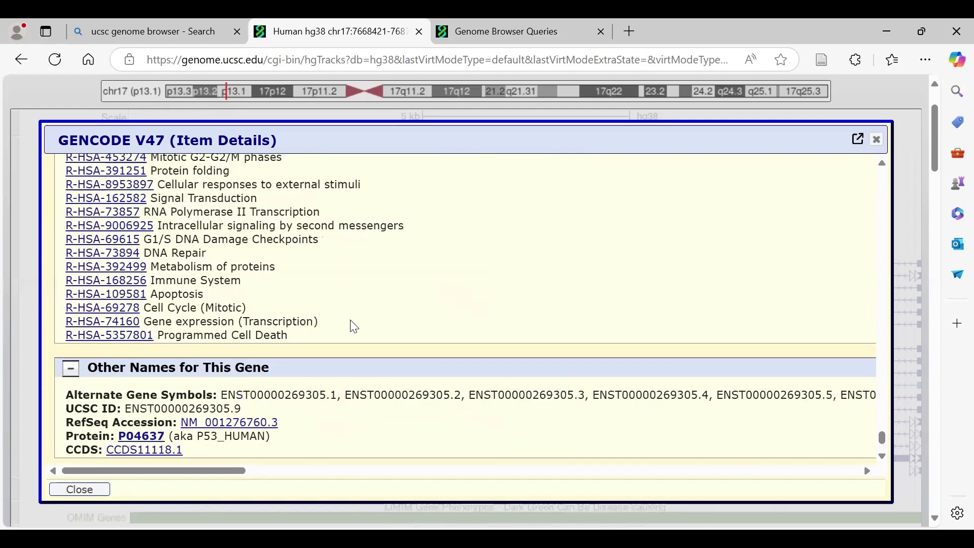
- Go back up through the transcript's item details and close them to return to the track display
scroll(353, 325, up, 20)
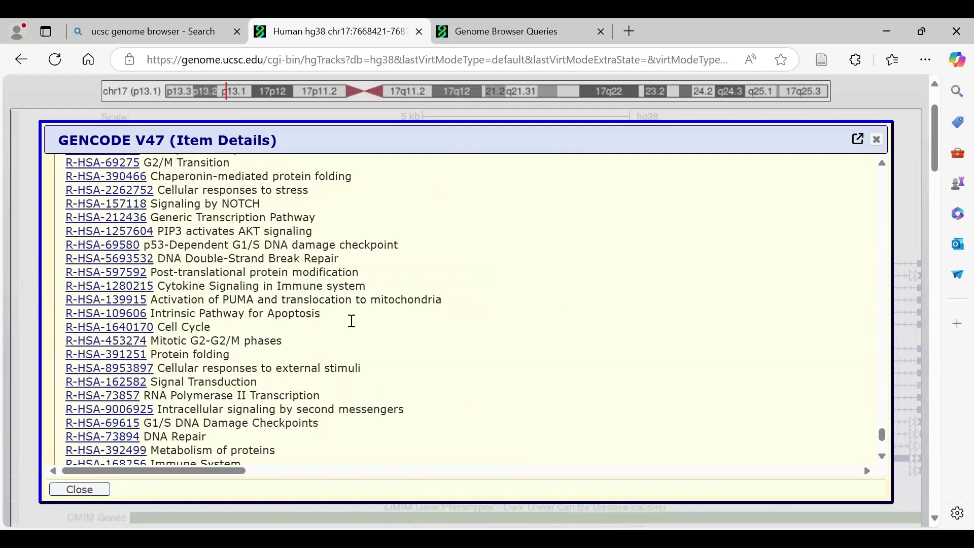
scroll(352, 320, up, 5)
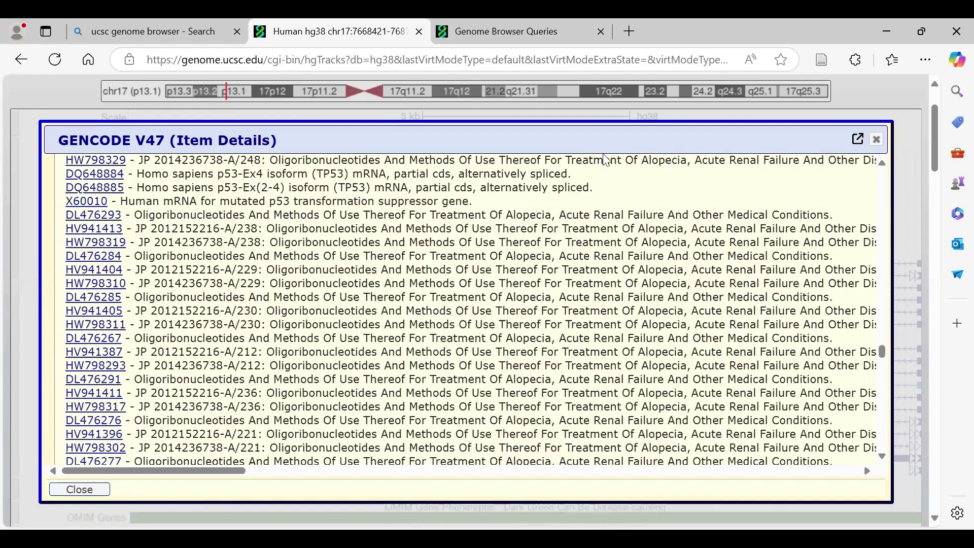
drag(600, 131, 607, 333)
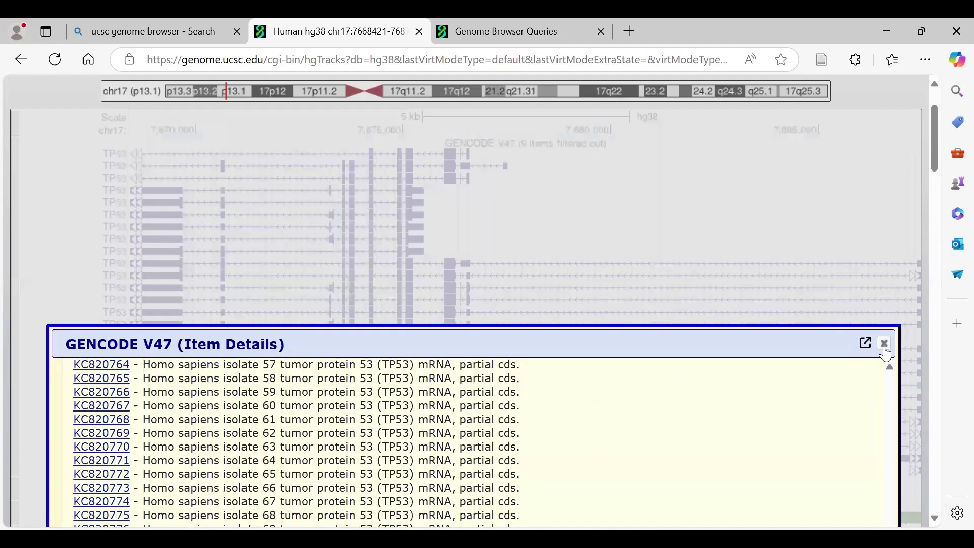
click(886, 345)
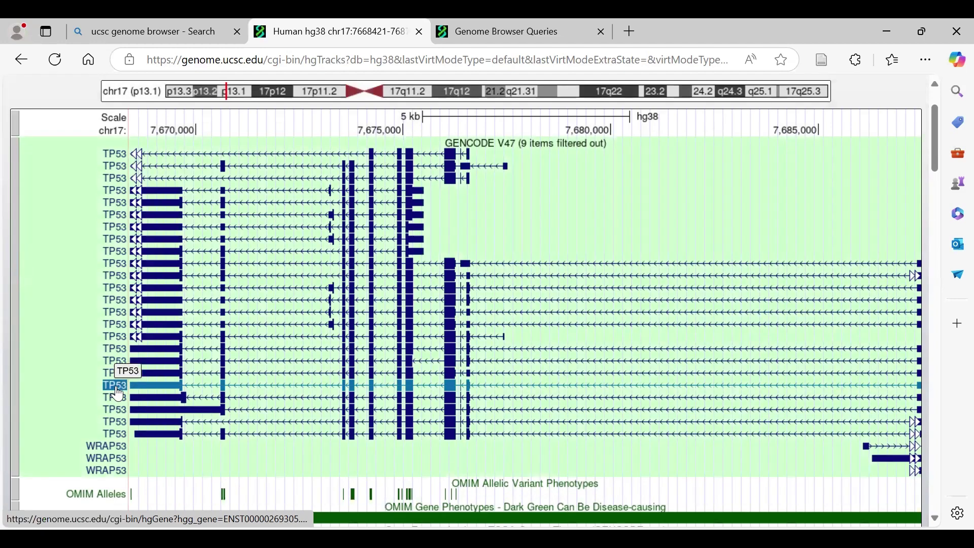
- Reopen the item details of the highlighted TP53 transcript in the GENCODE V47 track, move the window aside and close it
click(114, 386)
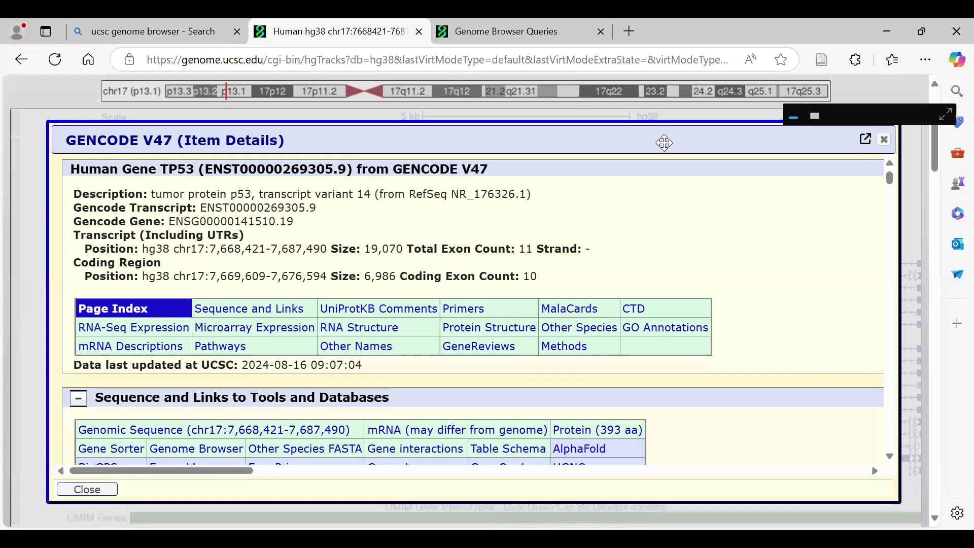
drag(663, 142, 661, 277)
click(883, 275)
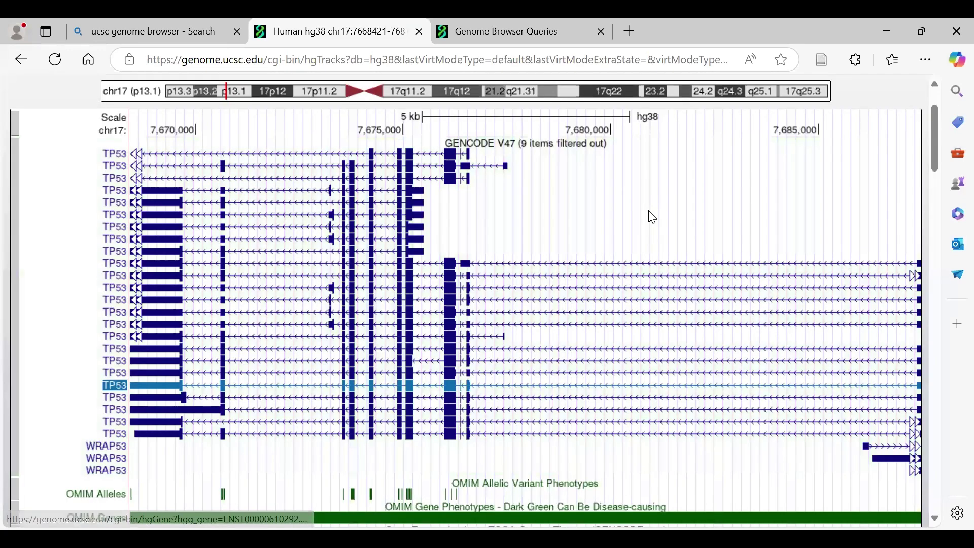
- Retrieve the genomic DNA sequence for chr17:7,668,421-7,687,490 in all upper case with no extra upstream or downstream bases
scroll(652, 215, up, 2)
mouse_move(541, 94)
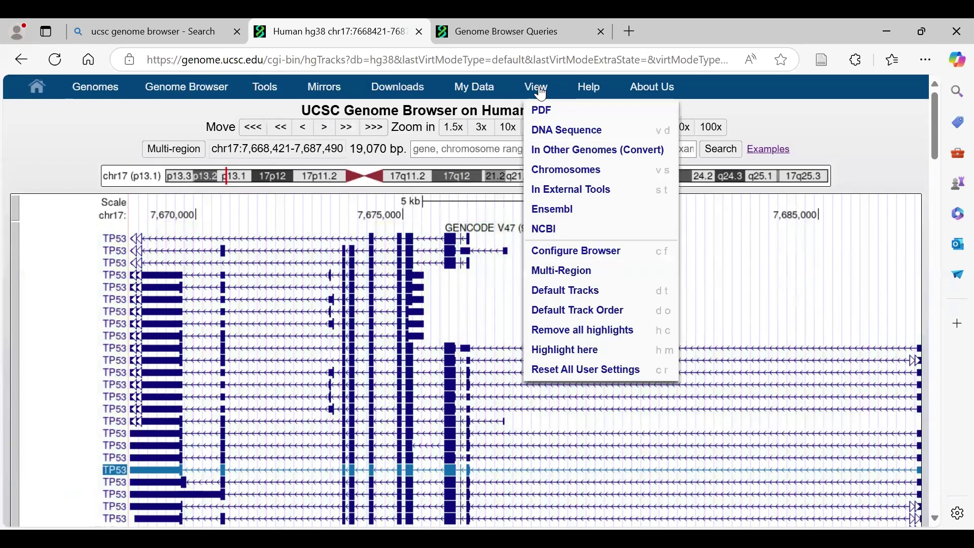
click(548, 131)
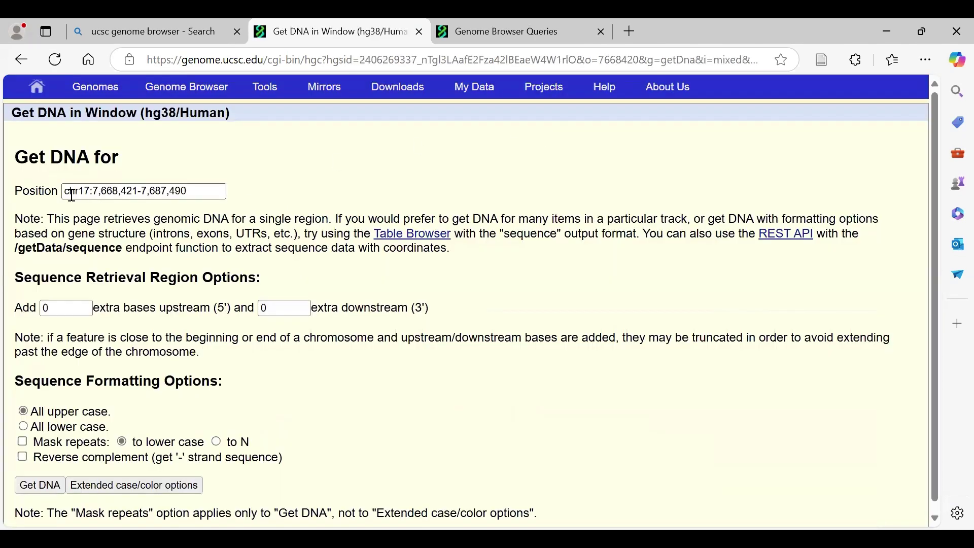
scroll(63, 436, down, 1)
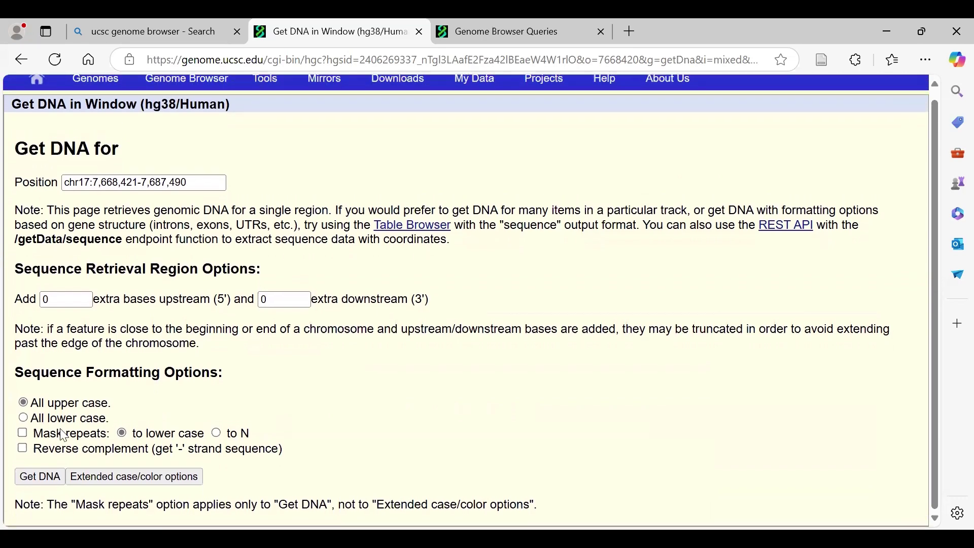
click(49, 483)
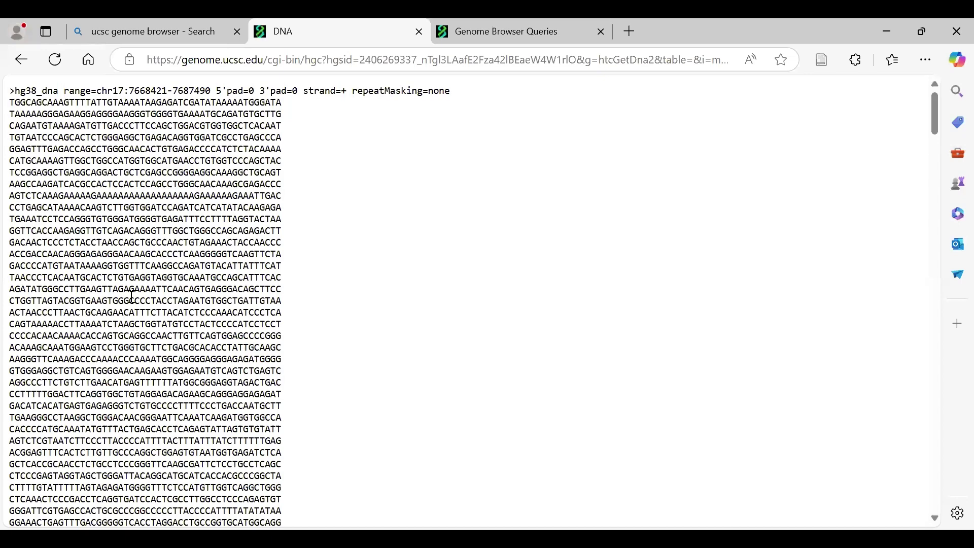
- Look through the retrieved DNA sequence and its header, and return to the TP53 track display
scroll(132, 296, down, 6)
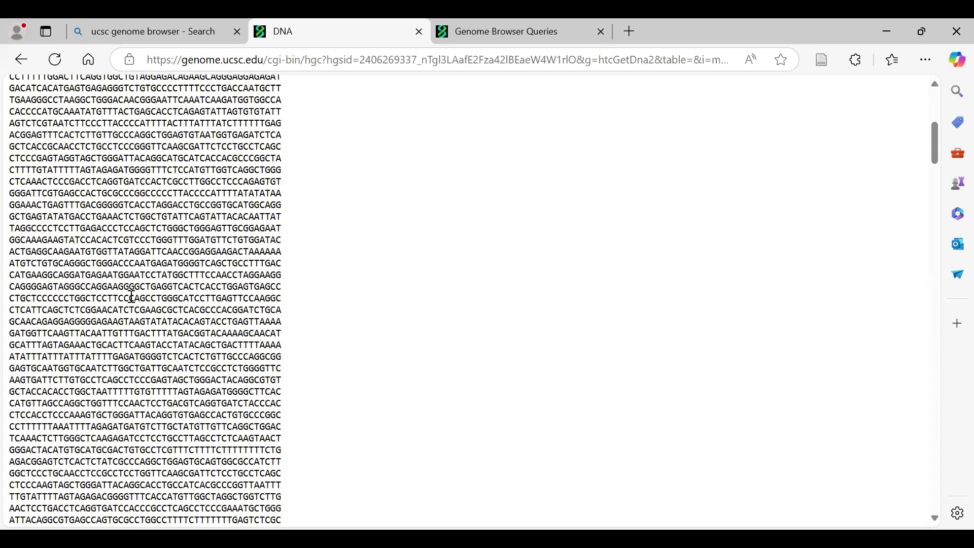
scroll(132, 296, down, 15)
scroll(132, 296, down, 15)
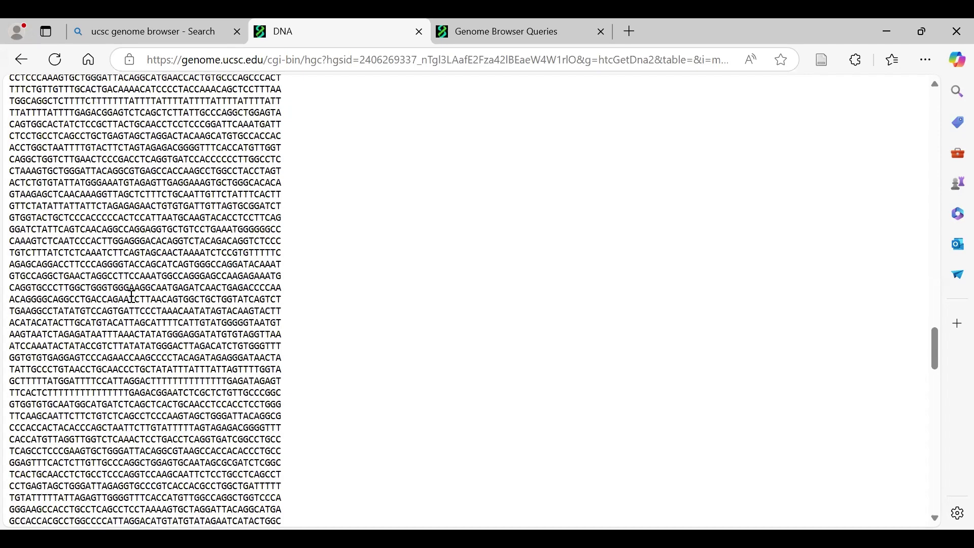
scroll(132, 296, down, 15)
scroll(132, 296, up, 20)
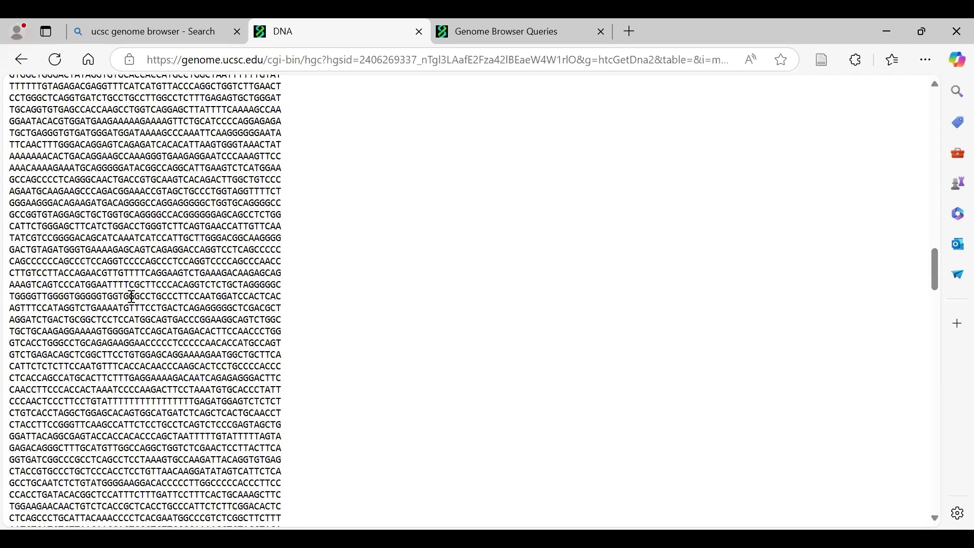
scroll(132, 295, up, 15)
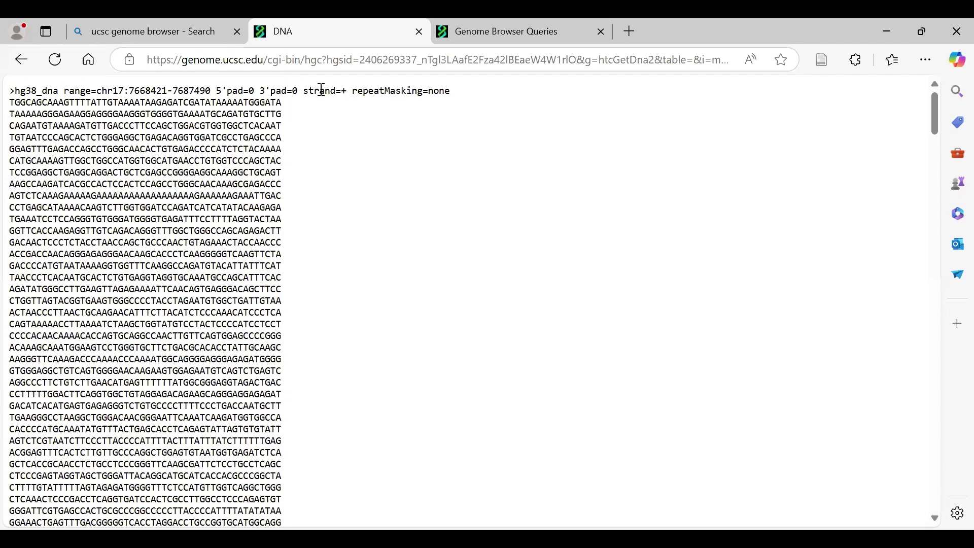
click(21, 59)
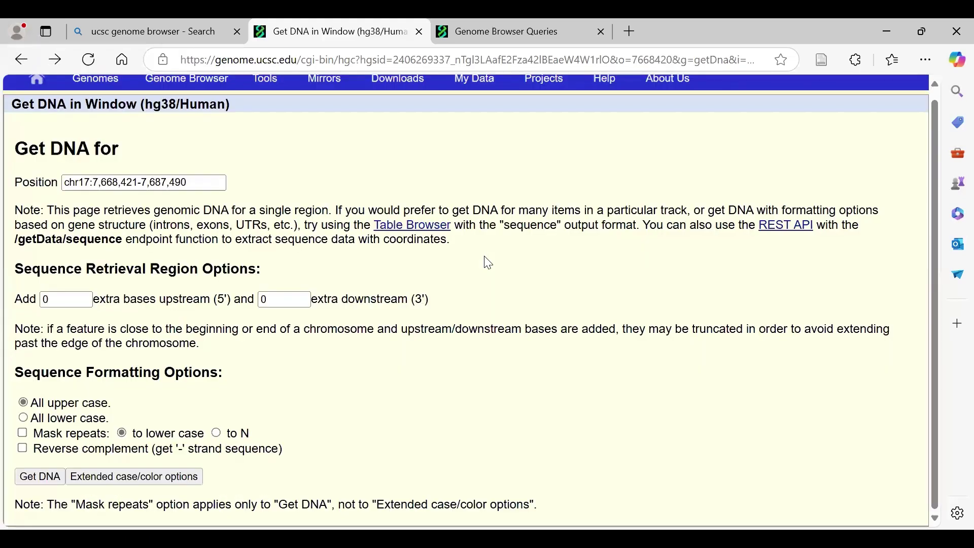
click(21, 61)
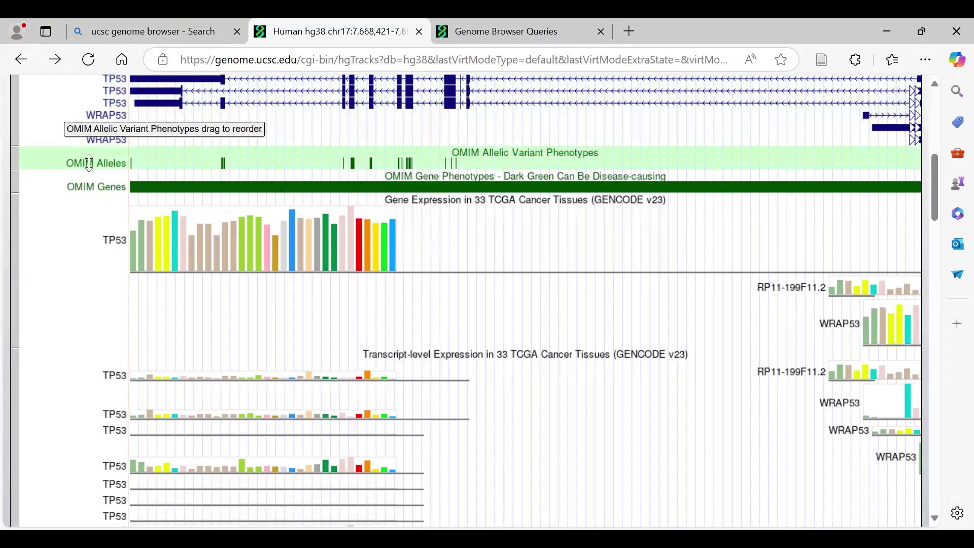
- Expand the OMIM Allelic Variant Phenotypes track into individually labelled alleles and check the variant and phenotype description of an allele
click(354, 173)
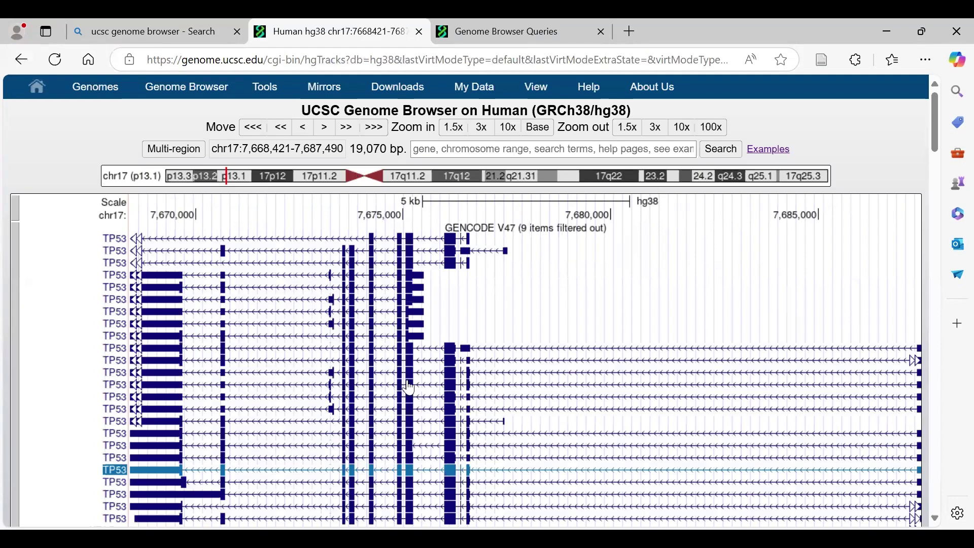
scroll(410, 387, down, 7)
scroll(406, 387, down, 1)
scroll(407, 386, up, 1)
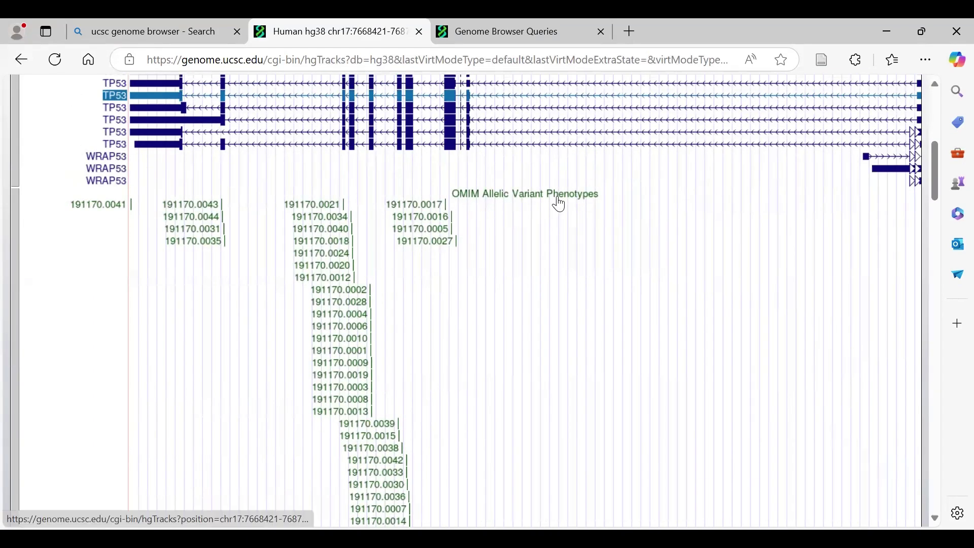
mouse_move(327, 210)
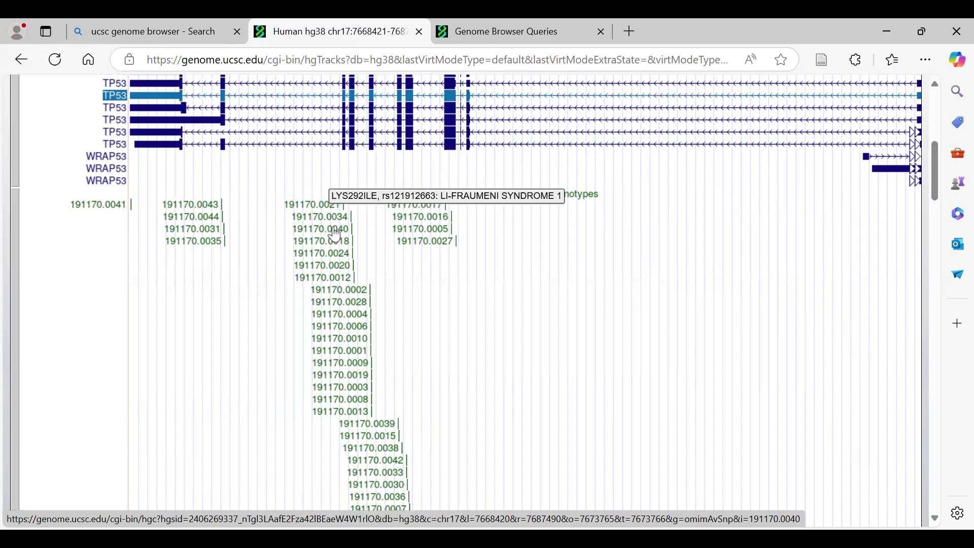
- Look through the TCGA transcript-level expression and Database of Genomic Variants tracks down to the track visibility settings
scroll(335, 233, down, 8)
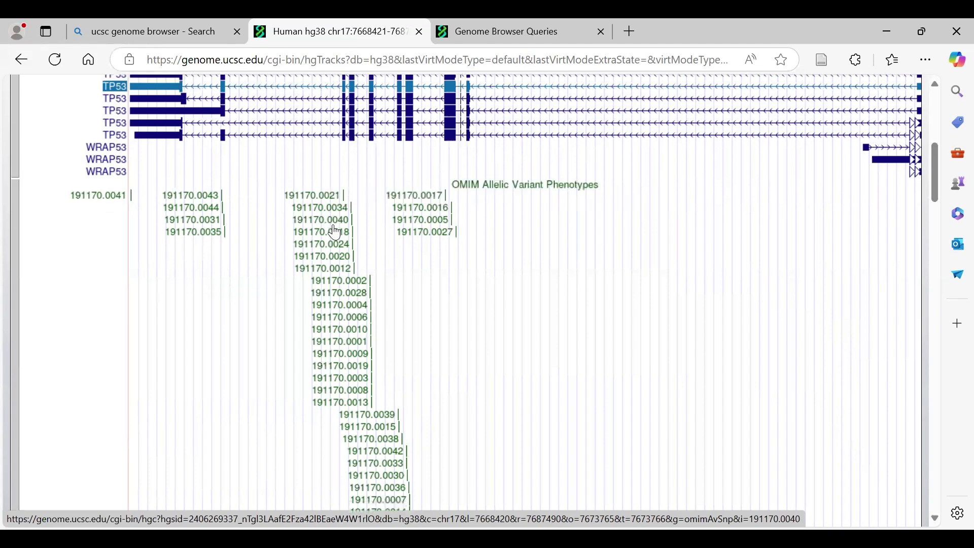
scroll(335, 233, down, 4)
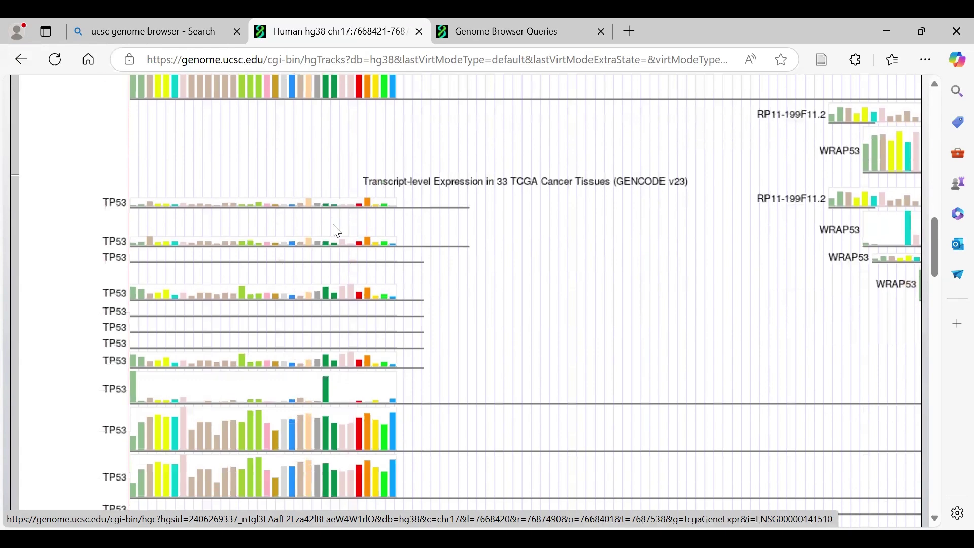
scroll(336, 232, down, 7)
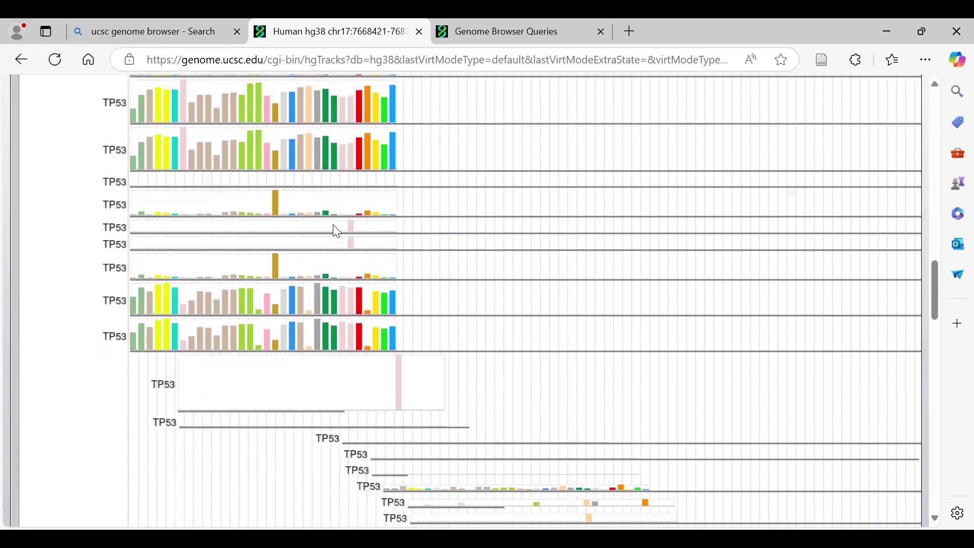
scroll(335, 232, down, 7)
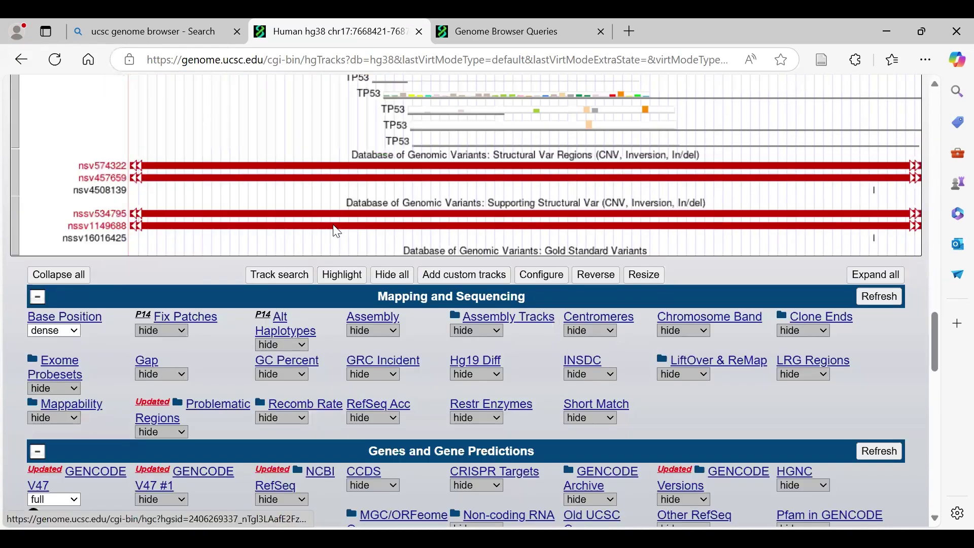
- Set the Chromosome Band track in Mapping and Sequencing to full display
scroll(338, 232, down, 1)
scroll(337, 131, up, 1)
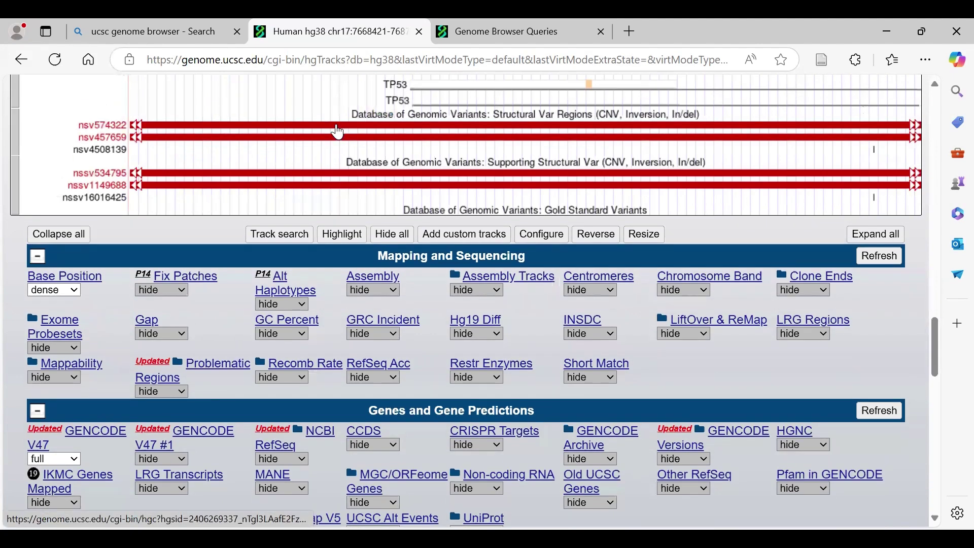
scroll(337, 133, down, 1)
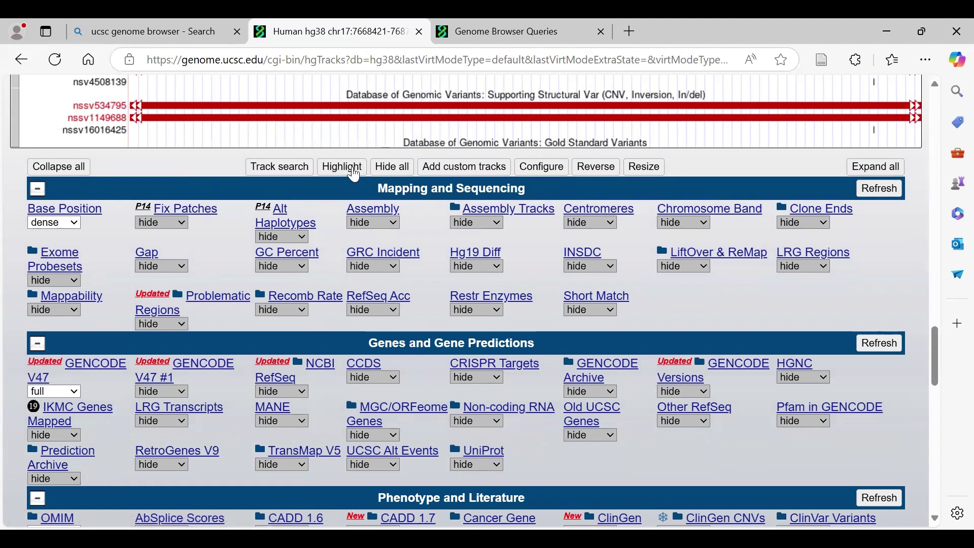
click(699, 219)
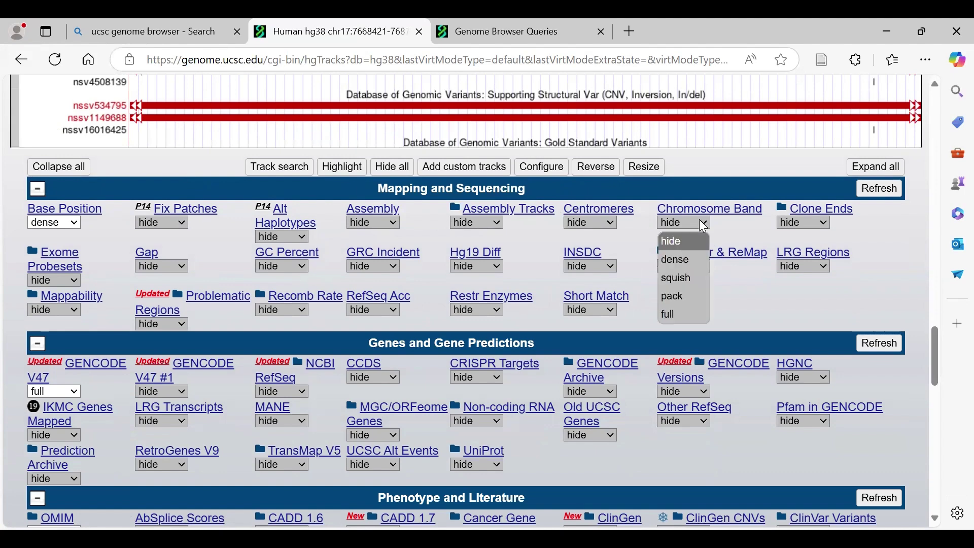
click(677, 313)
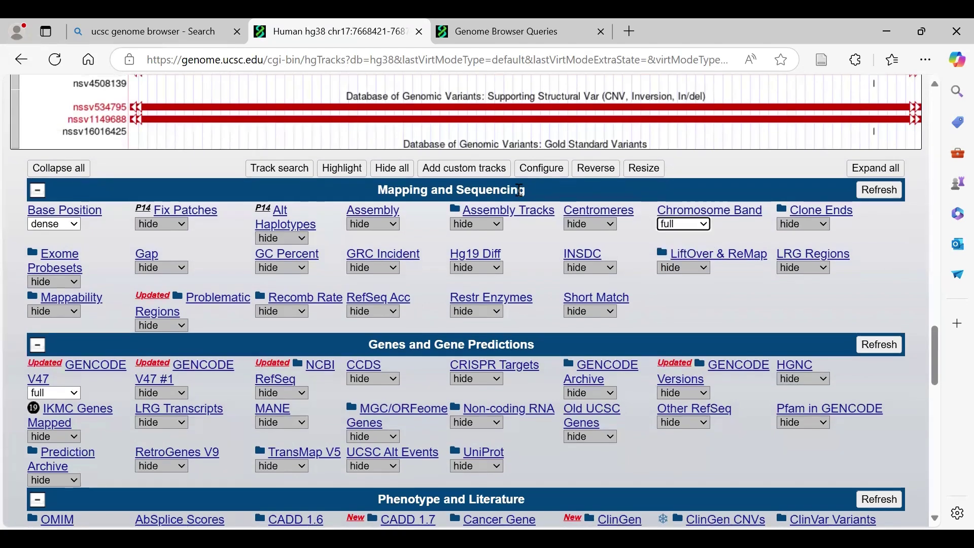
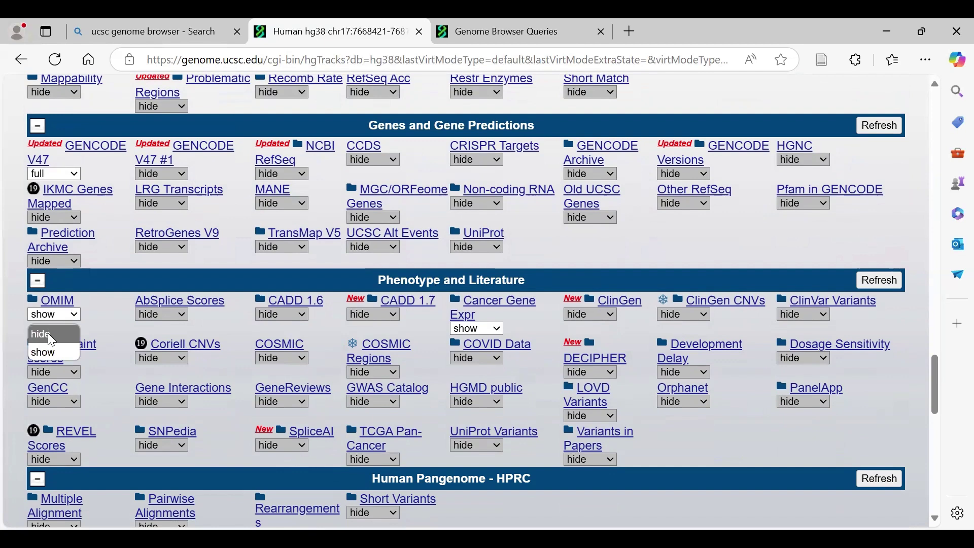
- Set the OMIM track group in Phenotype and Literature to hide and look over the TP53 track display
click(51, 335)
scroll(362, 278, up, 10)
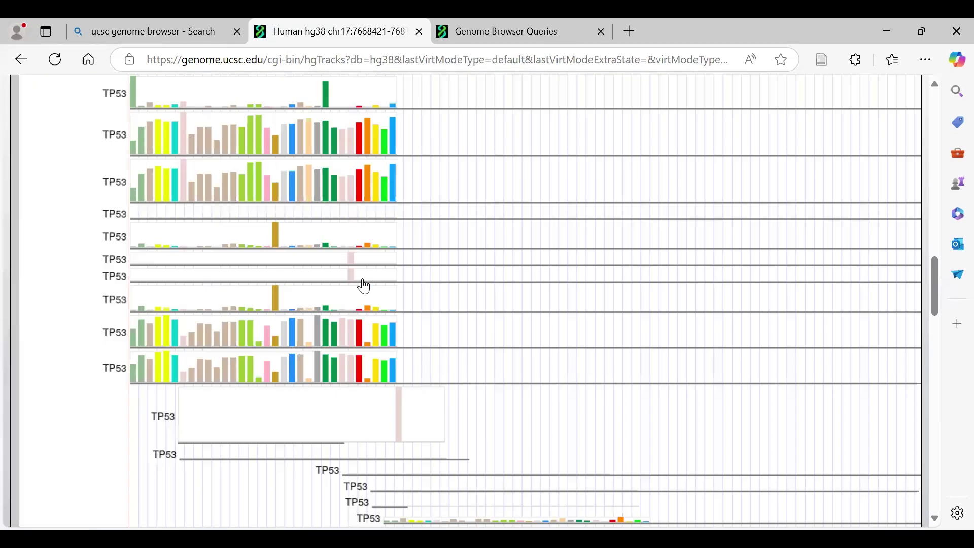
scroll(366, 285, up, 10)
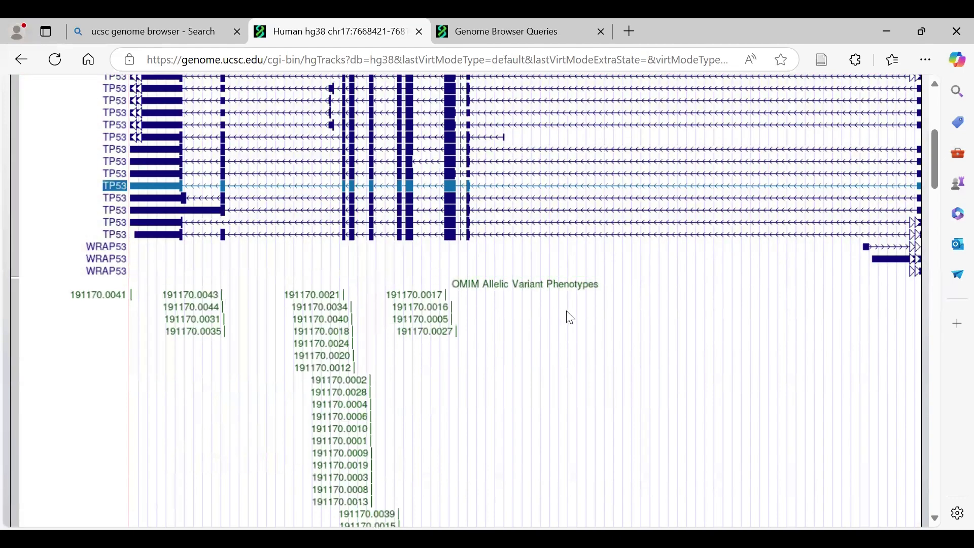
scroll(568, 318, down, 5)
scroll(570, 317, down, 10)
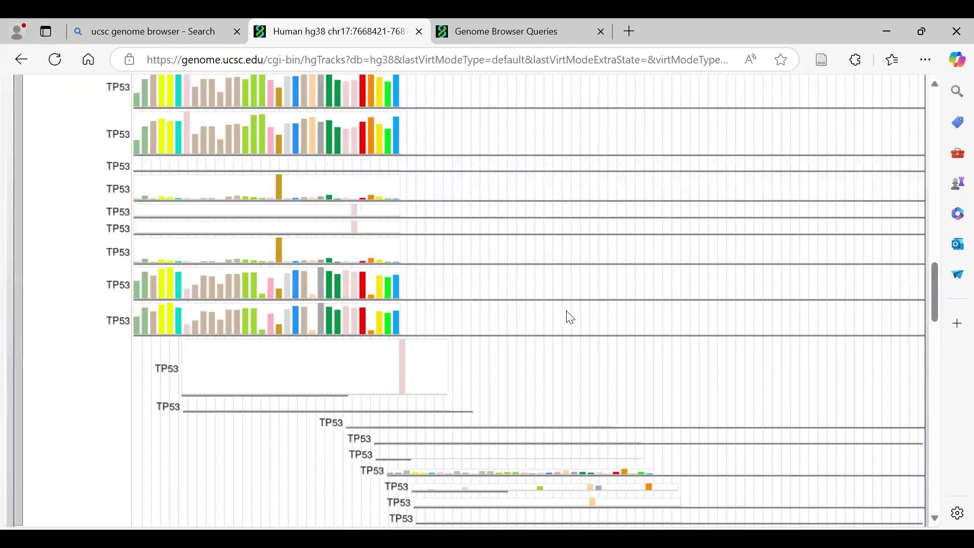
scroll(570, 317, down, 15)
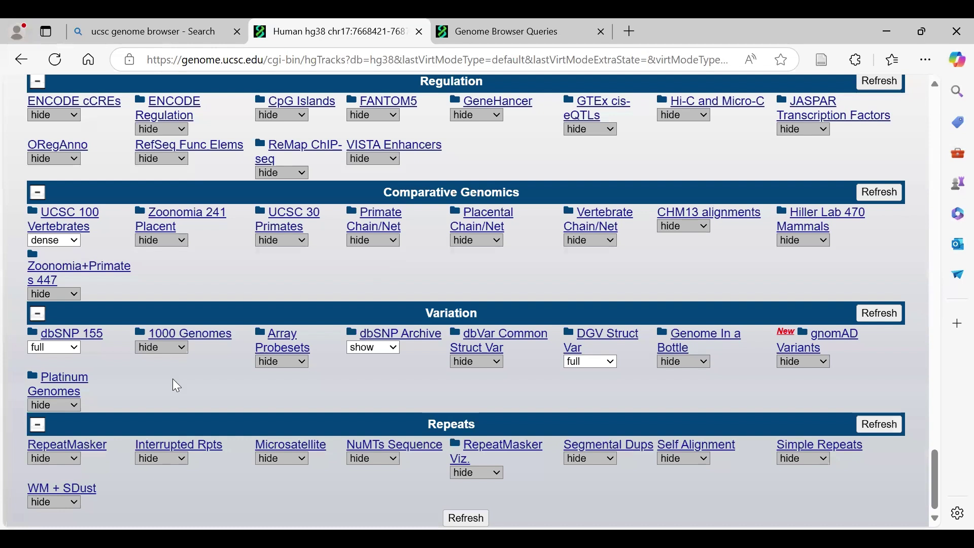
- Check the display modes offered for the dbSNP 155 and DGV Struct Var tracks, leaving both on full
click(73, 348)
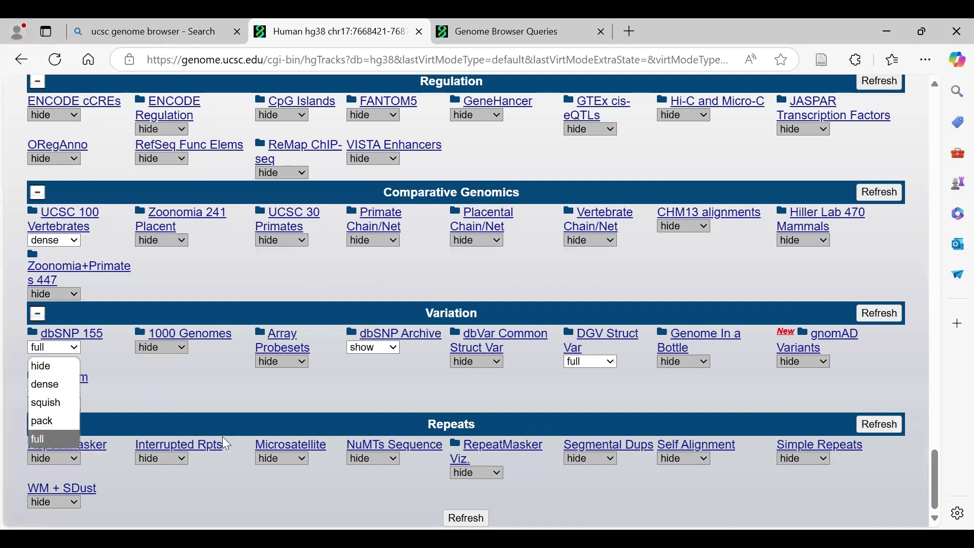
click(260, 412)
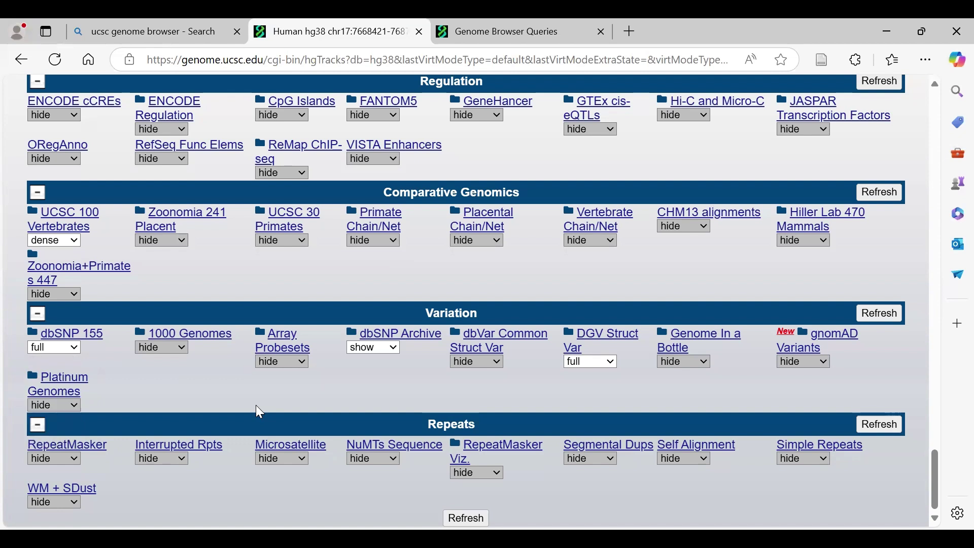
click(74, 350)
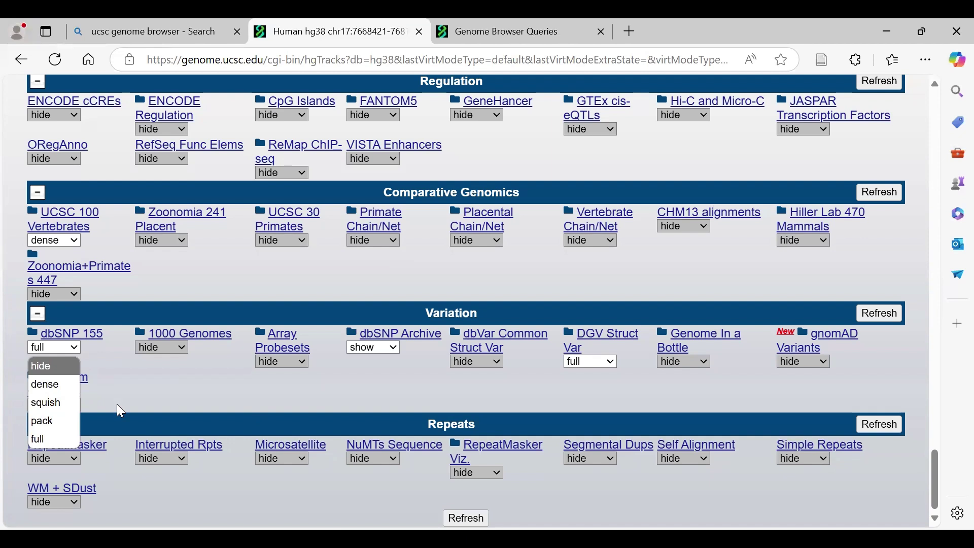
click(55, 443)
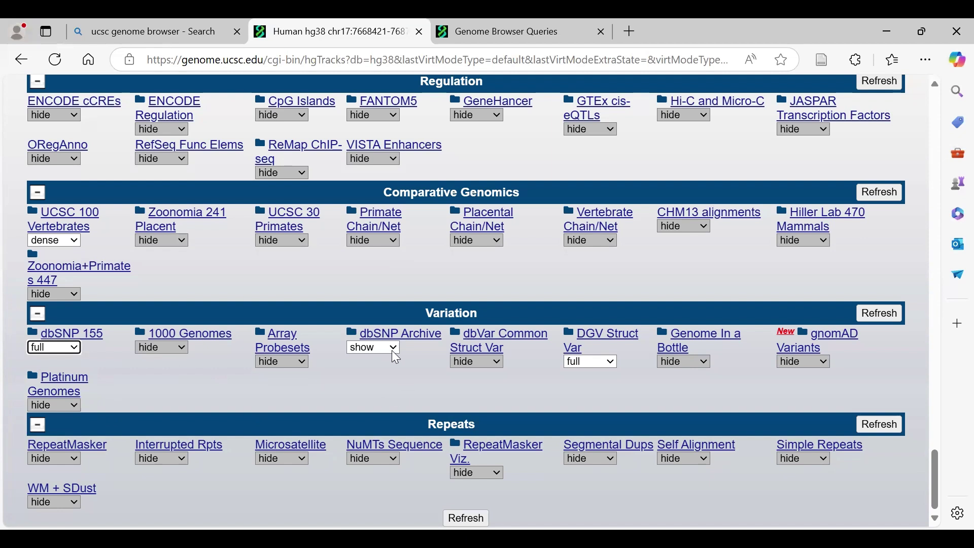
click(612, 365)
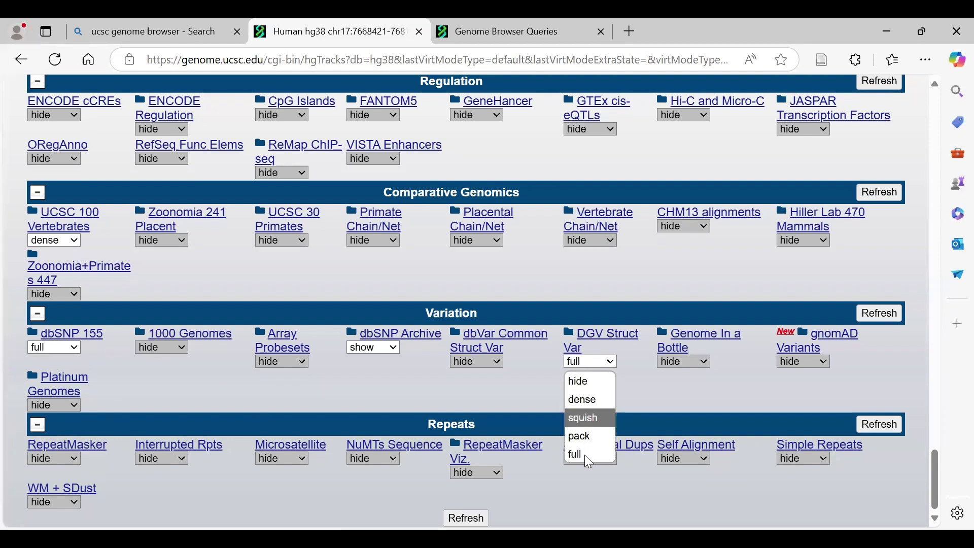
click(704, 382)
- Set Genome In a Bottle to full and gnomAD Variants to show in the Variation group
click(707, 367)
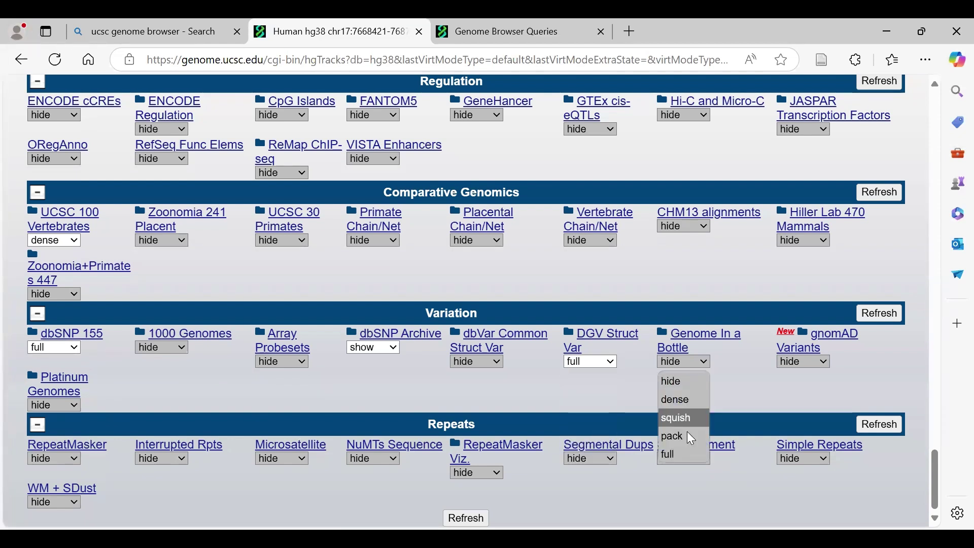
click(680, 455)
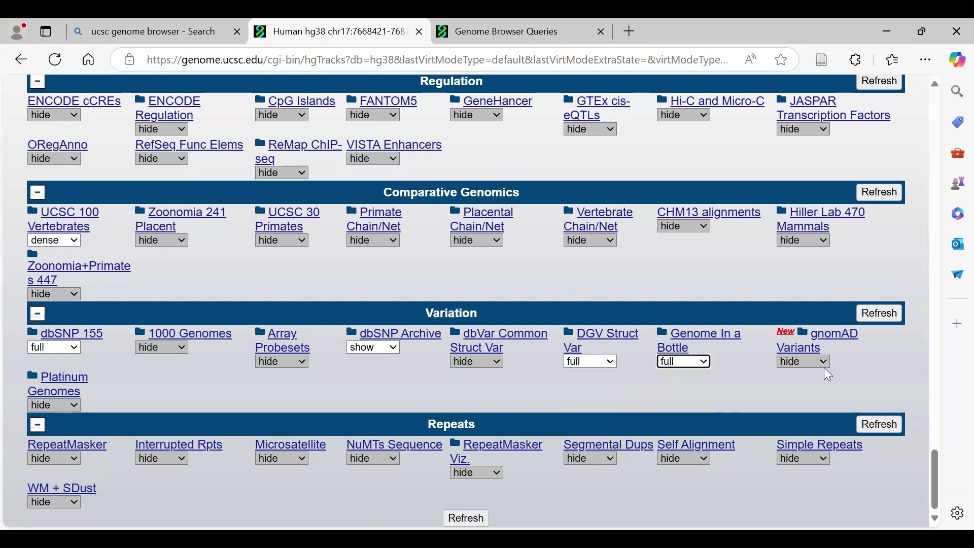
click(825, 366)
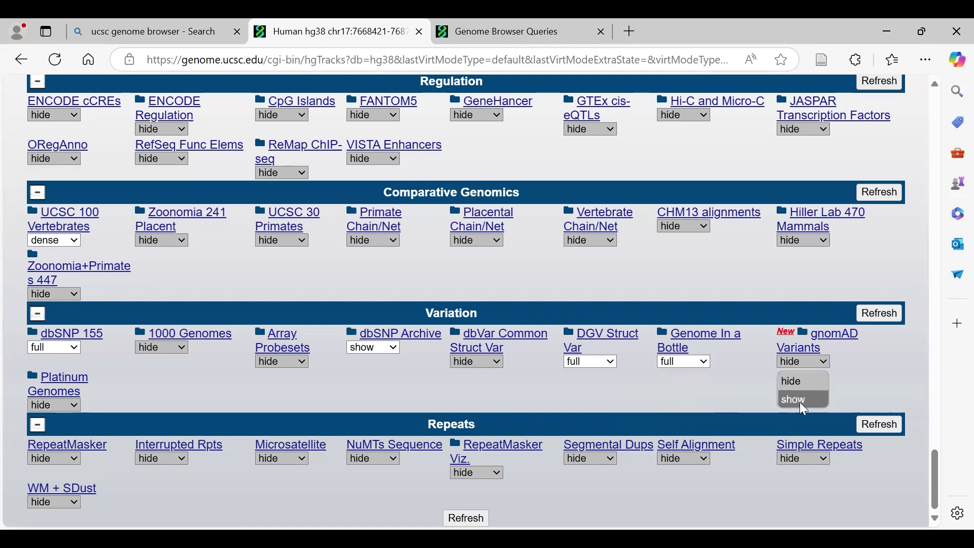
- Look back over the structural variant and TCGA expression tracks, and browse the track groups down to Comparative Genomics
scroll(533, 267, up, 8)
scroll(533, 266, up, 12)
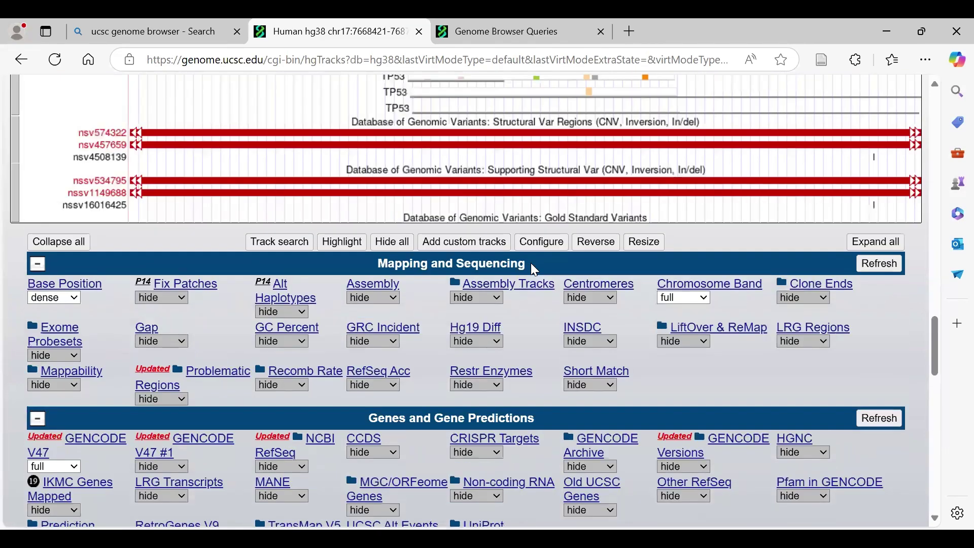
scroll(456, 276, up, 4)
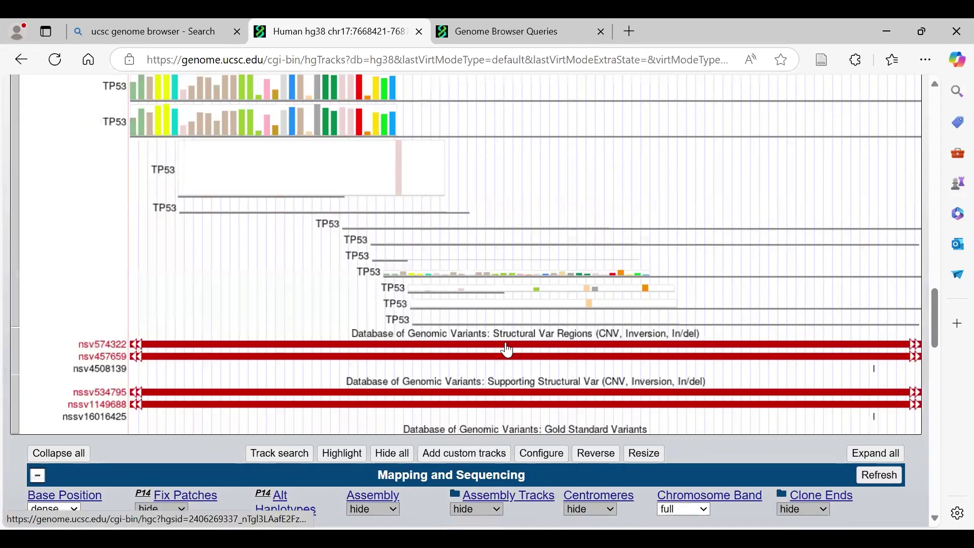
mouse_move(616, 346)
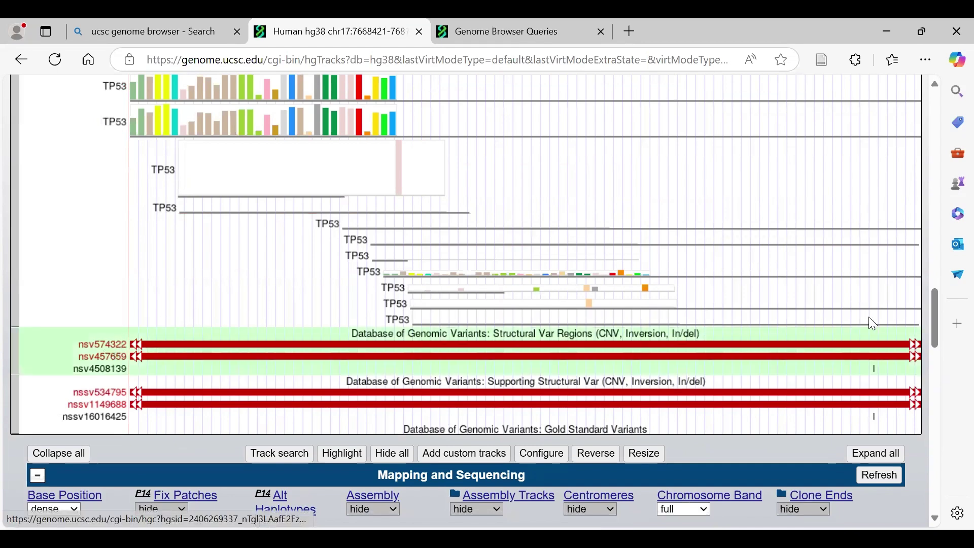
scroll(425, 322, up, 3)
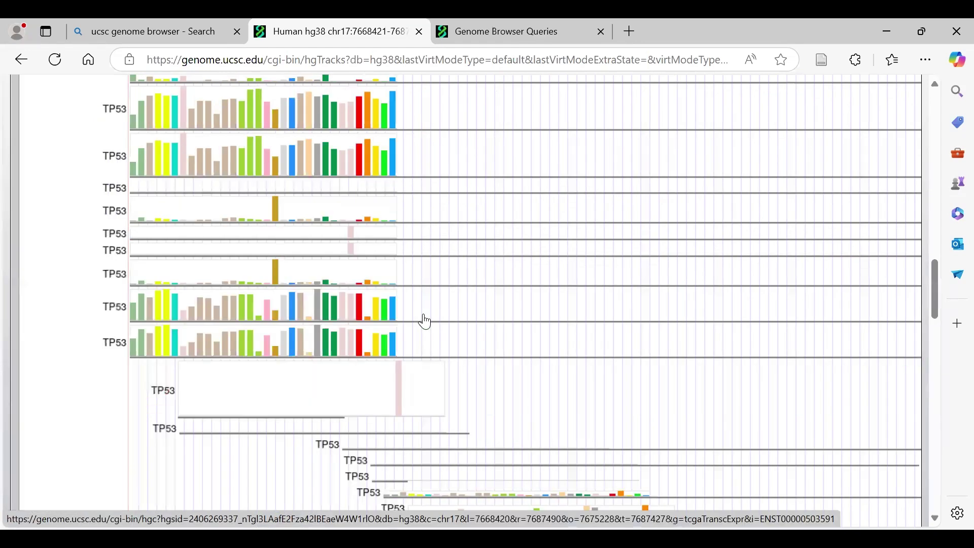
scroll(425, 323, up, 5)
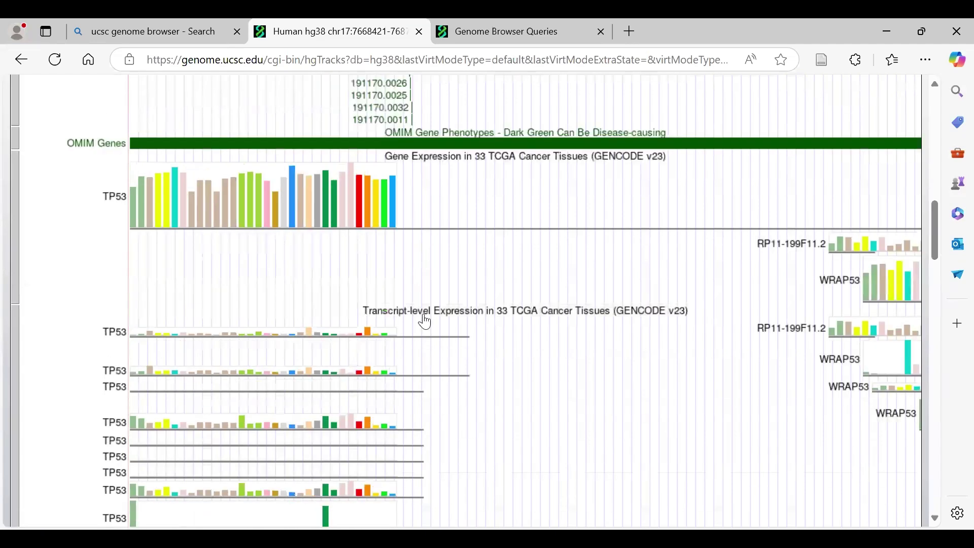
scroll(590, 371, down, 6)
scroll(593, 371, down, 10)
scroll(592, 371, down, 5)
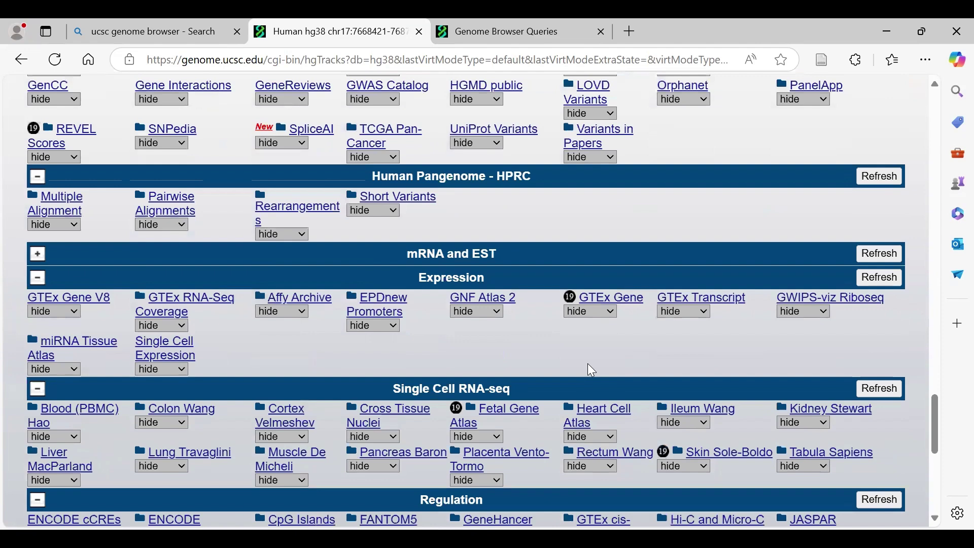
scroll(507, 406, down, 4)
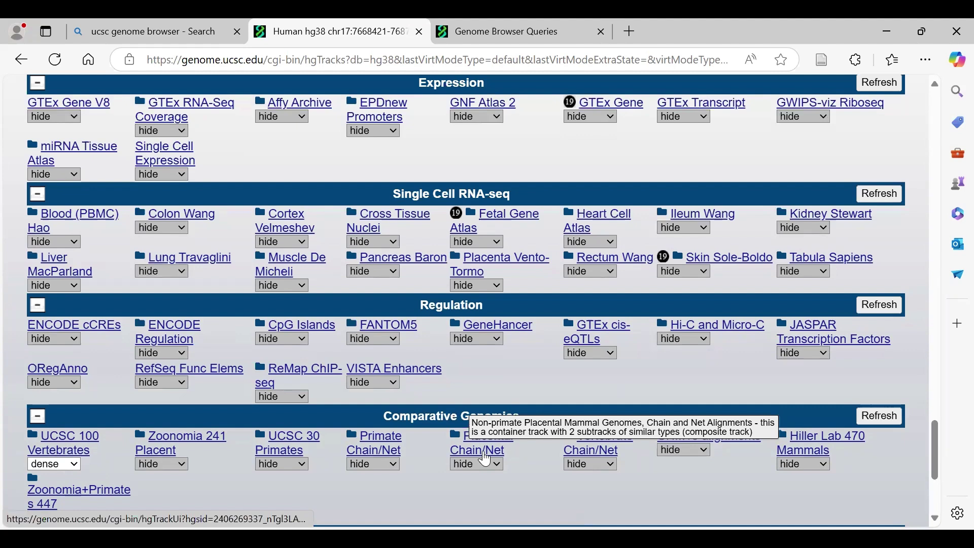
- Check the display modes offered for the Primate Chain/Net and Simple Repeats tracks
click(388, 466)
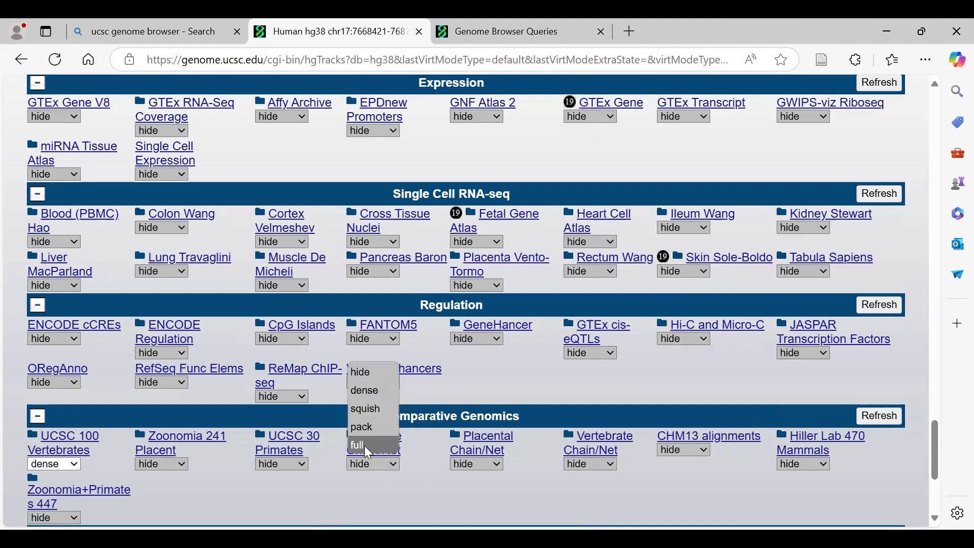
scroll(219, 500, down, 4)
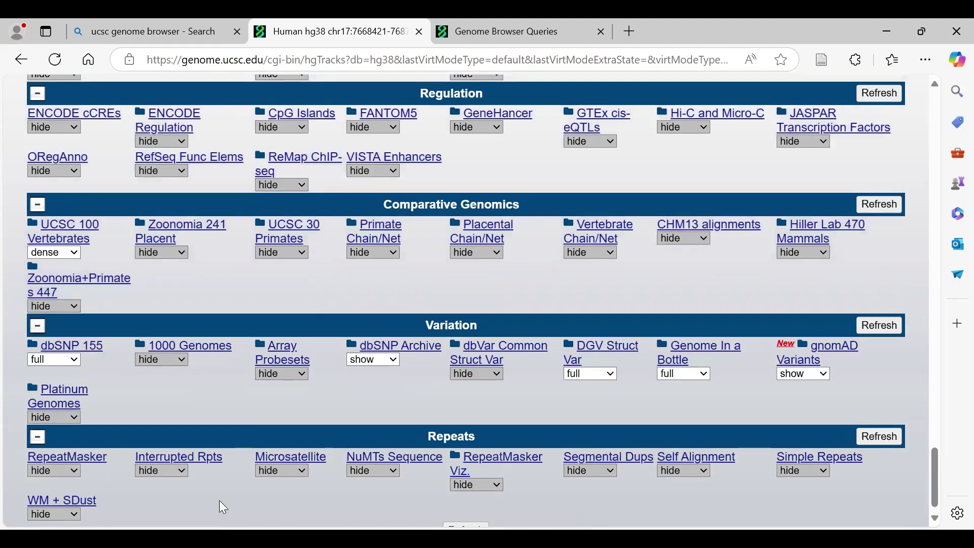
scroll(219, 501, down, 1)
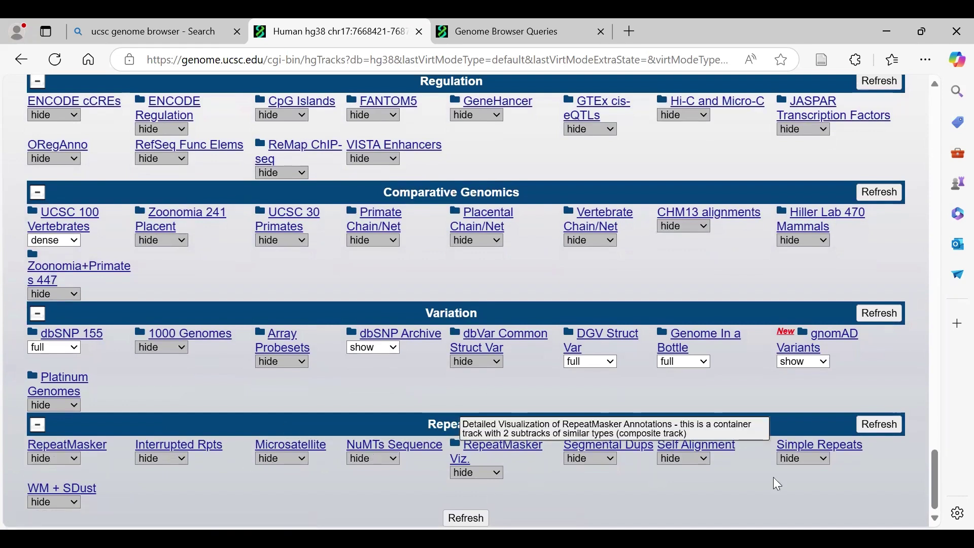
click(799, 462)
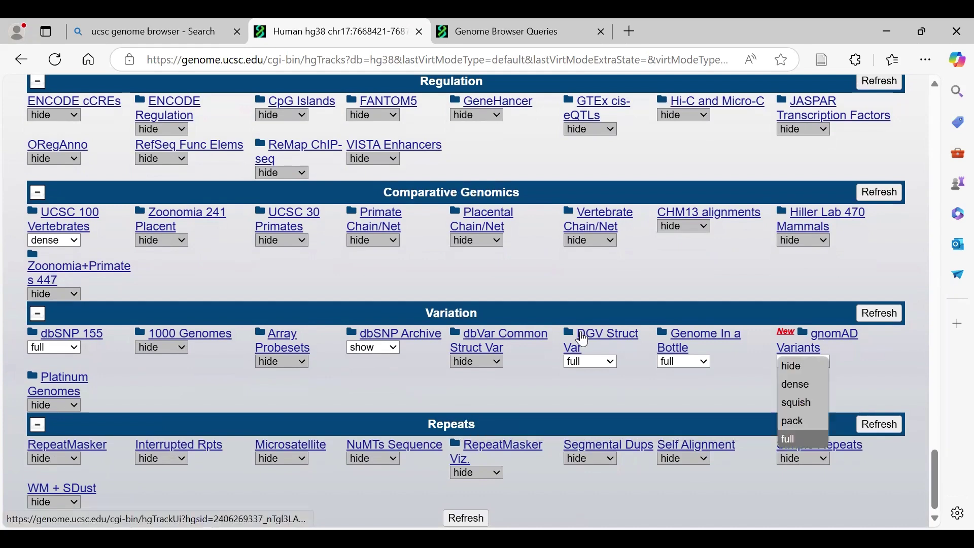
- Hide all tracks other than GENCODE V47 in the TP53 display
scroll(584, 339, up, 20)
scroll(584, 338, up, 10)
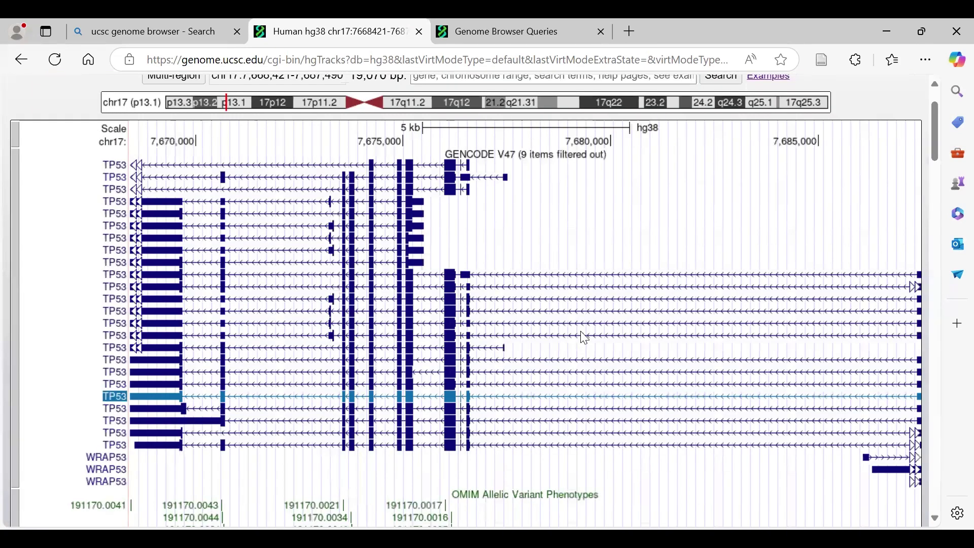
scroll(14, 342, up, 2)
right_click(15, 343)
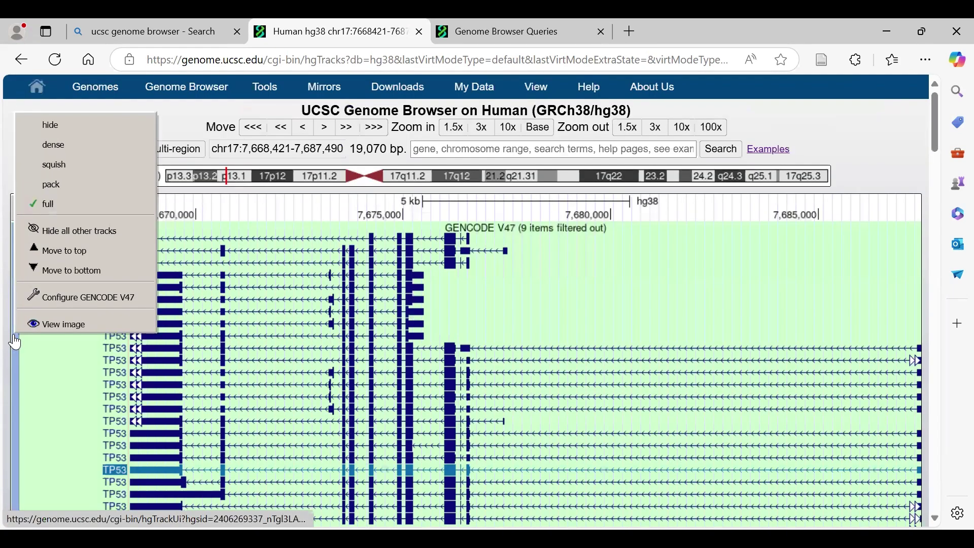
click(74, 249)
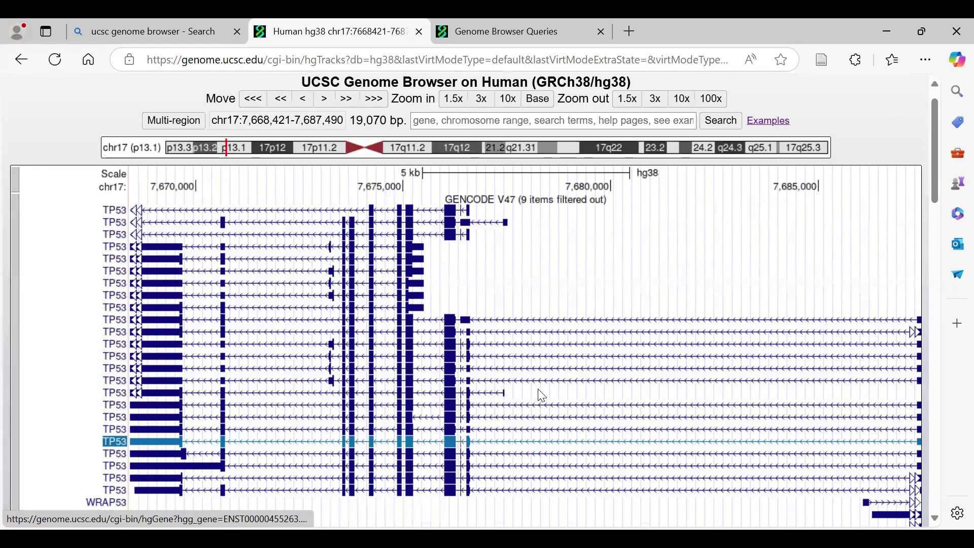
- Examine the remaining GENCODE V47 transcripts of TP53 and WRAP53 and the visibility settings of the track groups
scroll(540, 397, down, 1)
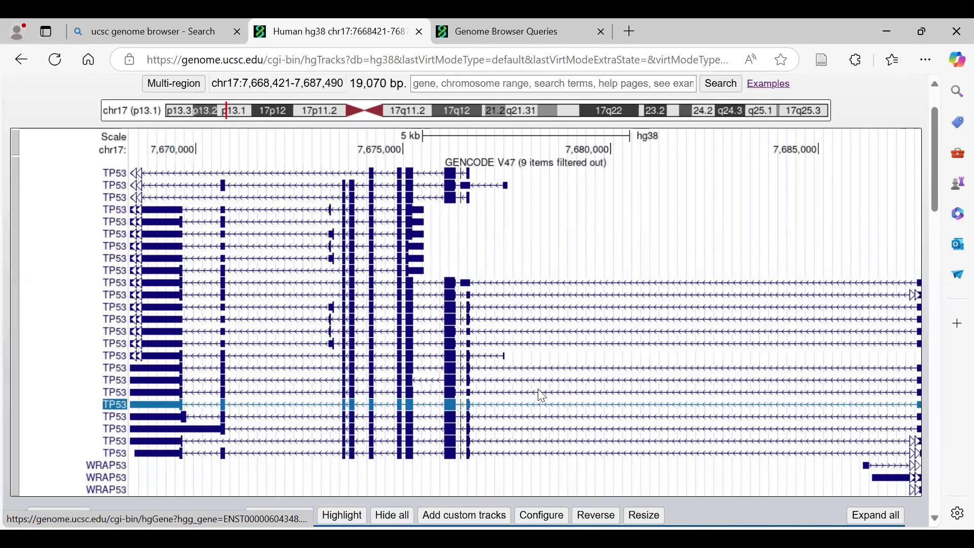
scroll(542, 396, down, 1)
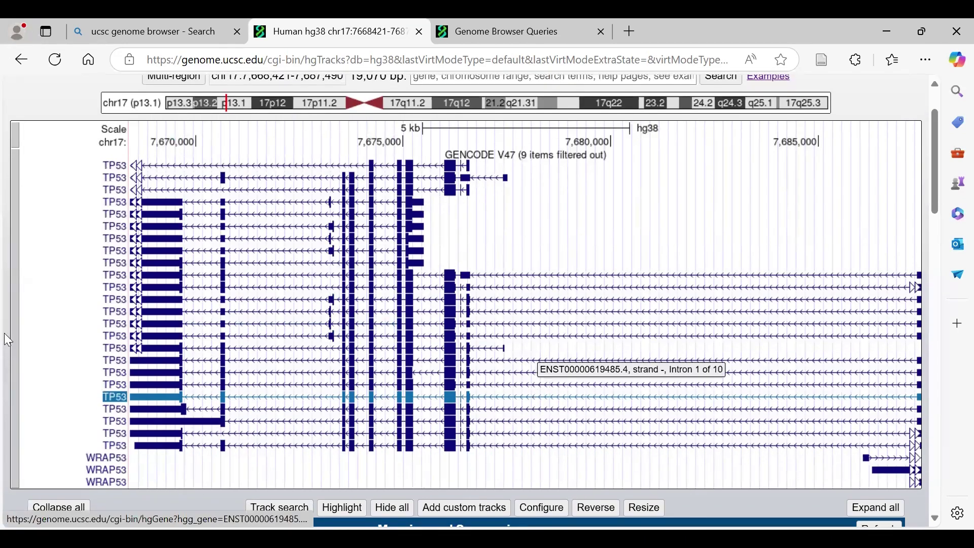
scroll(442, 357, up, 2)
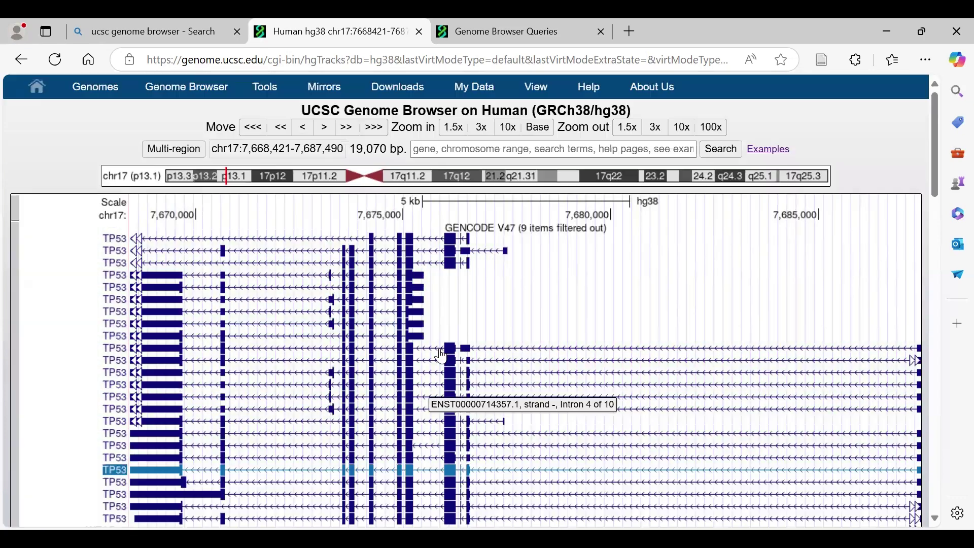
scroll(442, 357, down, 8)
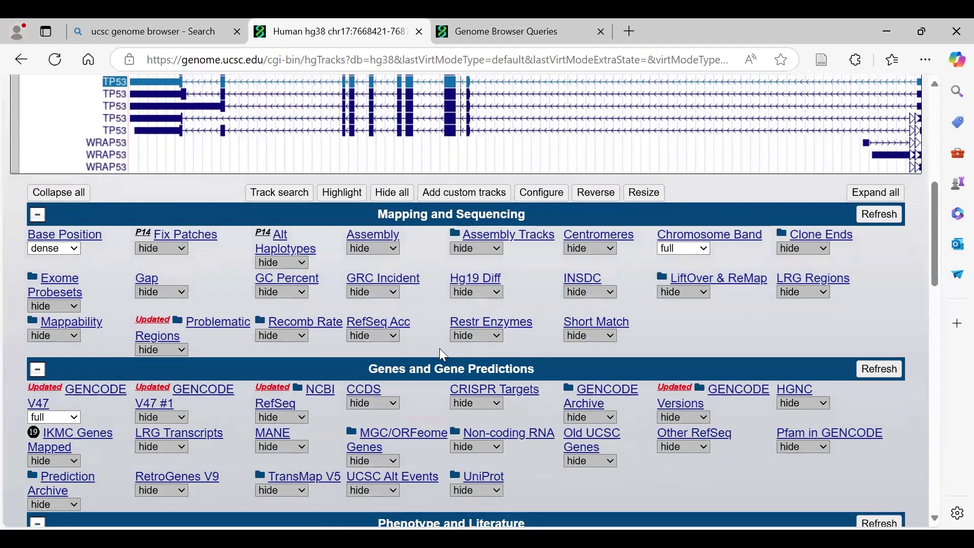
scroll(439, 348, down, 8)
scroll(440, 348, up, 4)
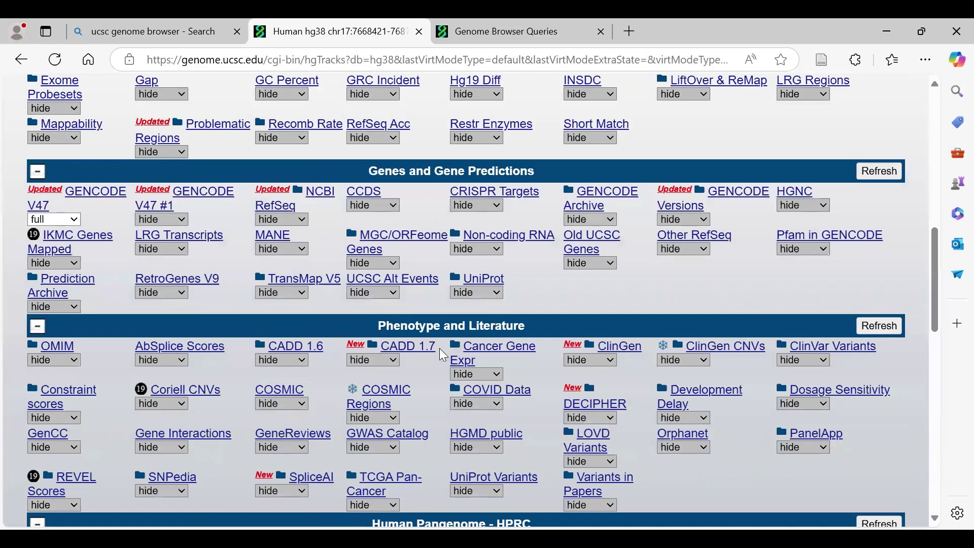
scroll(550, 135, up, 8)
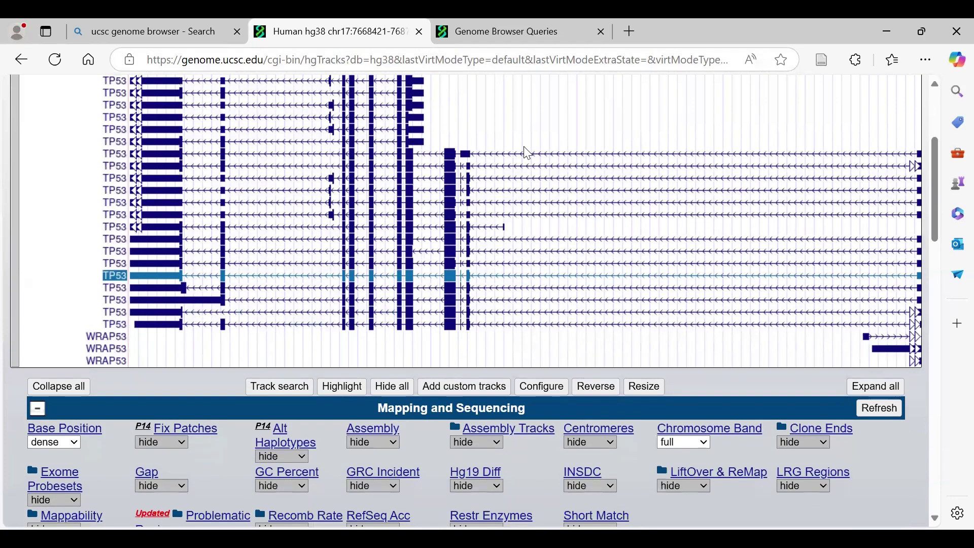